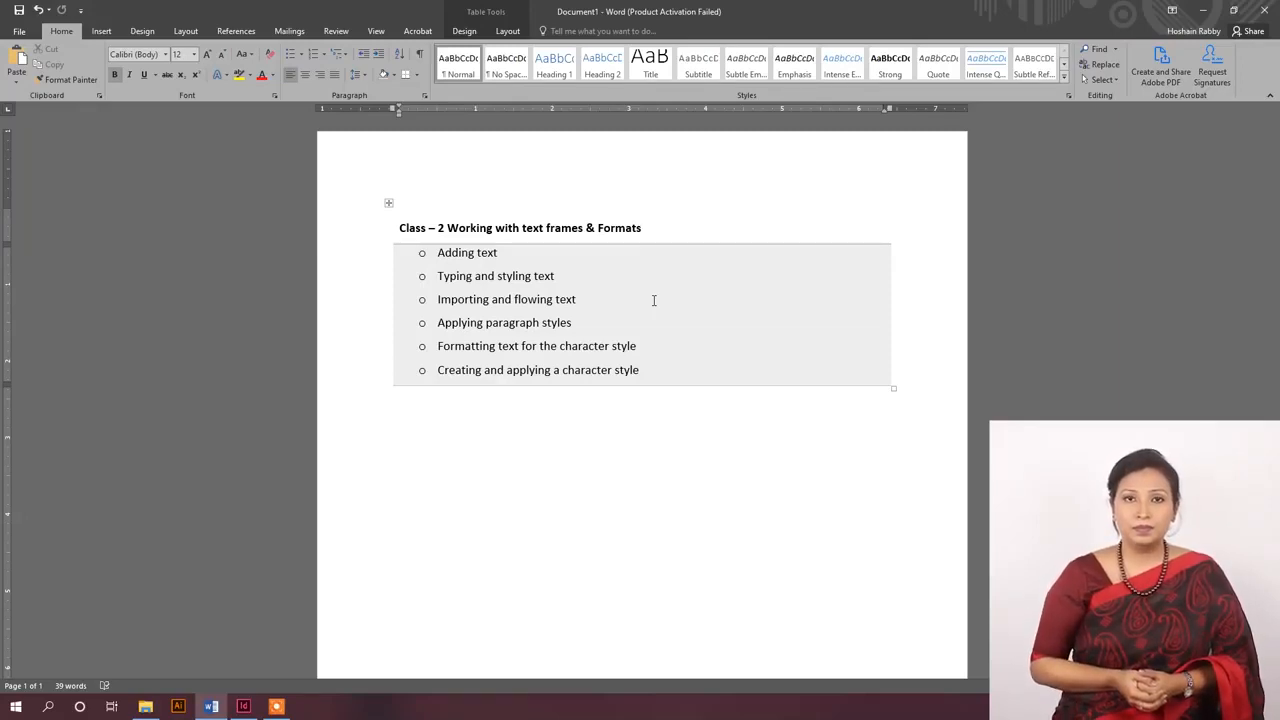
Step: Switch to InDesign, start a new print document from the Letter preset and set its units to inches
{"action": "left_click", "coordinate": [244, 707]}
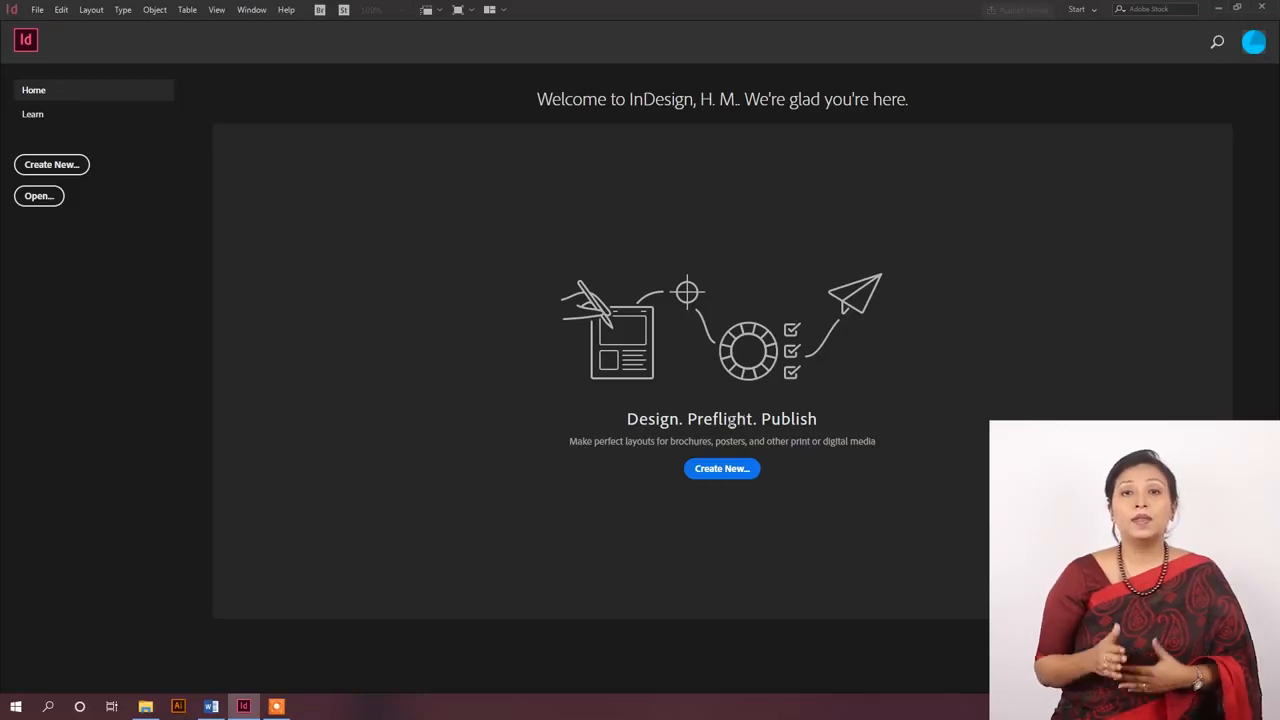
{"action": "left_click", "coordinate": [731, 470]}
{"action": "left_click", "coordinate": [650, 196]}
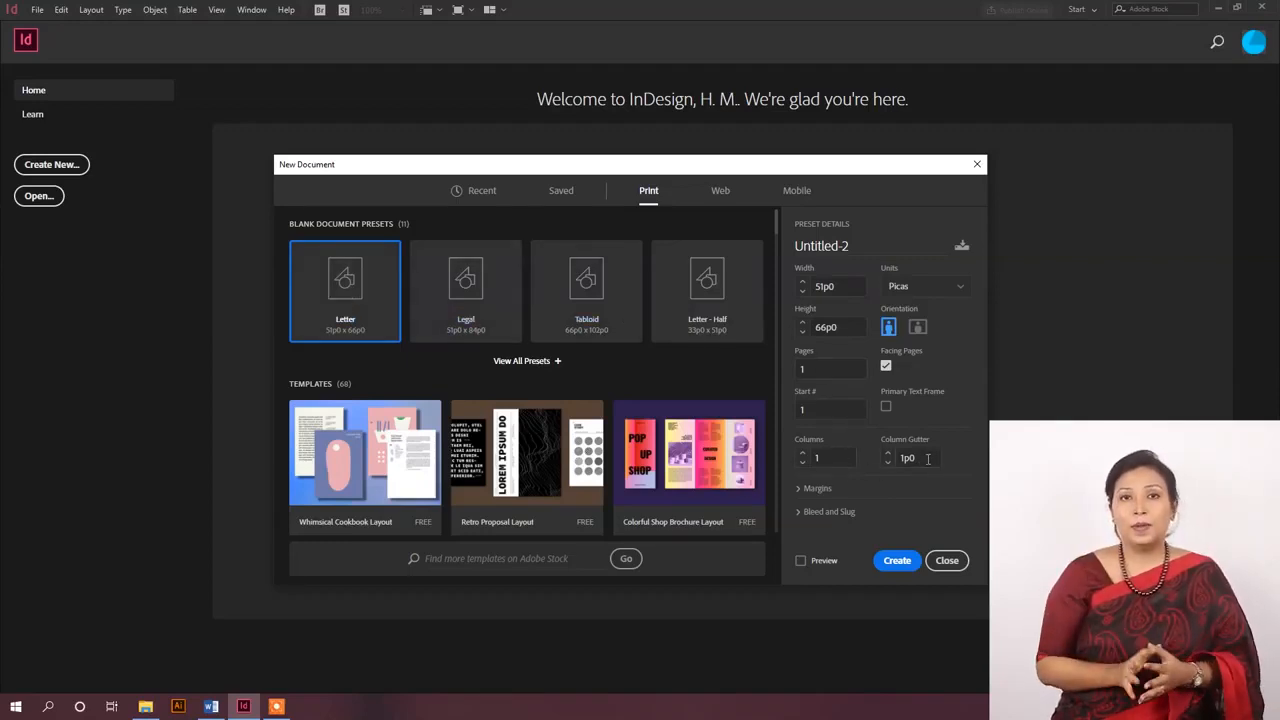
{"action": "left_click", "coordinate": [850, 494]}
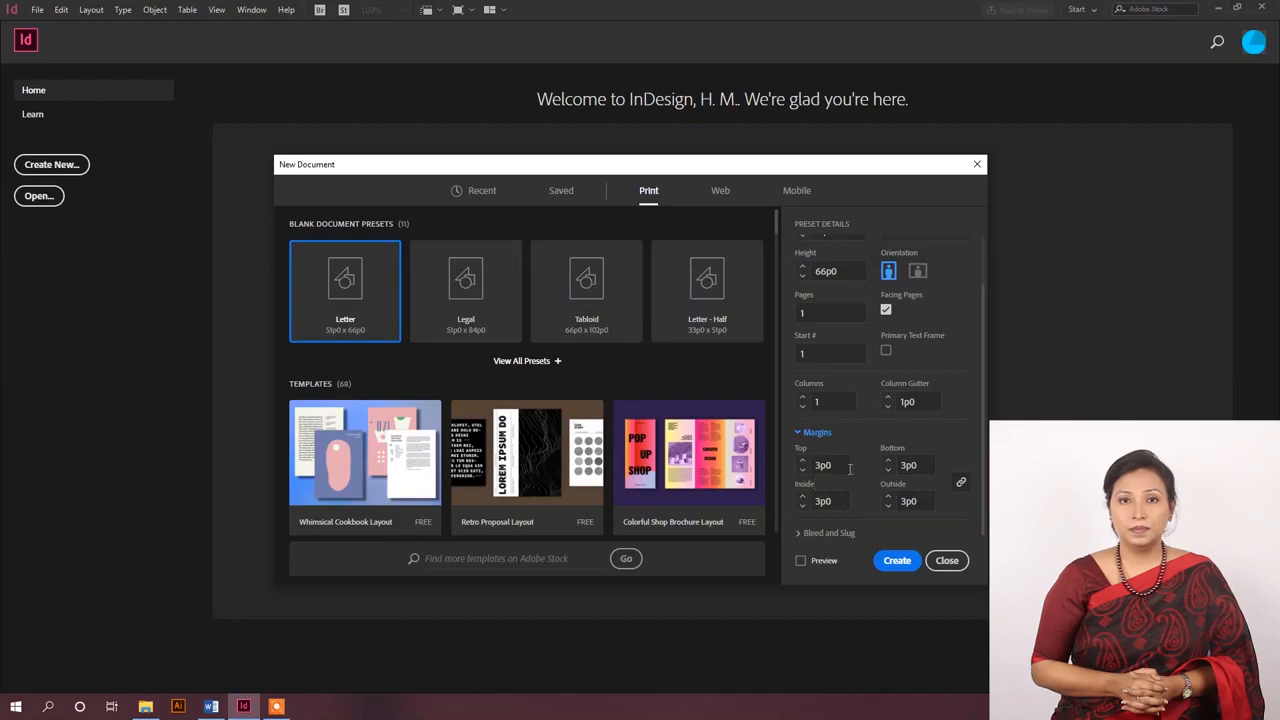
{"action": "scroll", "coordinate": [918, 278], "scroll_direction": "up", "scroll_amount": 1}
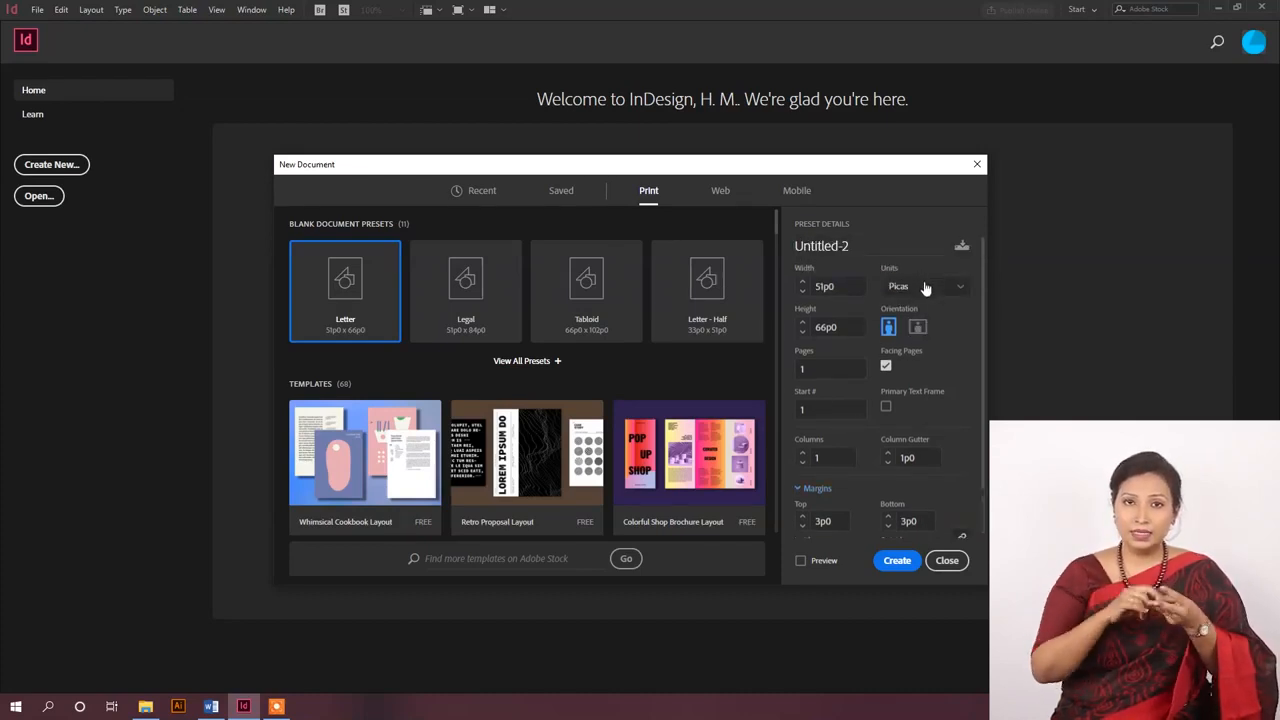
{"action": "left_click", "coordinate": [924, 286]}
{"action": "left_click", "coordinate": [920, 356]}
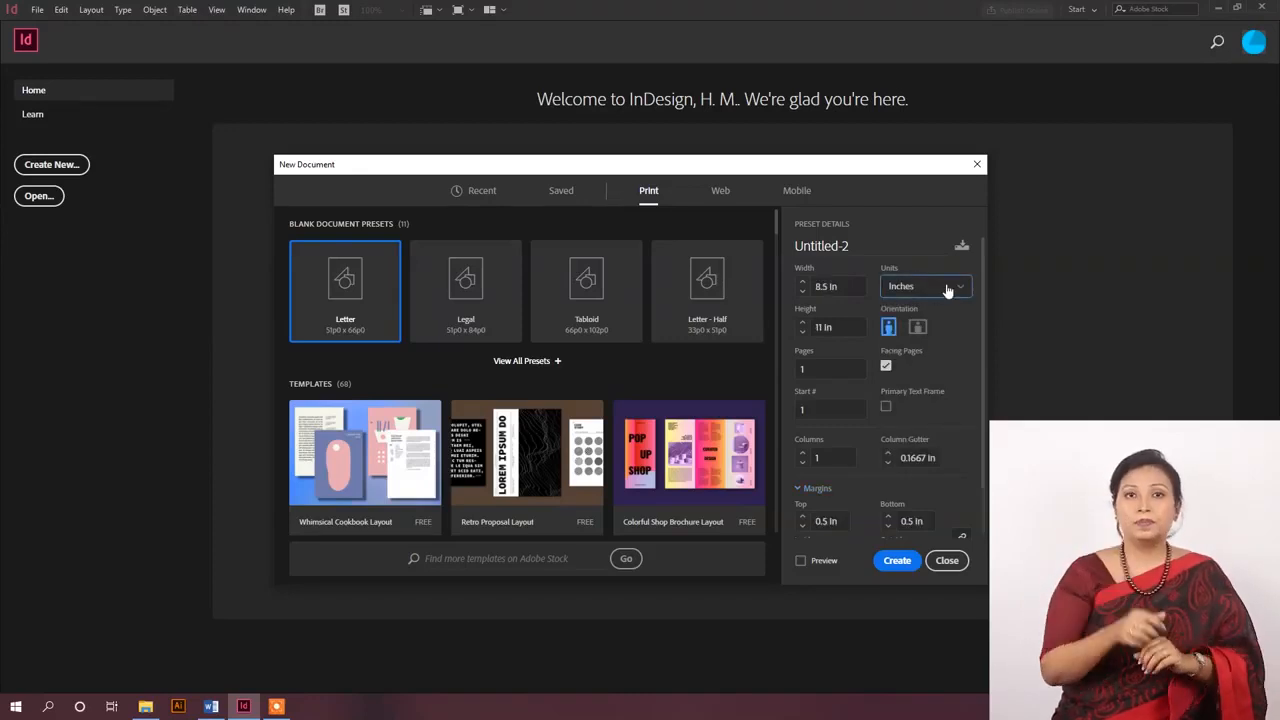
Step: Set all four linked page margins to 0.75 in, and unlink the margin values from each other
{"action": "scroll", "coordinate": [852, 367], "scroll_direction": "down", "scroll_amount": 1}
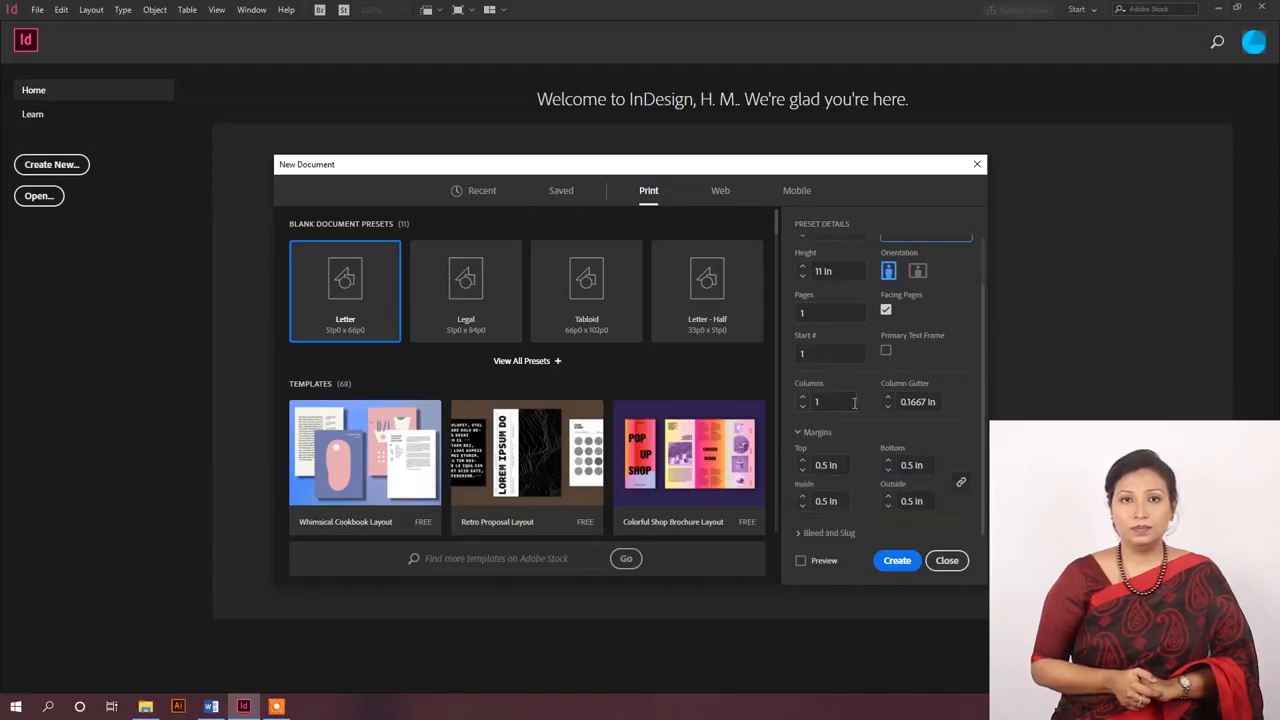
{"action": "left_click", "coordinate": [840, 465]}
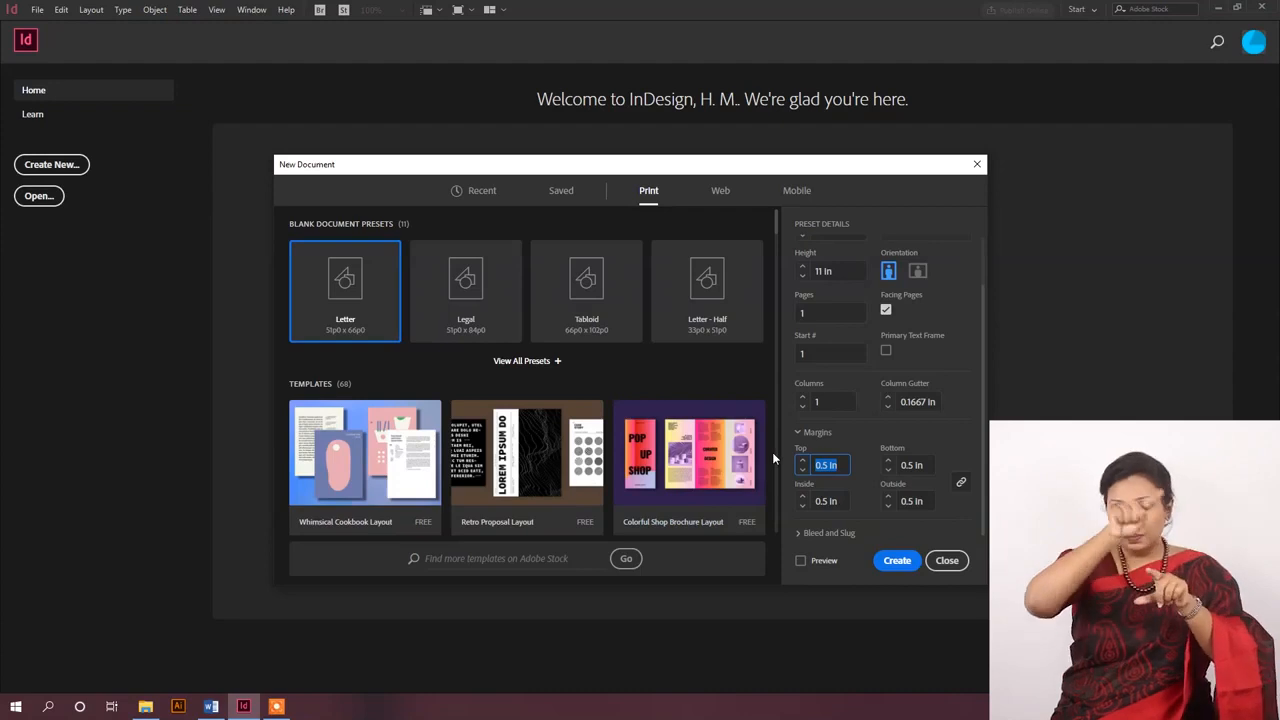
{"action": "type", "text": ".6"}
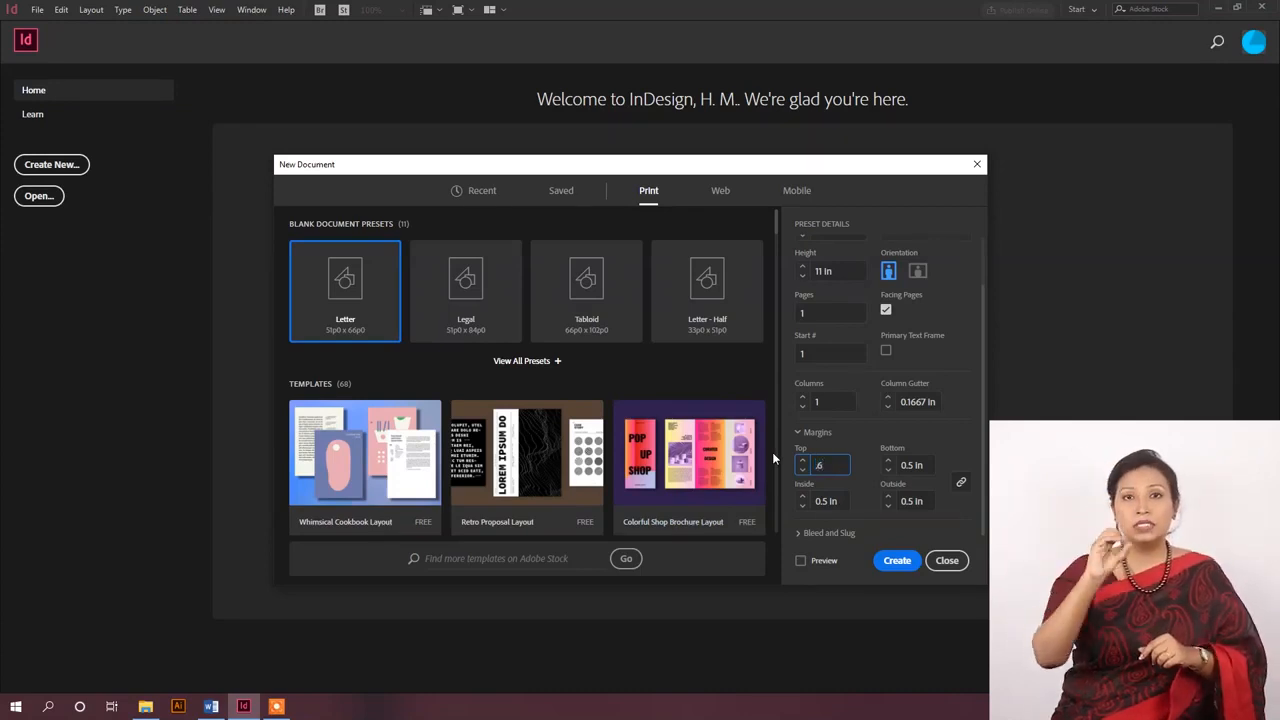
{"action": "key", "text": "BackSpace"}
{"action": "type", "text": "75"}
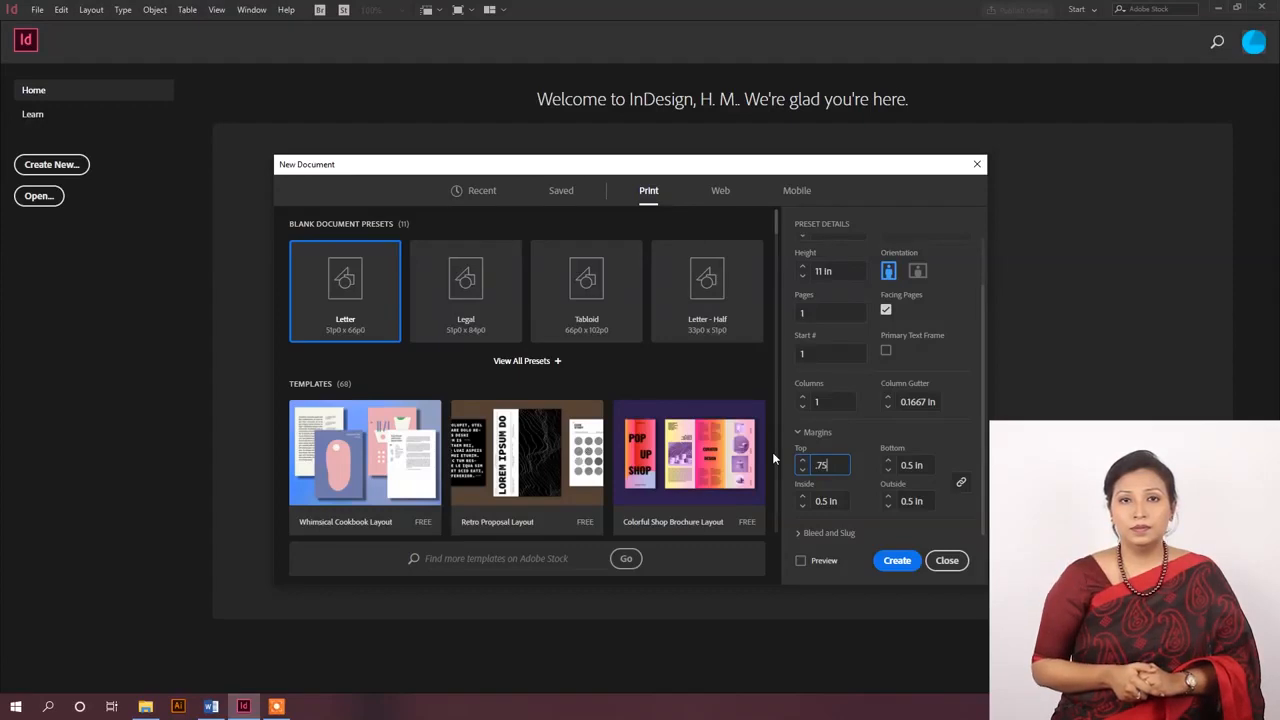
{"action": "left_click", "coordinate": [911, 465]}
{"action": "left_click", "coordinate": [960, 482]}
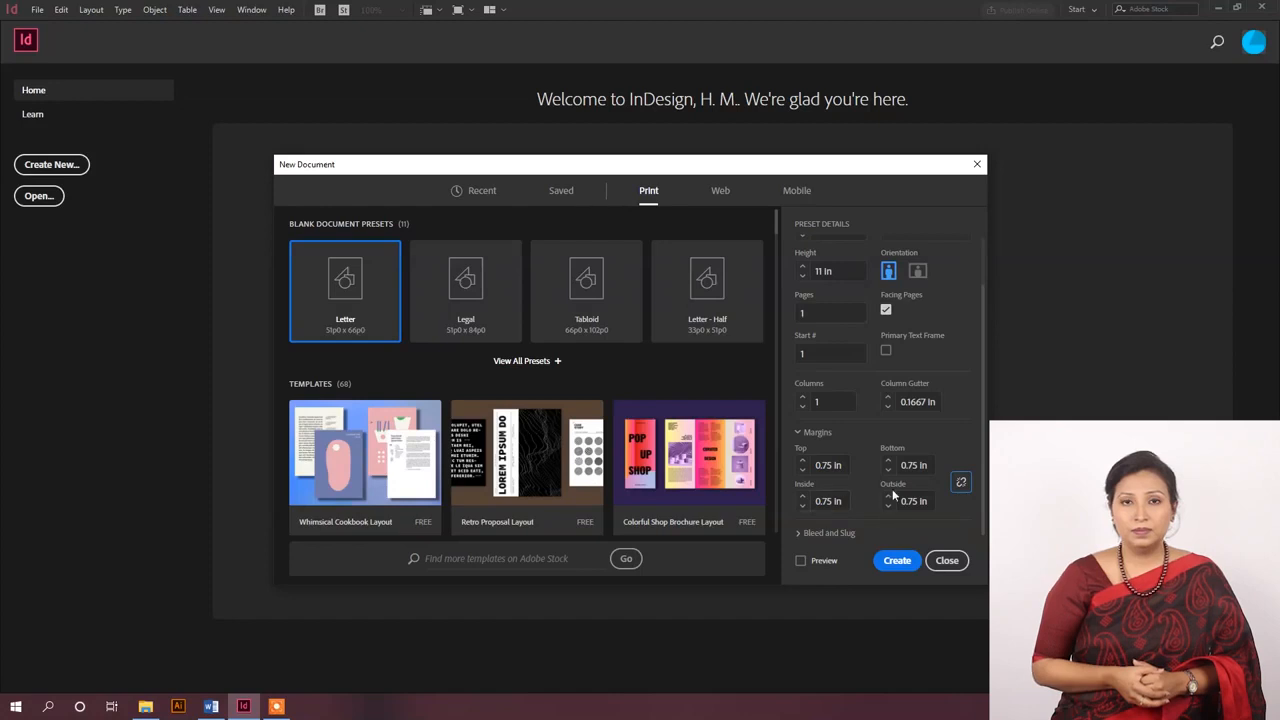
Step: Set the inside margin to 1 in and the outside margin to 0.65 in
{"action": "triple_click", "coordinate": [829, 503]}
{"action": "type", "text": "1 in"}
{"action": "triple_click", "coordinate": [912, 502]}
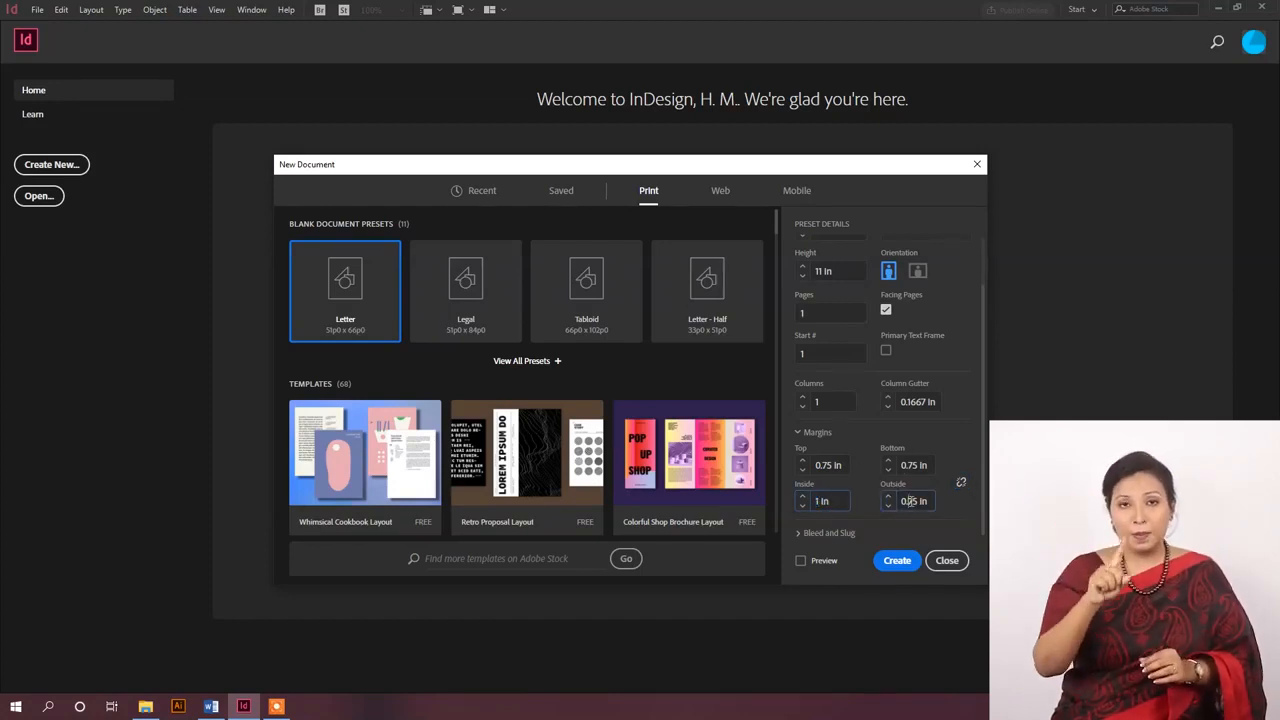
{"action": "left_click", "coordinate": [908, 501]}
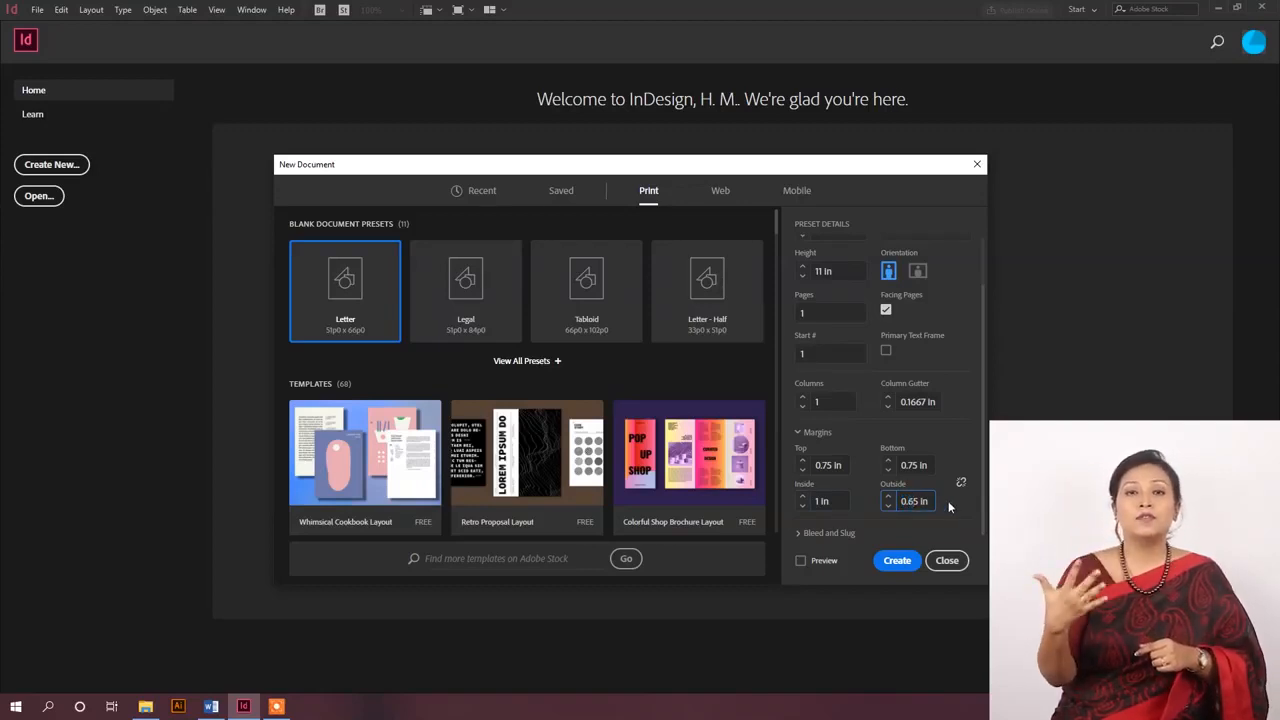
Step: Expand the bleed and slug settings and set the linked bleed to 0.125 in
{"action": "left_click", "coordinate": [811, 534]}
{"action": "triple_click", "coordinate": [840, 490]}
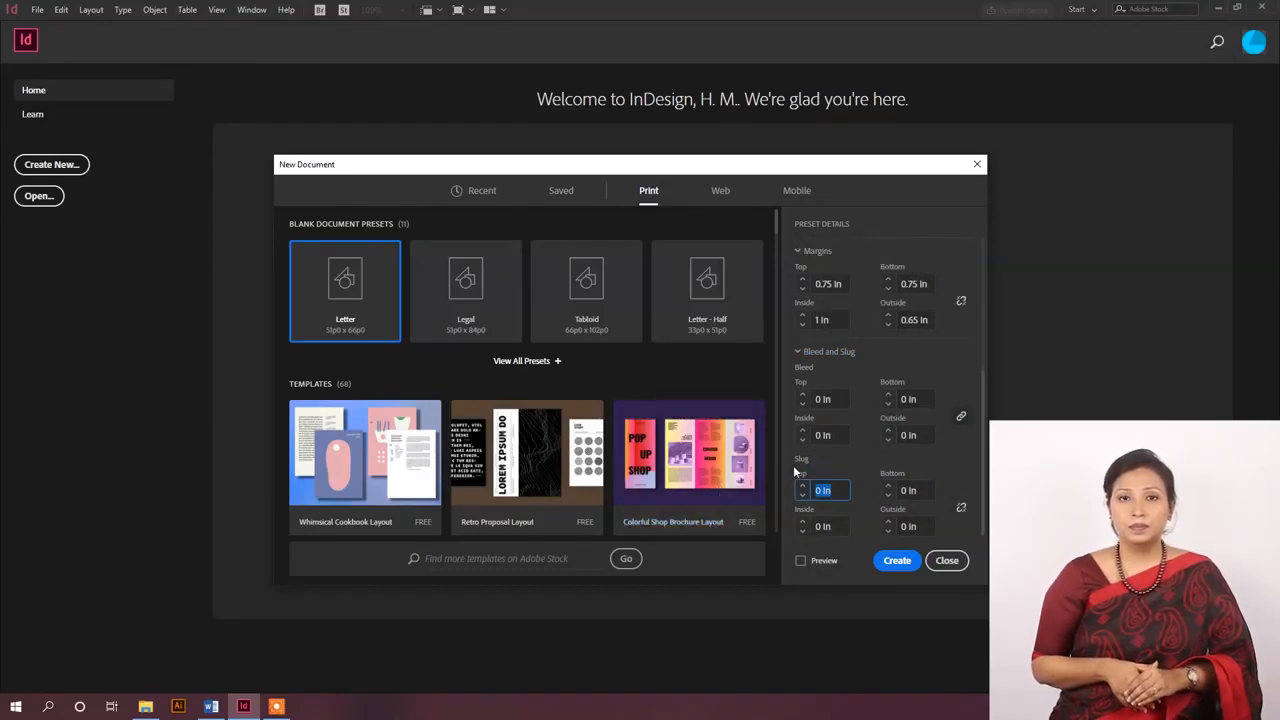
{"action": "triple_click", "coordinate": [835, 432]}
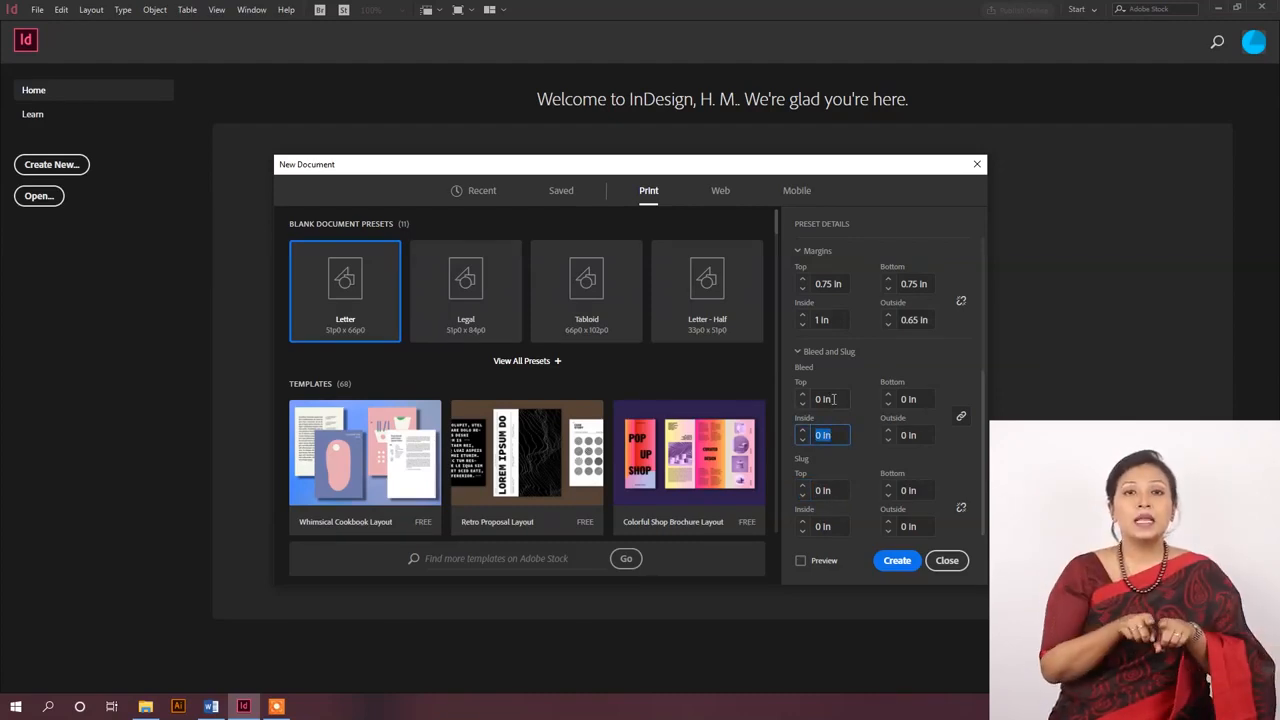
{"action": "triple_click", "coordinate": [833, 399]}
{"action": "type", "text": ".125"}
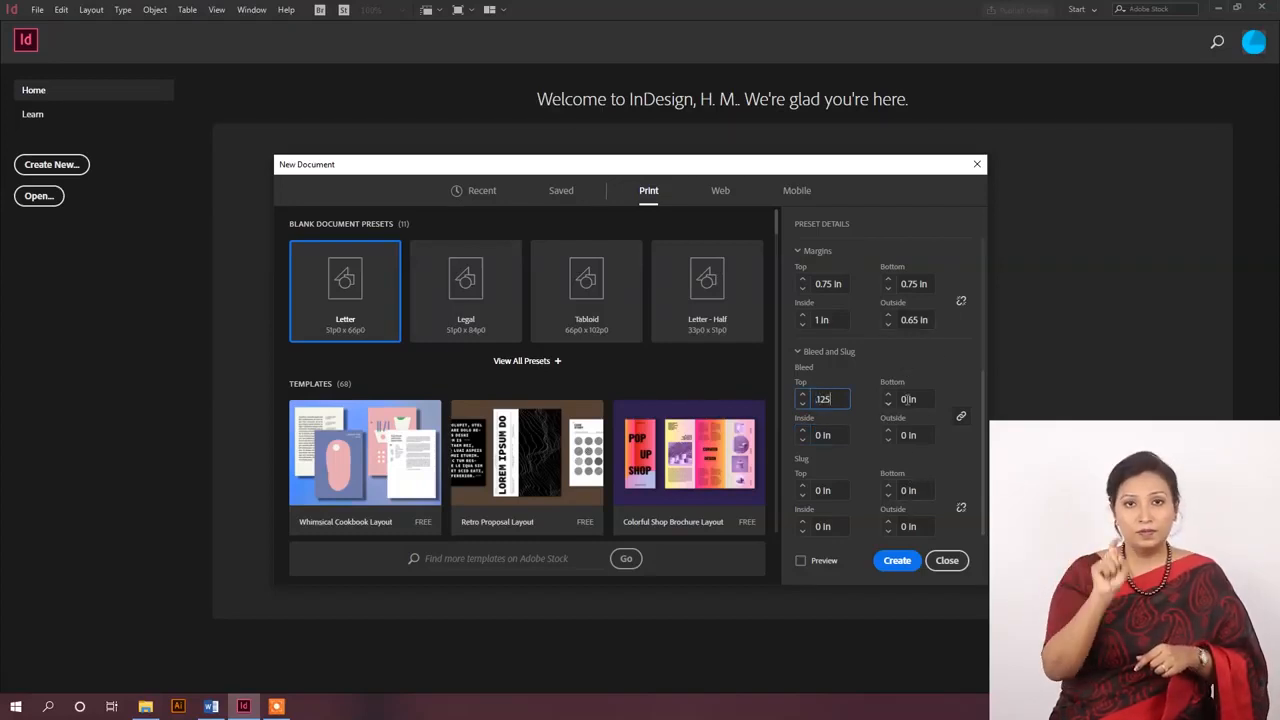
Step: Create the document with these settings and close the floating Color panel
{"action": "scroll", "coordinate": [915, 360], "scroll_direction": "up", "scroll_amount": 3}
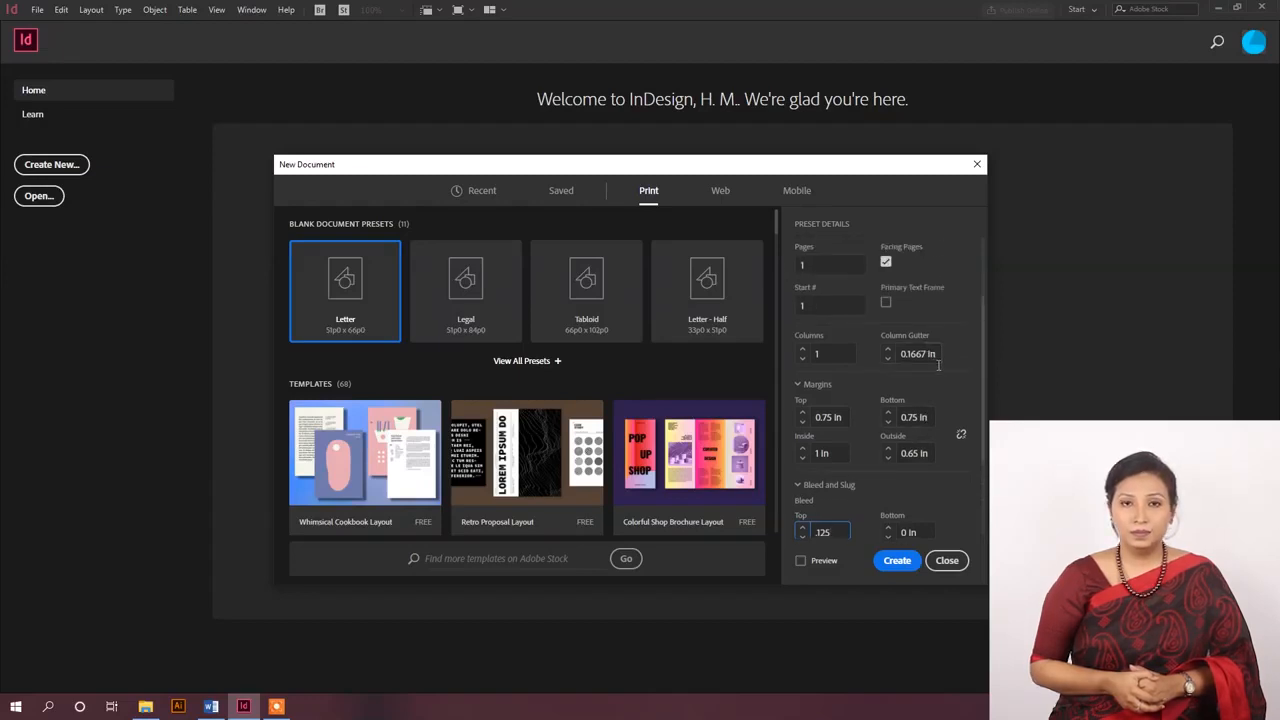
{"action": "scroll", "coordinate": [936, 373], "scroll_direction": "down", "scroll_amount": 3}
{"action": "scroll", "coordinate": [935, 376], "scroll_direction": "down", "scroll_amount": 1}
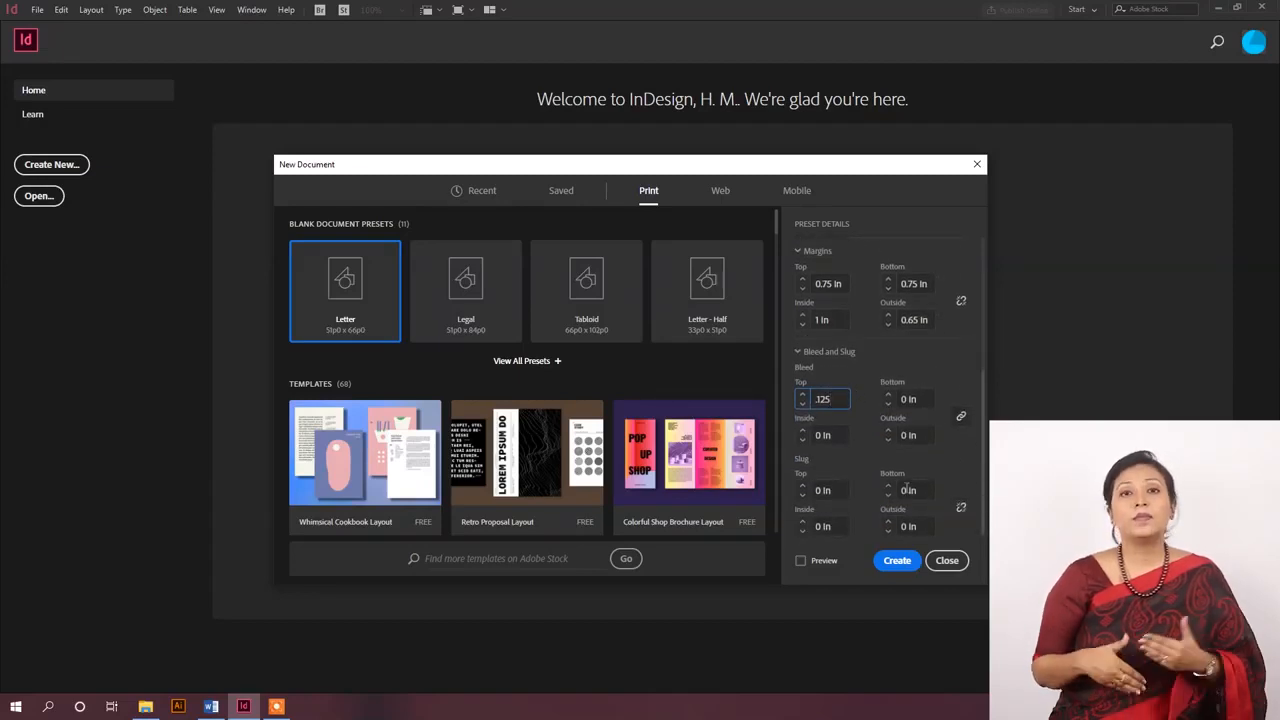
{"action": "left_click", "coordinate": [897, 561]}
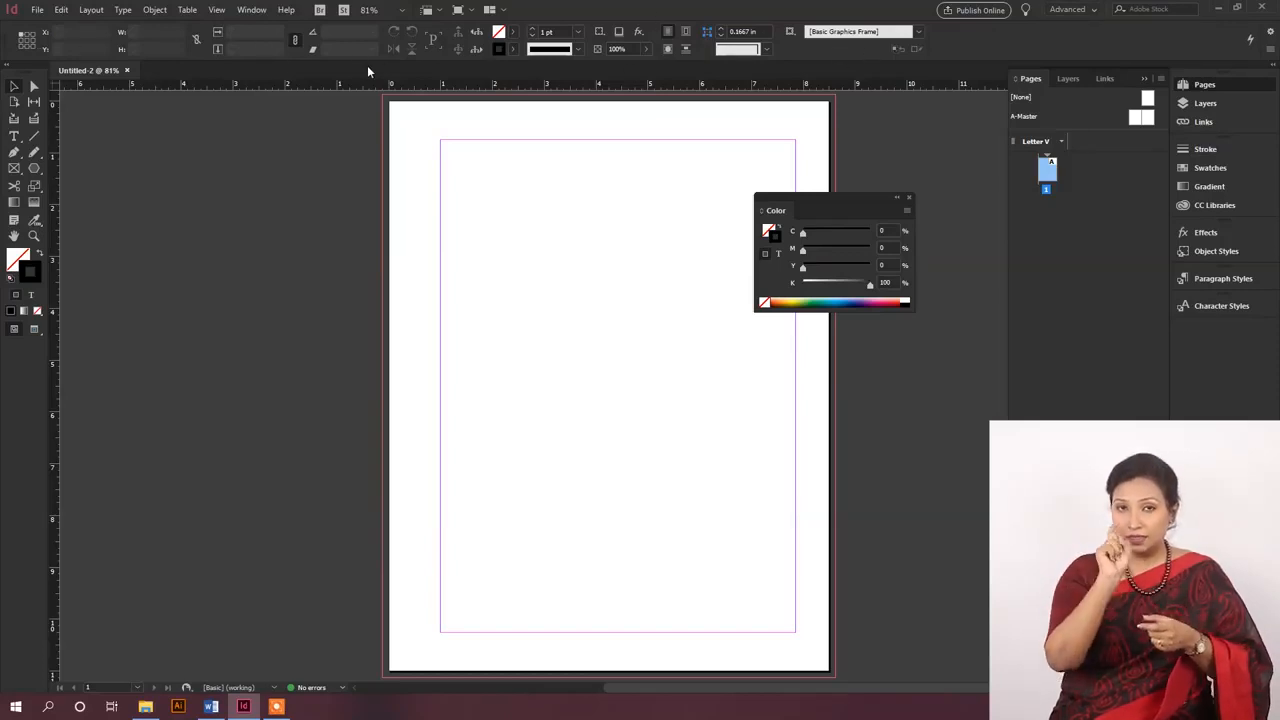
{"action": "left_click", "coordinate": [908, 202]}
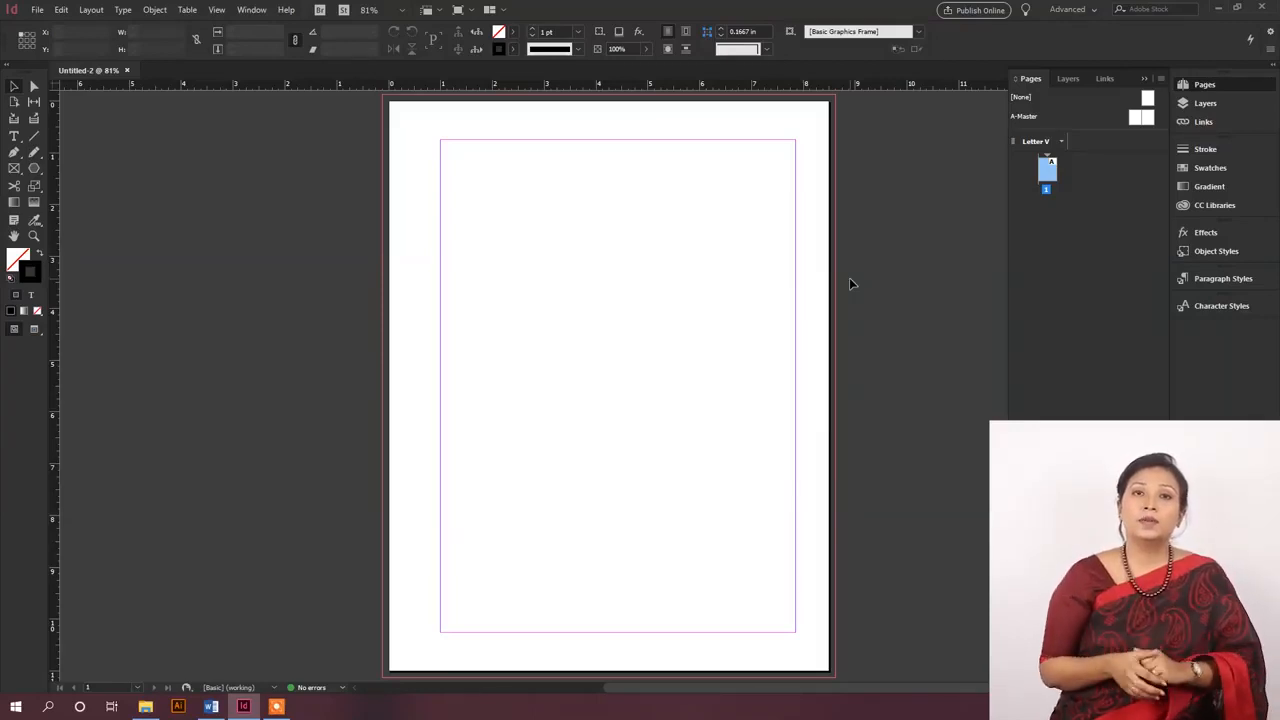
Step: Draw a text frame about 4.1 by 1.9 in near the page's upper margin and enter "I Love Bangladesh." in it
{"action": "left_click", "coordinate": [14, 137]}
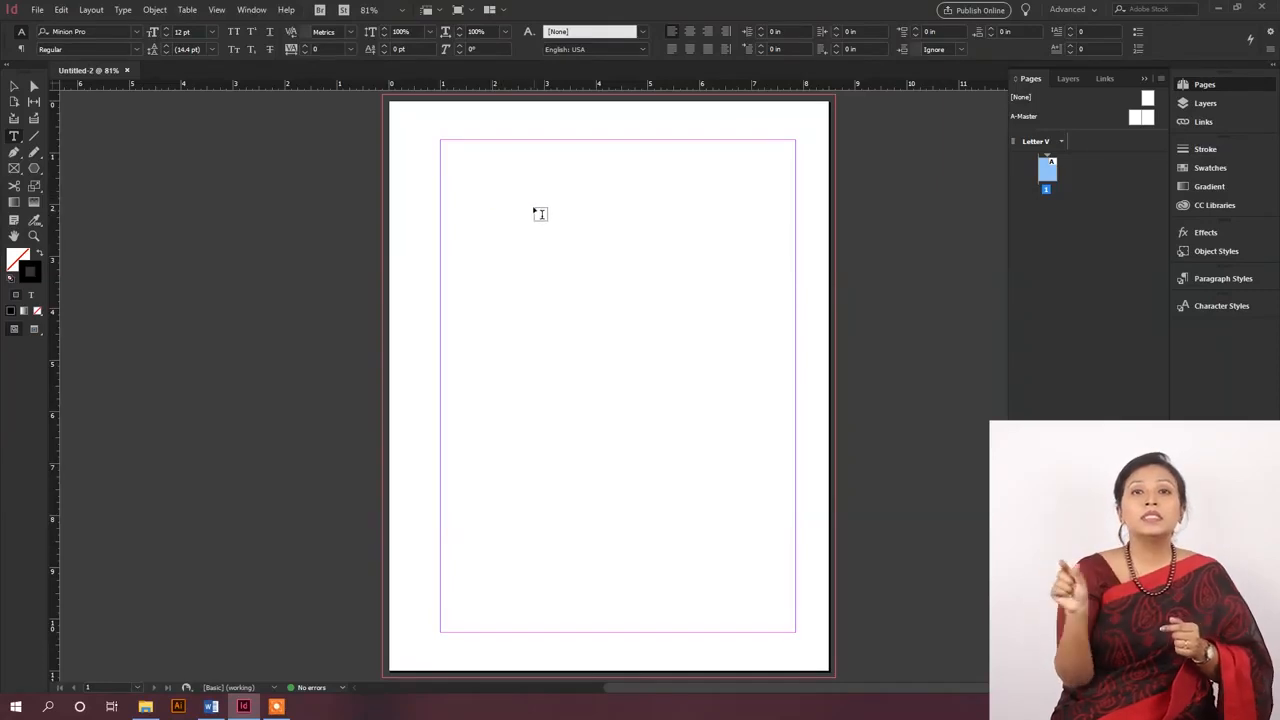
{"action": "key", "text": "v"}
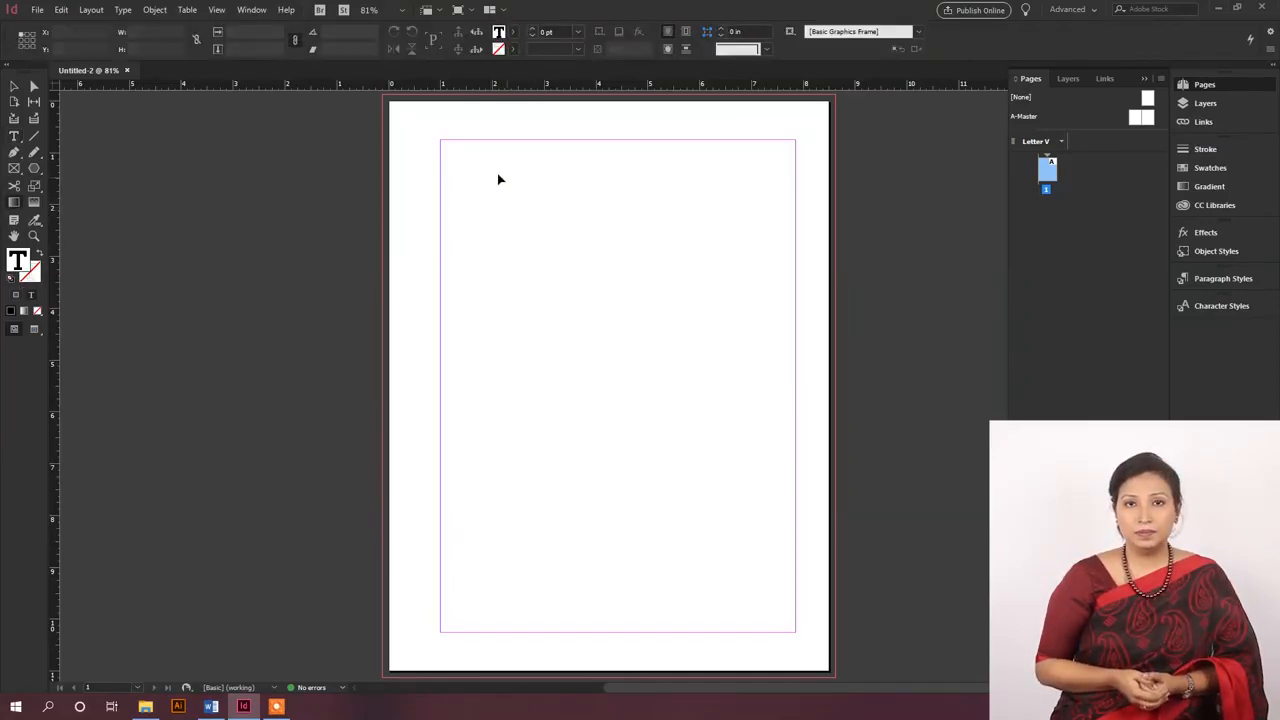
{"action": "key", "text": "t"}
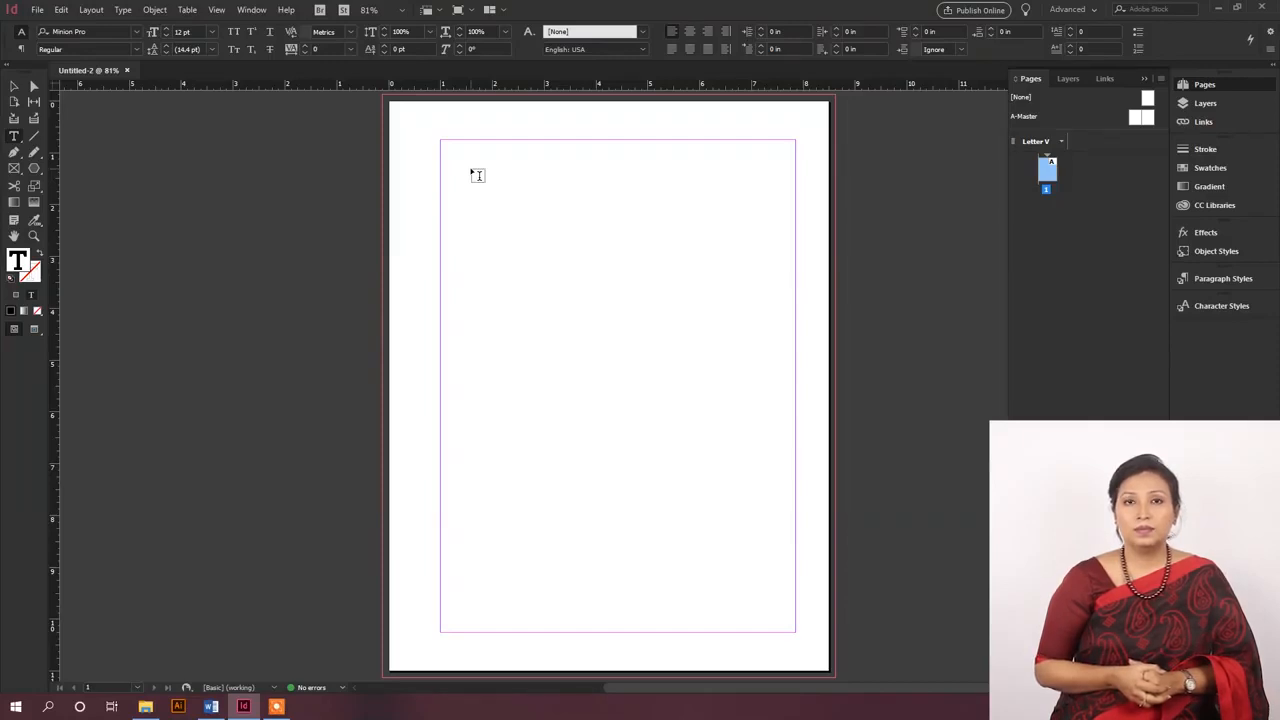
{"action": "left_click_drag", "start_coordinate": [471, 169], "coordinate": [684, 267]}
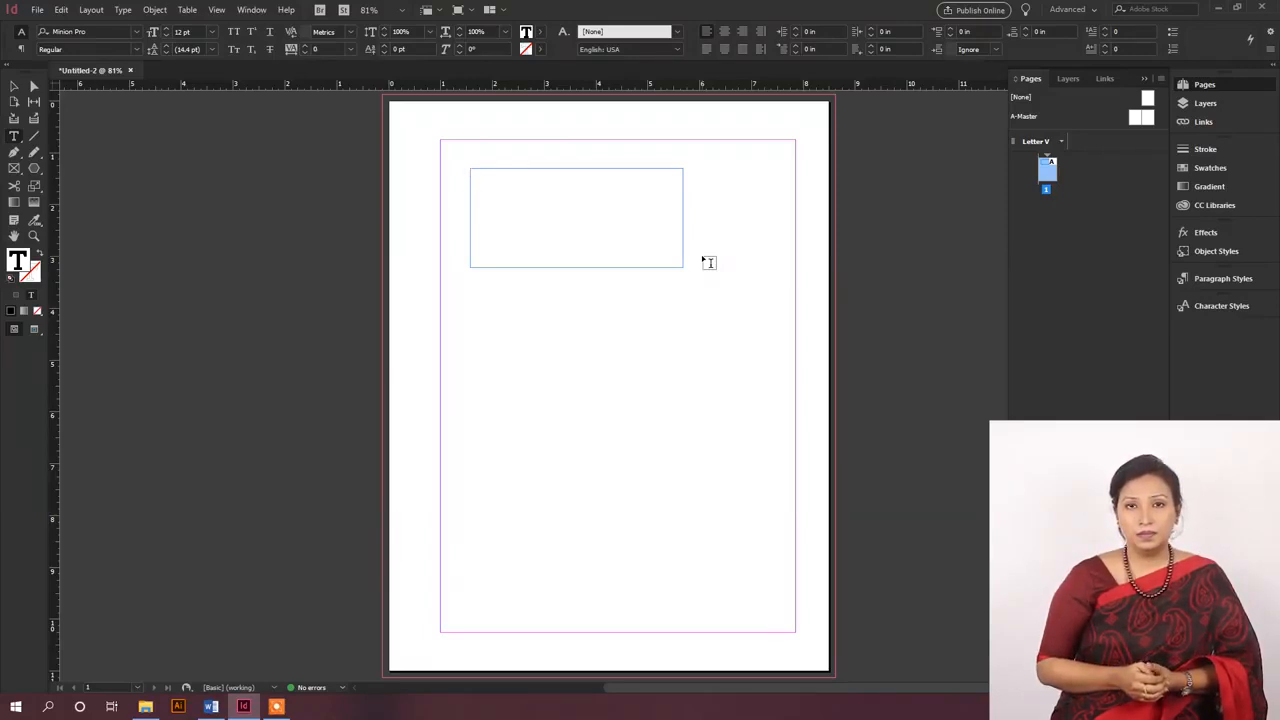
{"action": "type", "text": "I"}
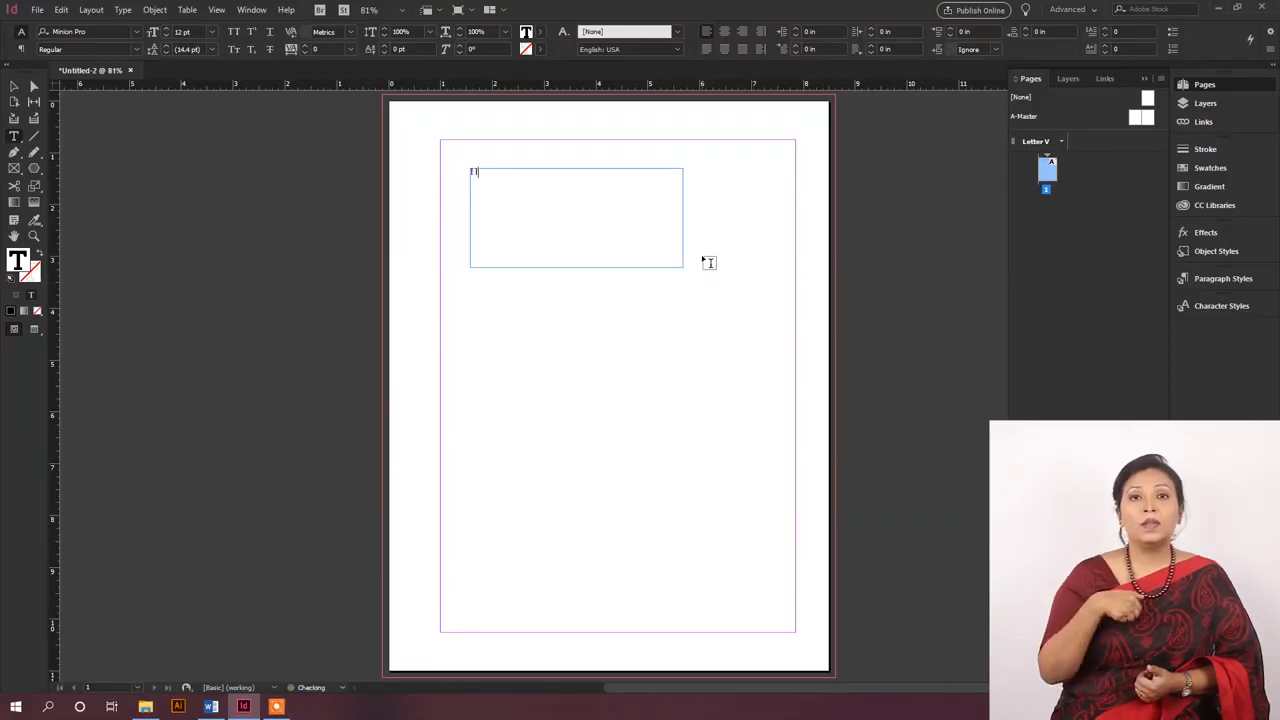
{"action": "type", "text": "nDev"}
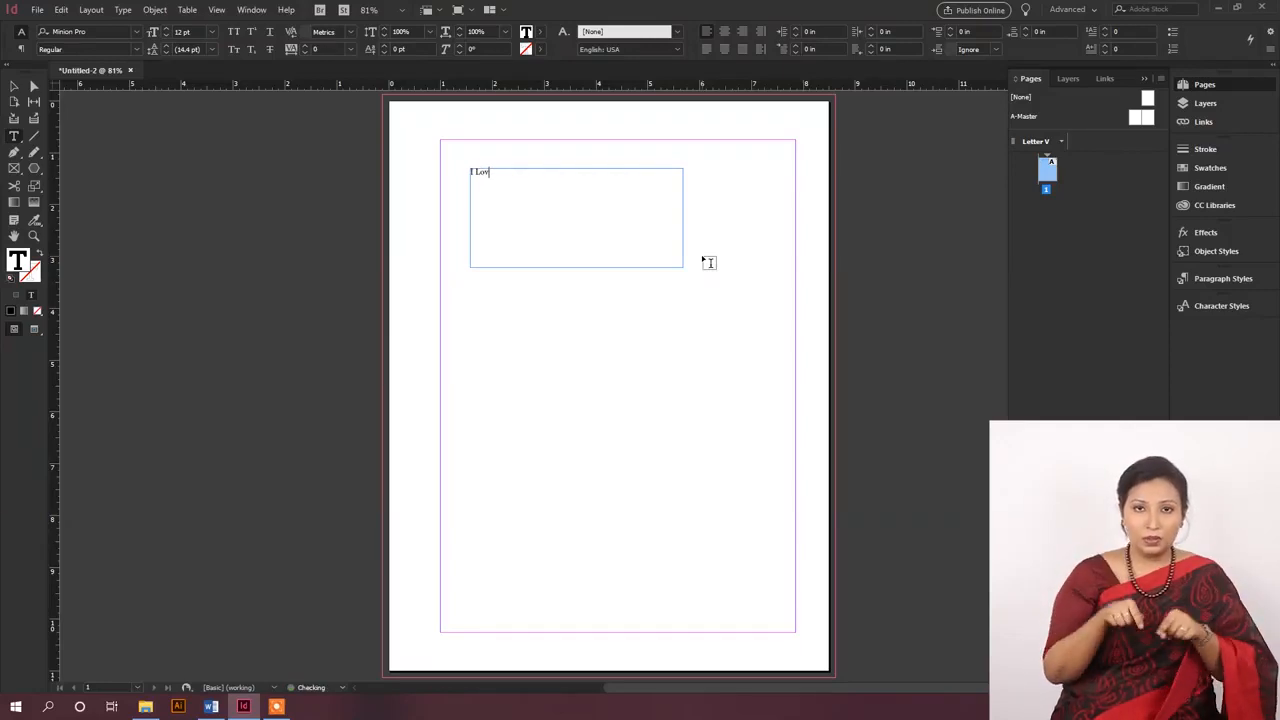
{"action": "type", "text": "e Bangladesh"}
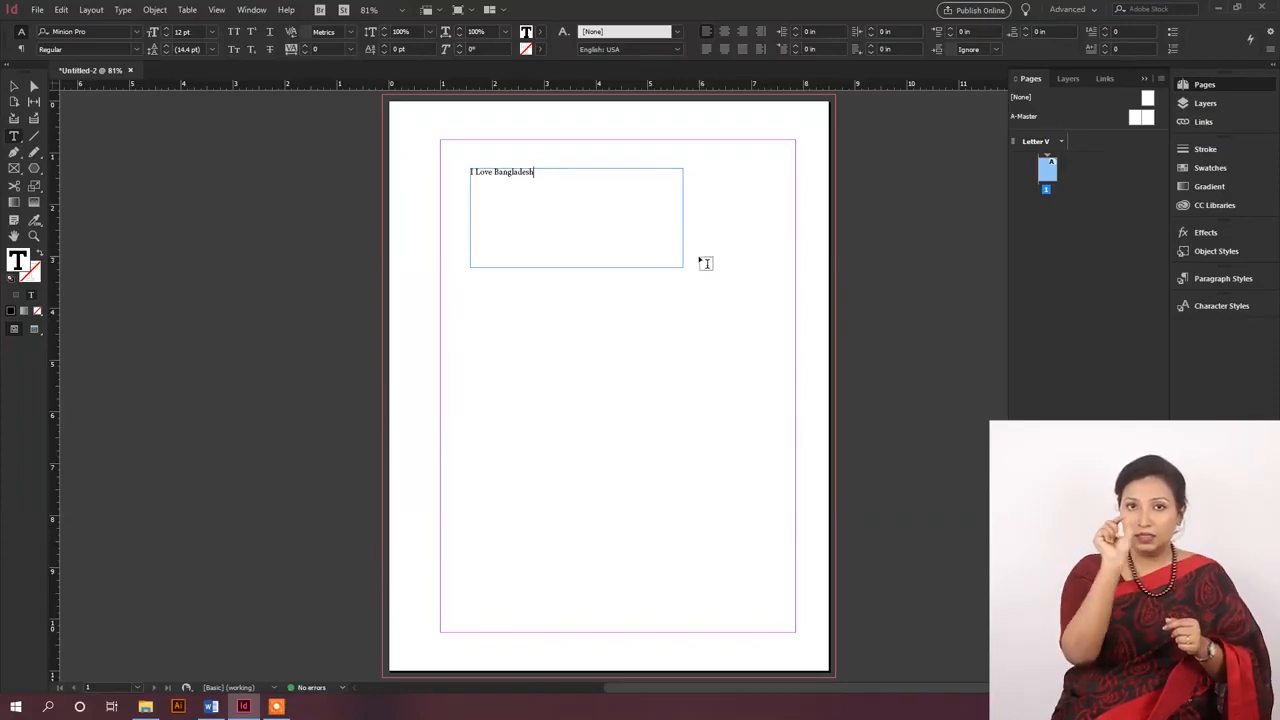
{"action": "type", "text": "."}
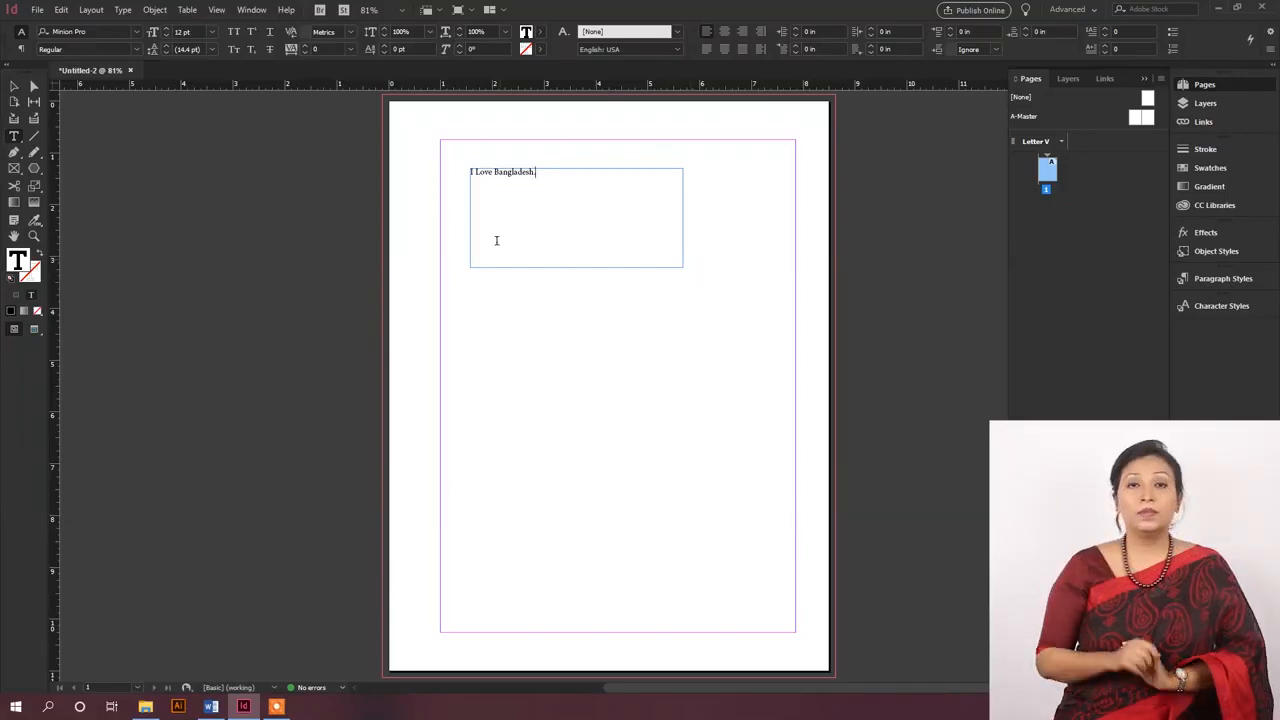
Step: Set the font of the "I Love Bangladesh." text to AdLib Win95BT
{"action": "key", "text": "ctrl+equal"}
{"action": "key", "text": "ctrl+equal"}
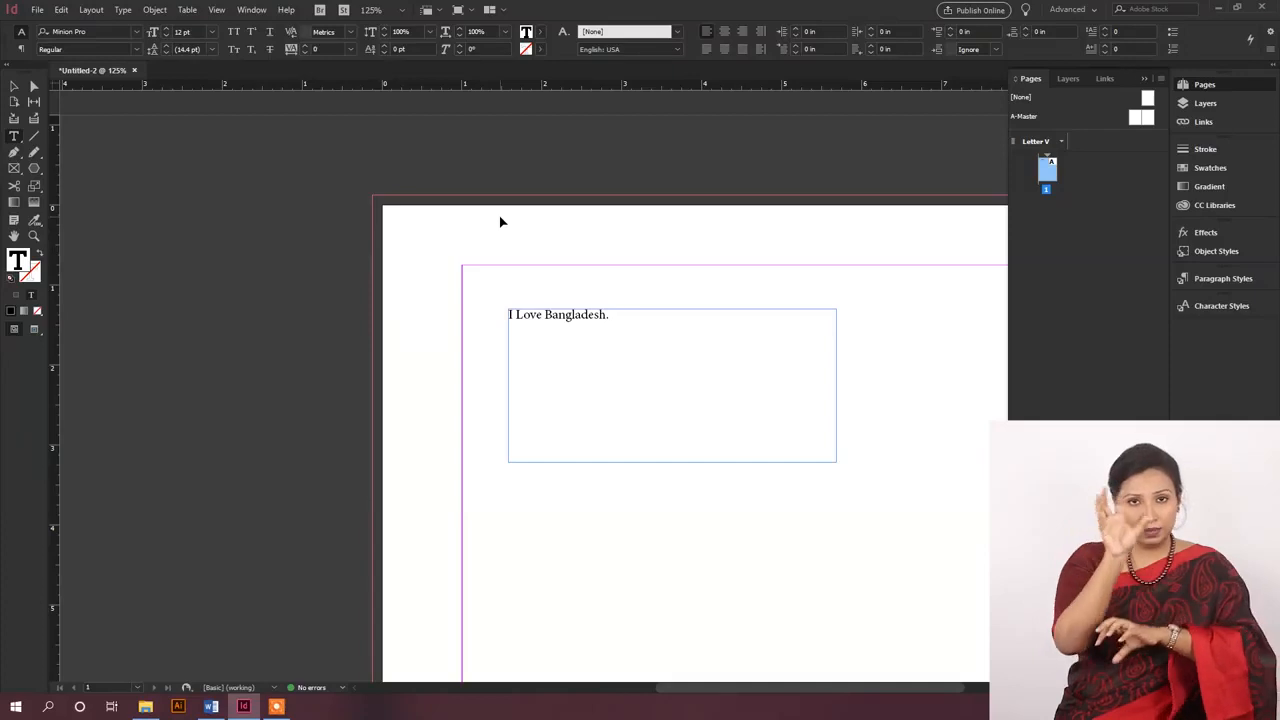
{"action": "key", "text": "ctrl+equal"}
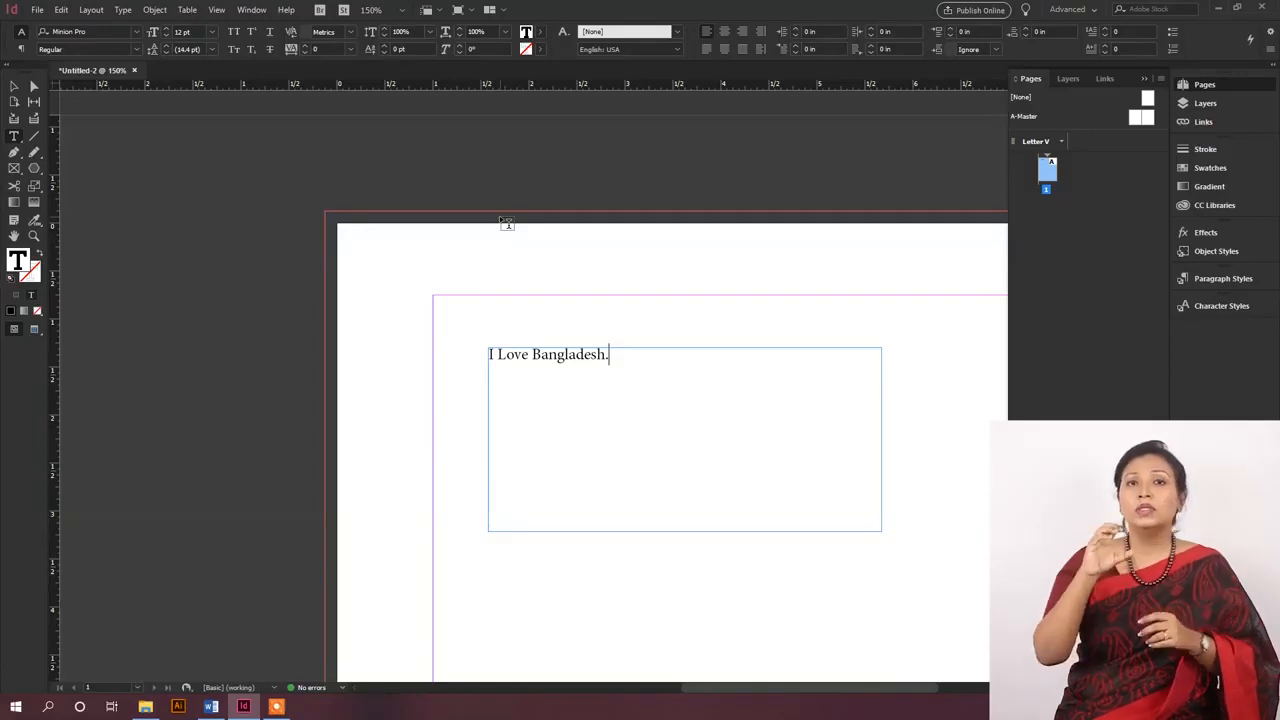
{"action": "scroll", "coordinate": [569, 277], "scroll_direction": "right", "scroll_amount": 5}
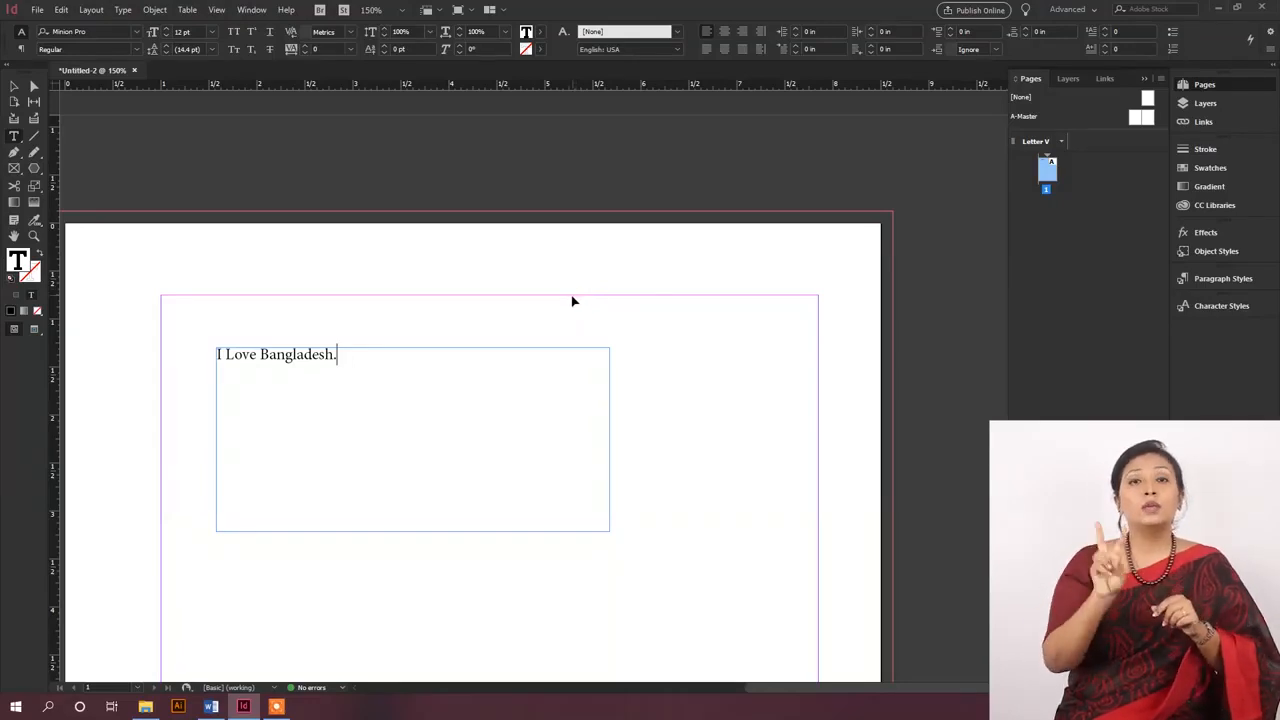
{"action": "scroll", "coordinate": [573, 300], "scroll_direction": "left", "scroll_amount": 2}
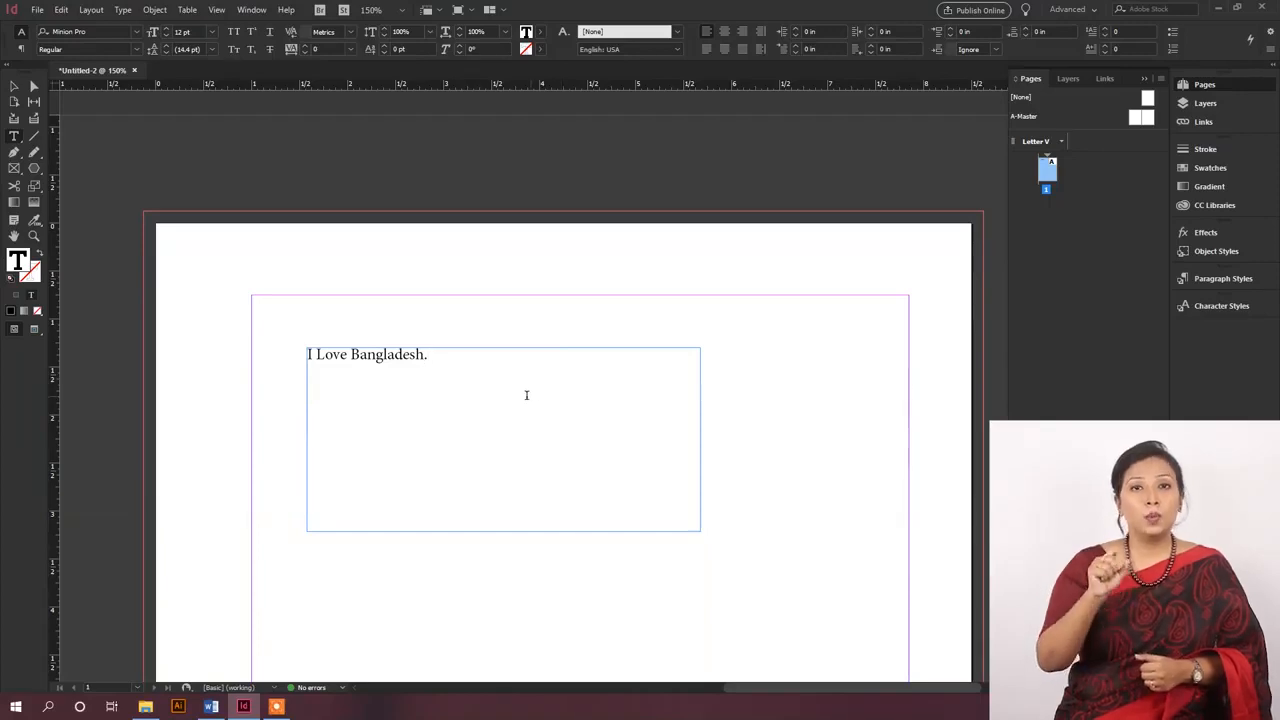
{"action": "triple_click", "coordinate": [458, 362]}
{"action": "scroll", "coordinate": [458, 360], "scroll_direction": "left", "scroll_amount": 1}
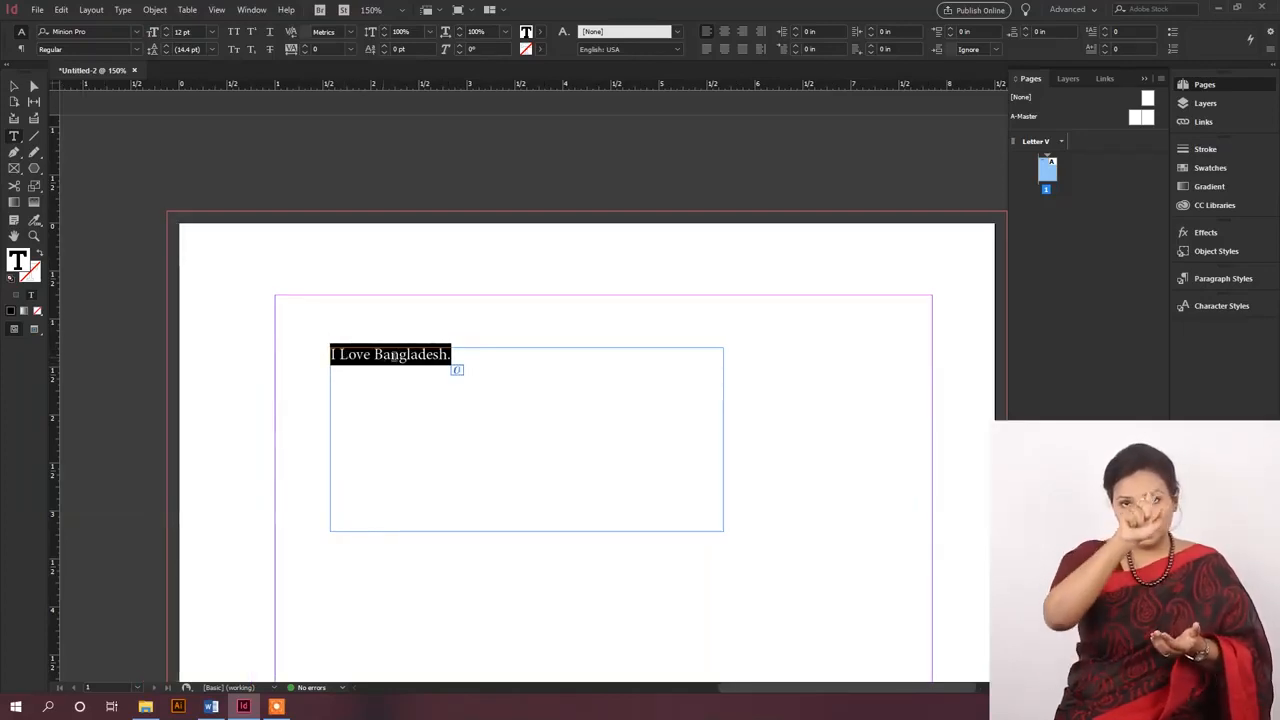
{"action": "left_click", "coordinate": [462, 355]}
{"action": "left_click_drag", "start_coordinate": [462, 355], "coordinate": [314, 350]}
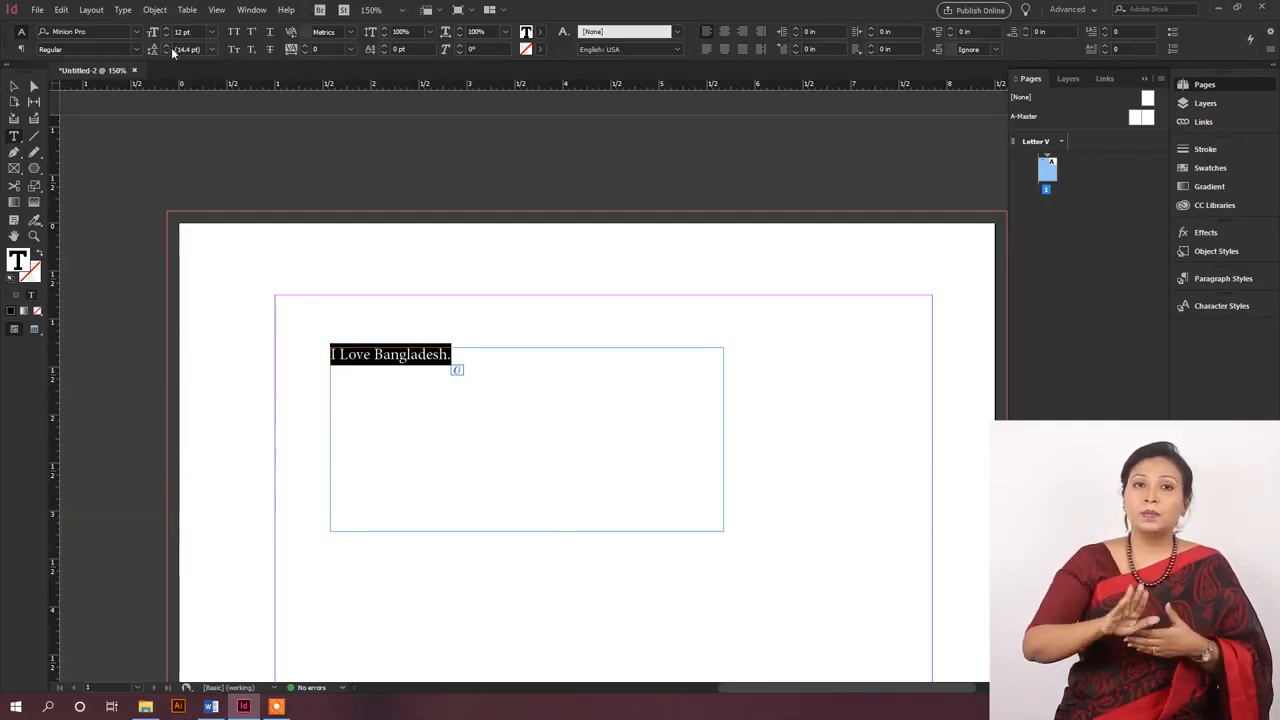
{"action": "left_click", "coordinate": [136, 31]}
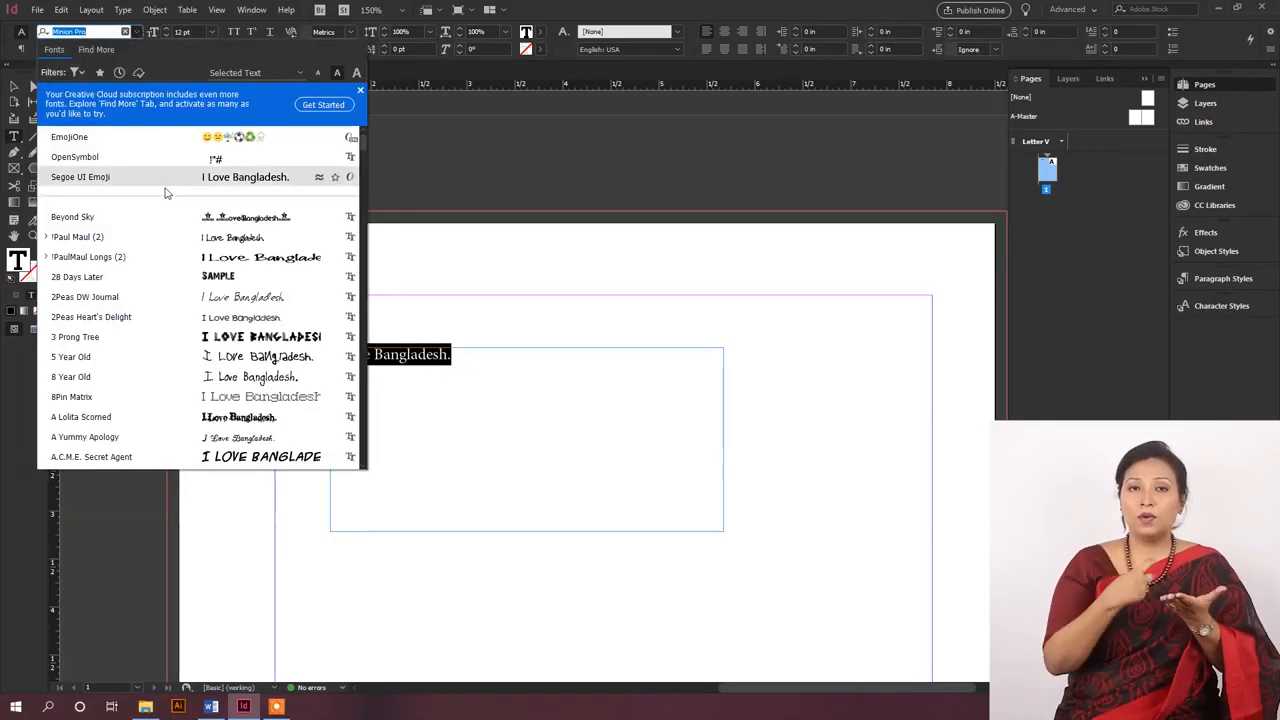
{"action": "scroll", "coordinate": [270, 357], "scroll_direction": "down", "scroll_amount": 1}
{"action": "scroll", "coordinate": [270, 357], "scroll_direction": "down", "scroll_amount": 5}
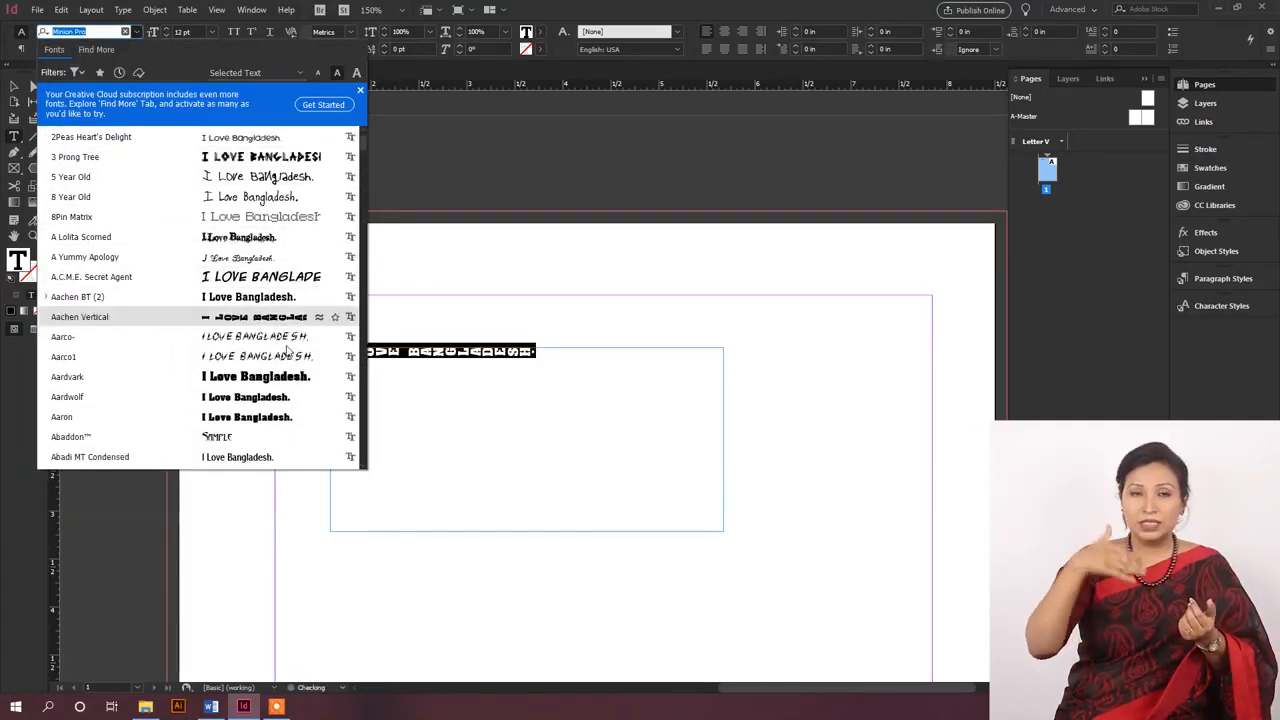
{"action": "scroll", "coordinate": [222, 335], "scroll_direction": "down", "scroll_amount": 5}
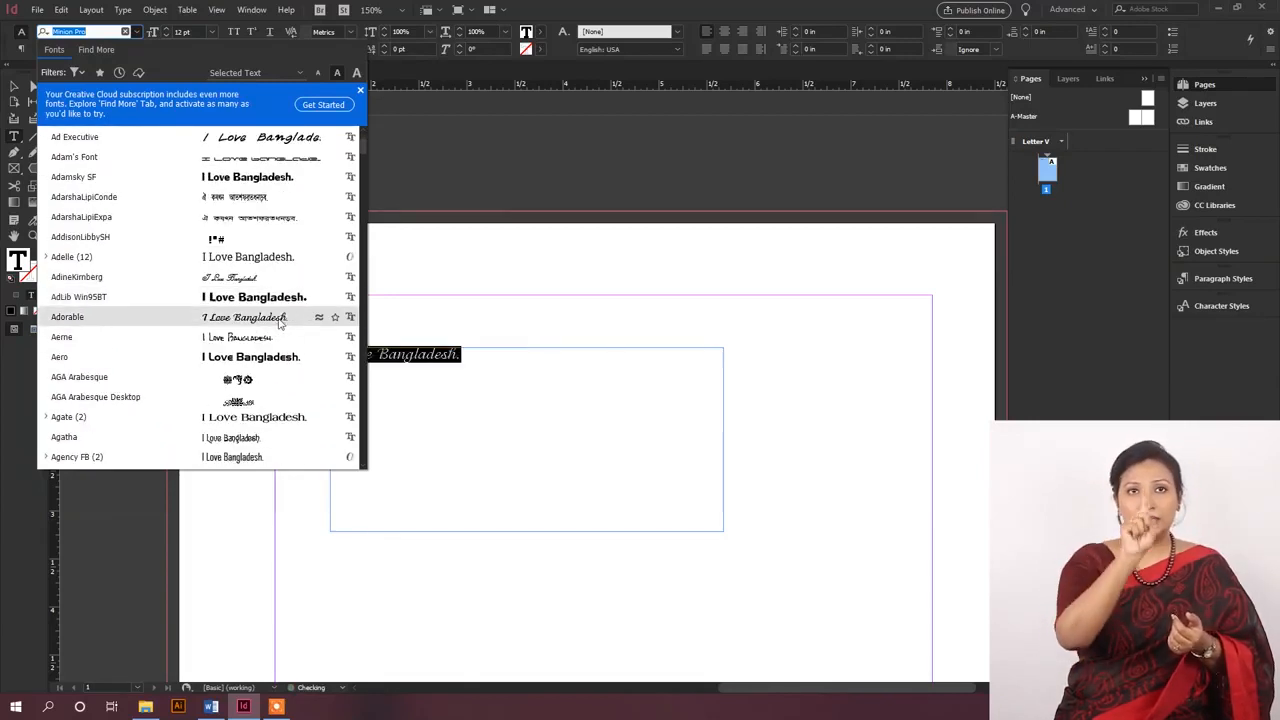
{"action": "left_click", "coordinate": [286, 306]}
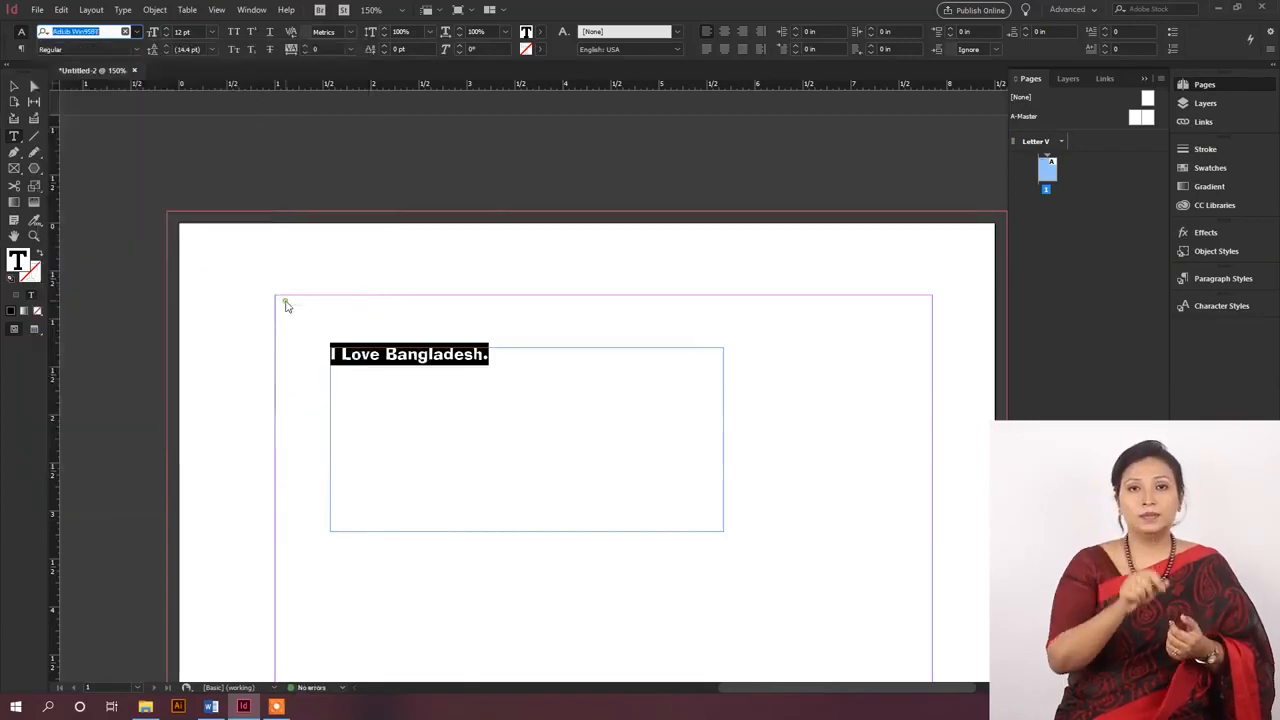
Step: Set the selected text's font size to 25 pt and its tracking to 50
{"action": "left_click", "coordinate": [194, 31]}
{"action": "type", "text": "25"}
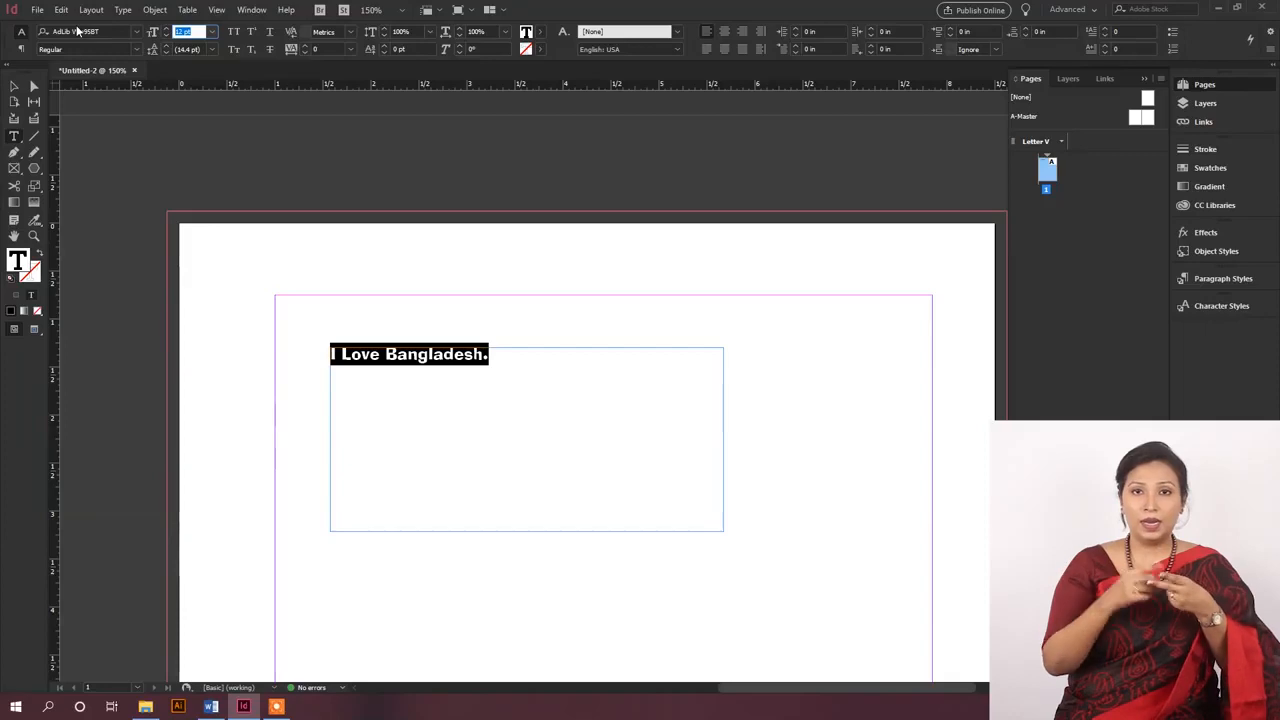
{"action": "key", "text": "Return"}
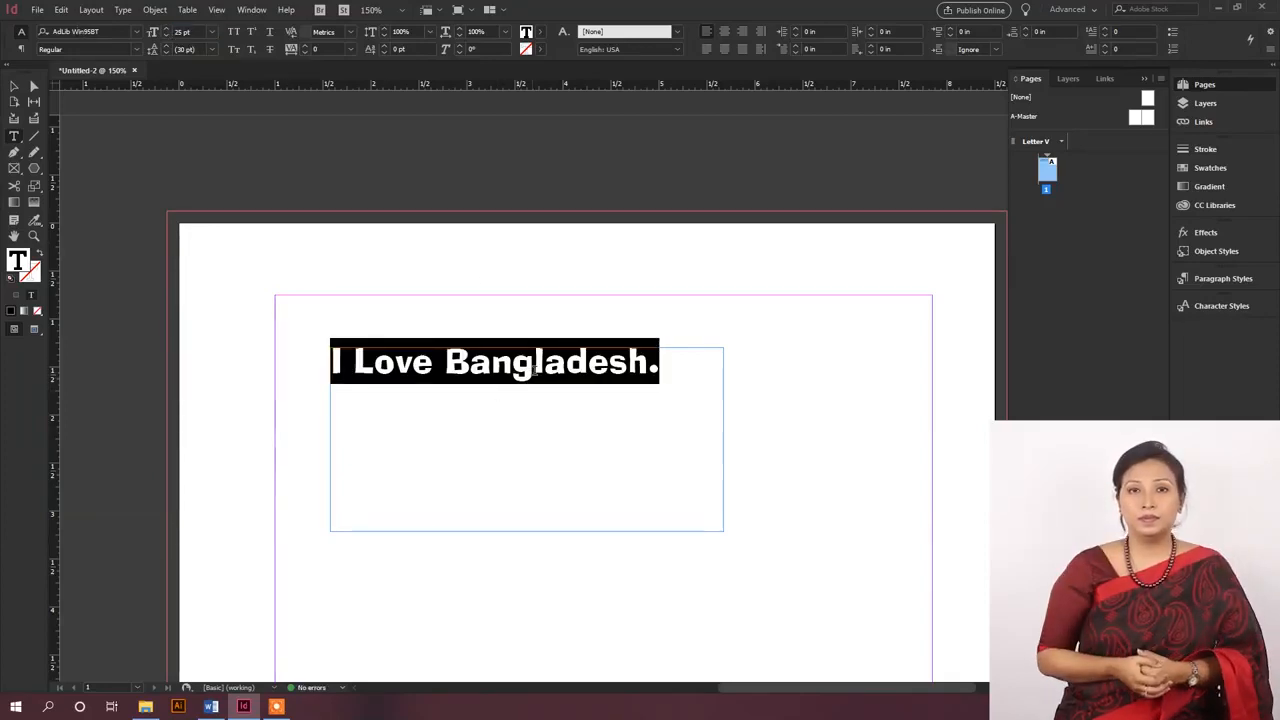
{"action": "left_click", "coordinate": [298, 50]}
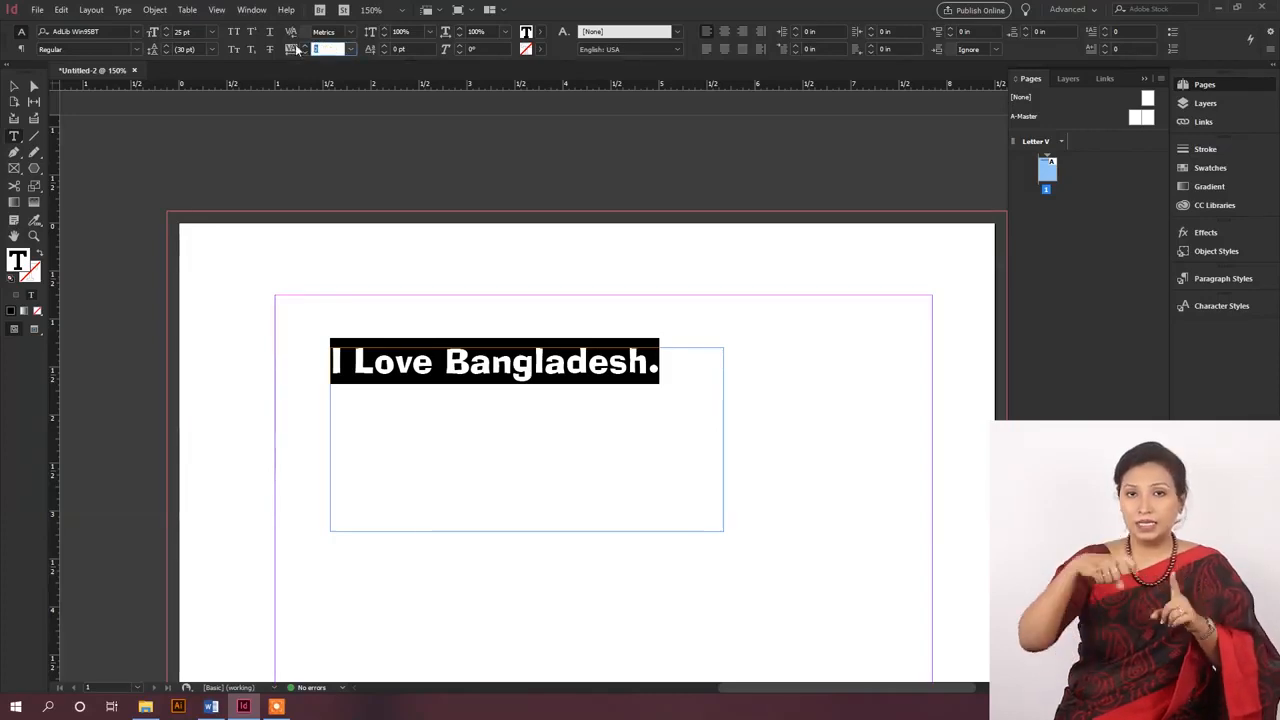
{"action": "type", "text": "50"}
{"action": "key", "text": "Return"}
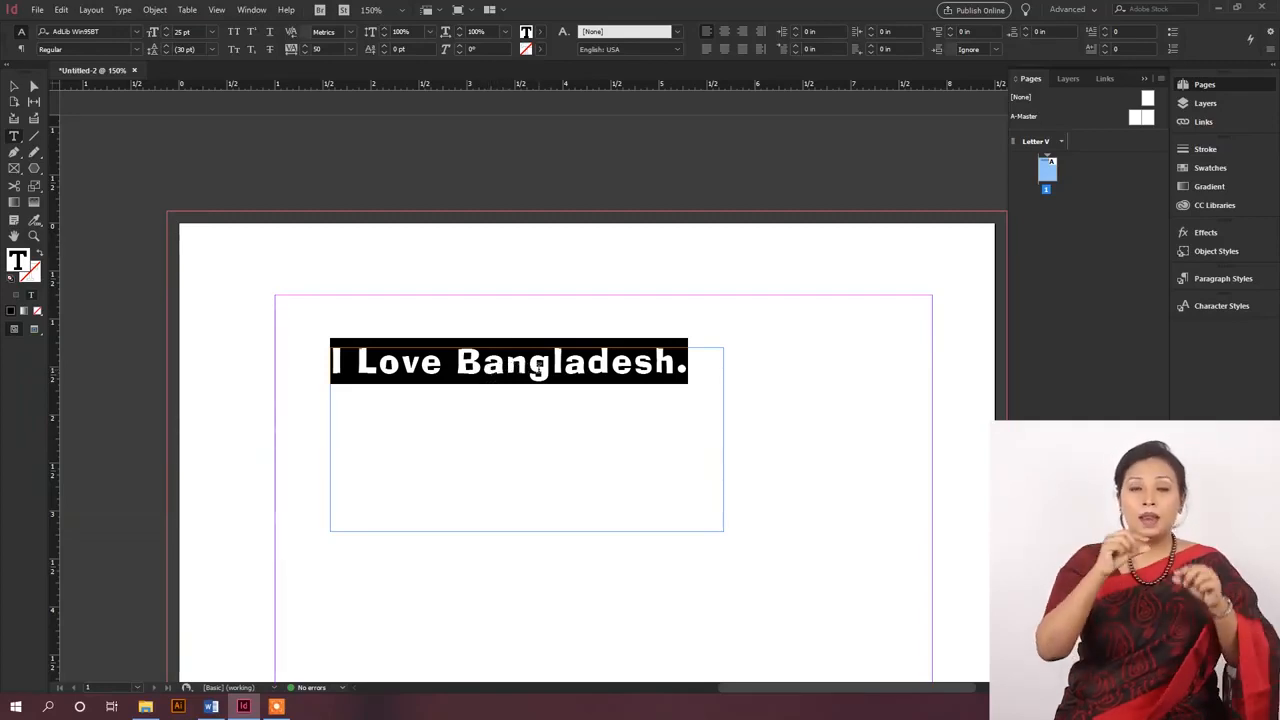
Step: Try horizontal scales of 90% and 150% on the "I Love Bangladesh." text
{"action": "left_click", "coordinate": [444, 34]}
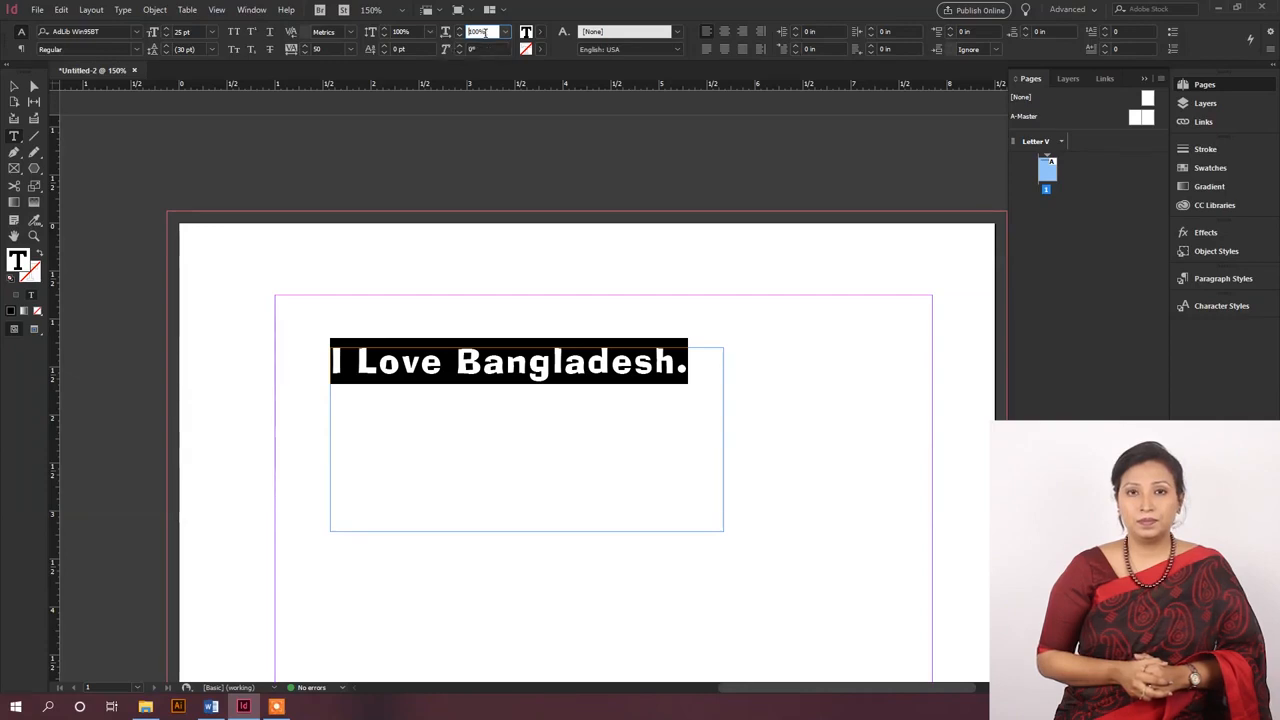
{"action": "left_click_drag", "start_coordinate": [488, 33], "coordinate": [448, 48]}
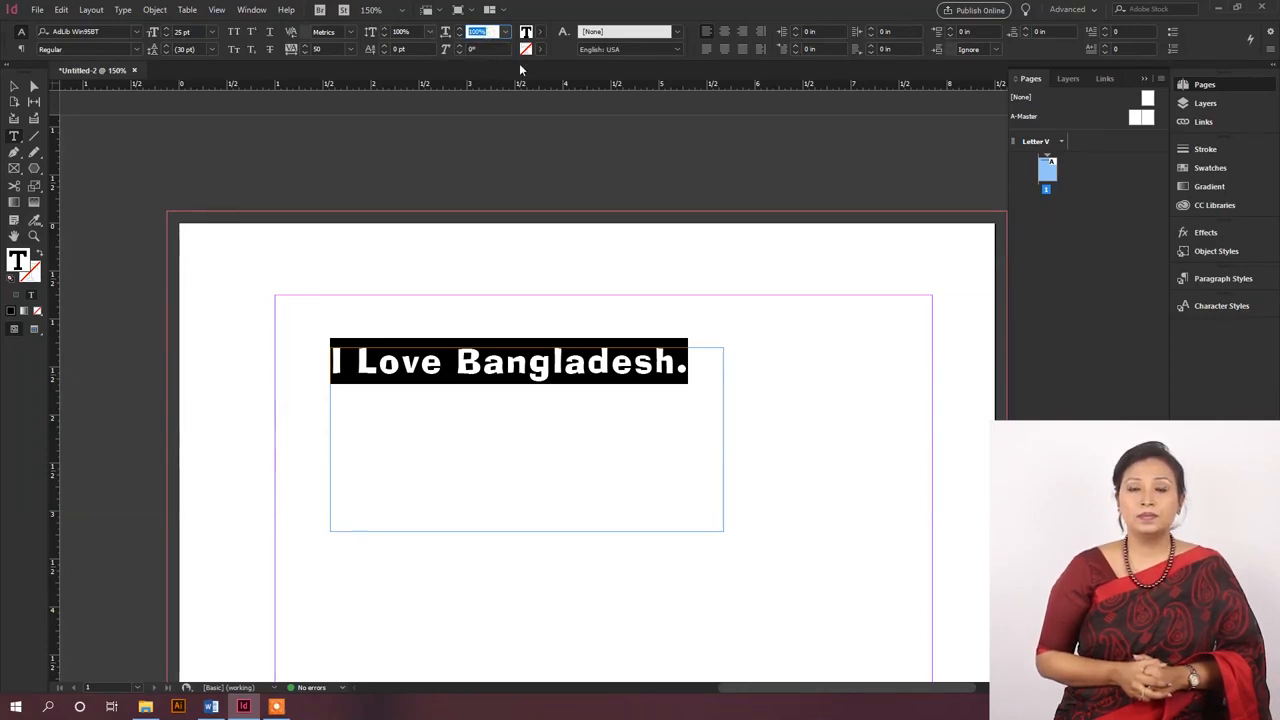
{"action": "type", "text": "90"}
{"action": "key", "text": "Return"}
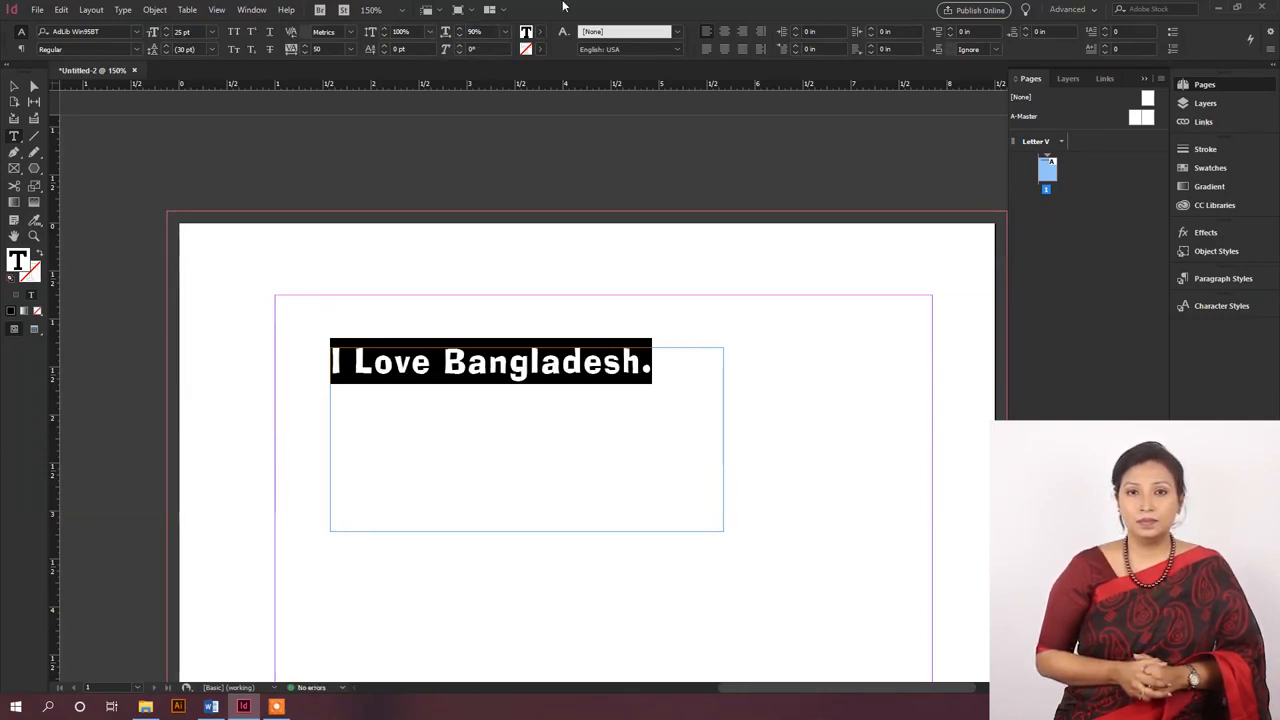
{"action": "left_click_drag", "start_coordinate": [492, 32], "coordinate": [394, 29]}
{"action": "type", "text": "150"}
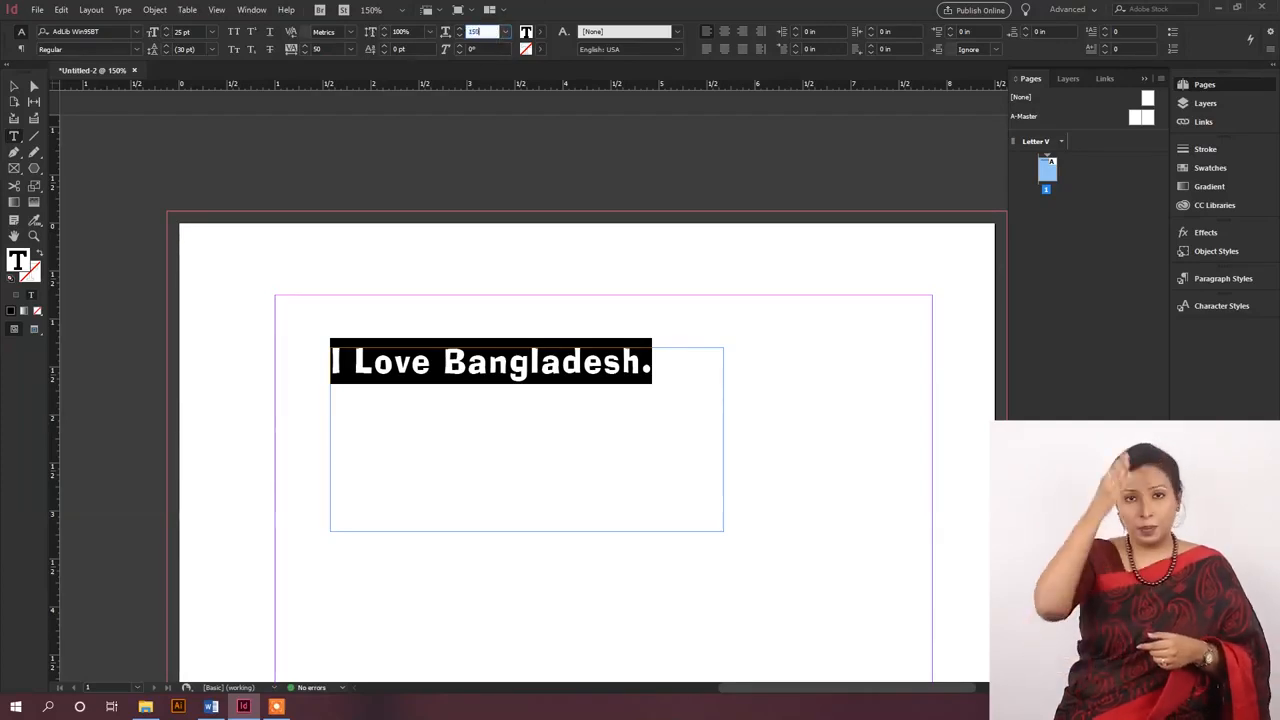
{"action": "key", "text": "Return"}
Step: Set the text's horizontal scale to 110% and finish editing the text
{"action": "left_click_drag", "start_coordinate": [500, 32], "coordinate": [470, 31]}
{"action": "type", "text": "110"}
{"action": "key", "text": "Return"}
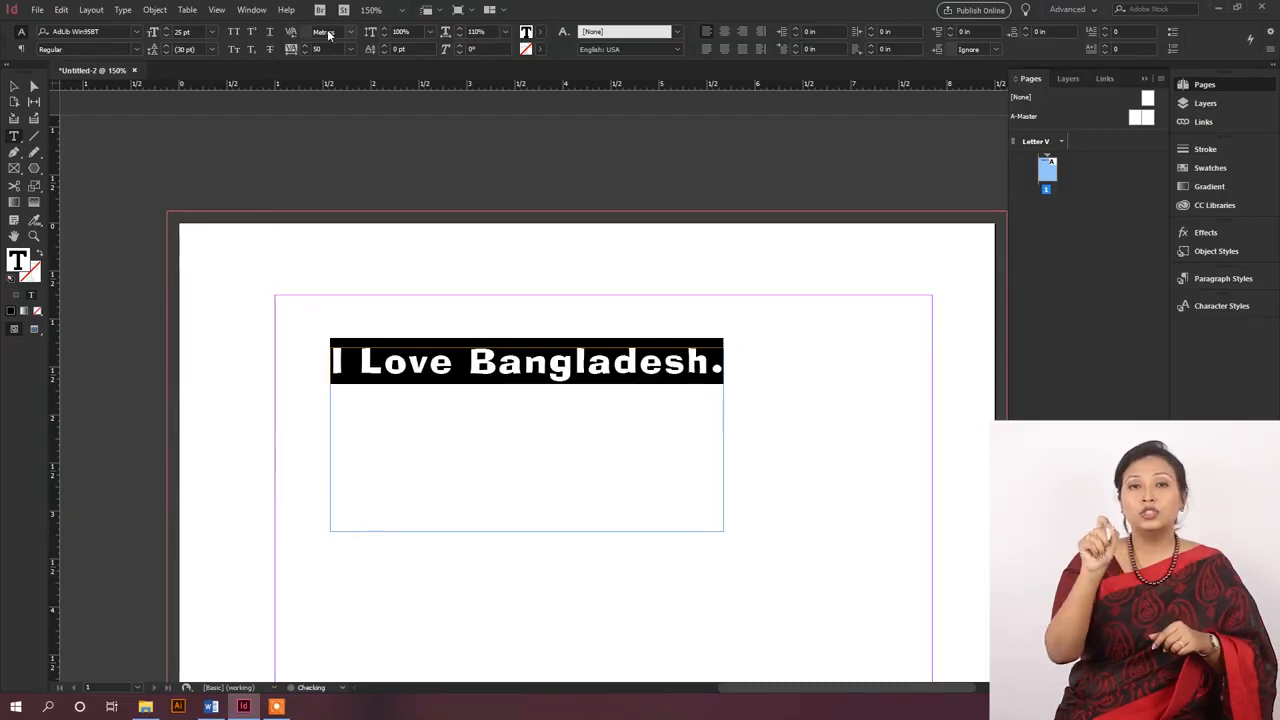
{"action": "left_click", "coordinate": [588, 362]}
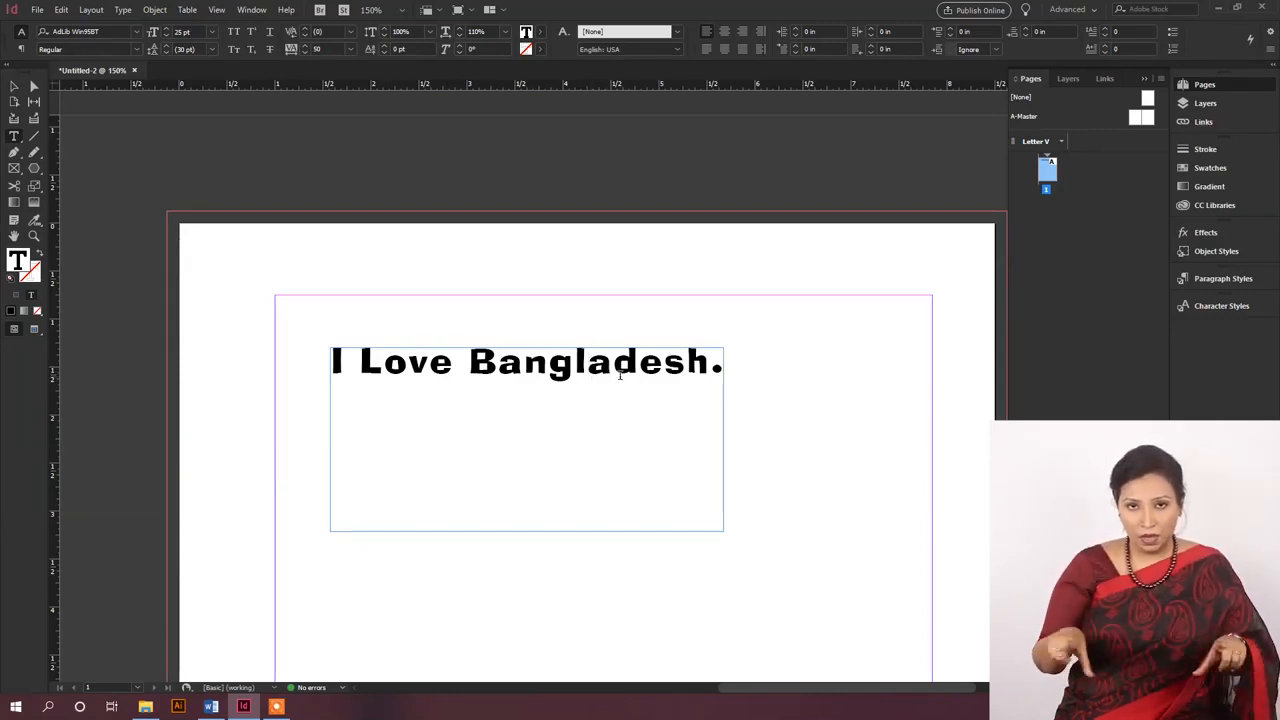
{"action": "key", "text": "Escape"}
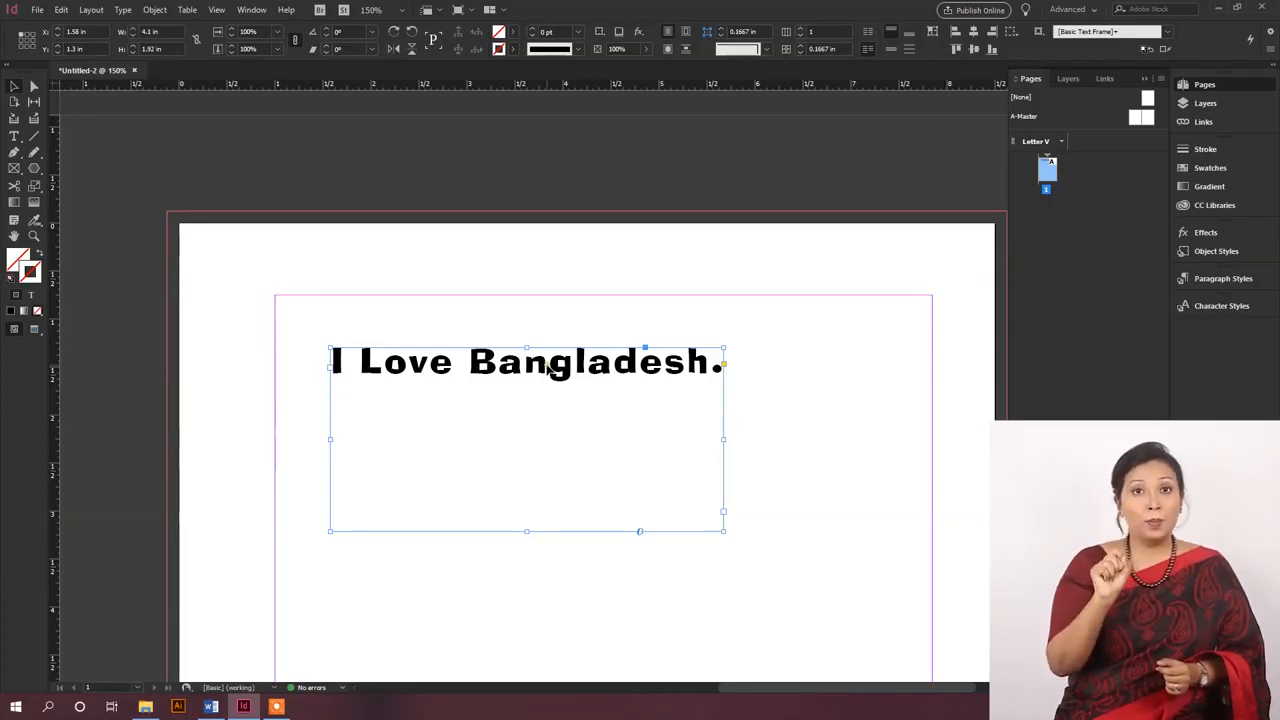
Step: Apply the cyan swatch C=100 M=0 Y=0 K=0 as the fill of all the text in the frame
{"action": "triple_click", "coordinate": [548, 370]}
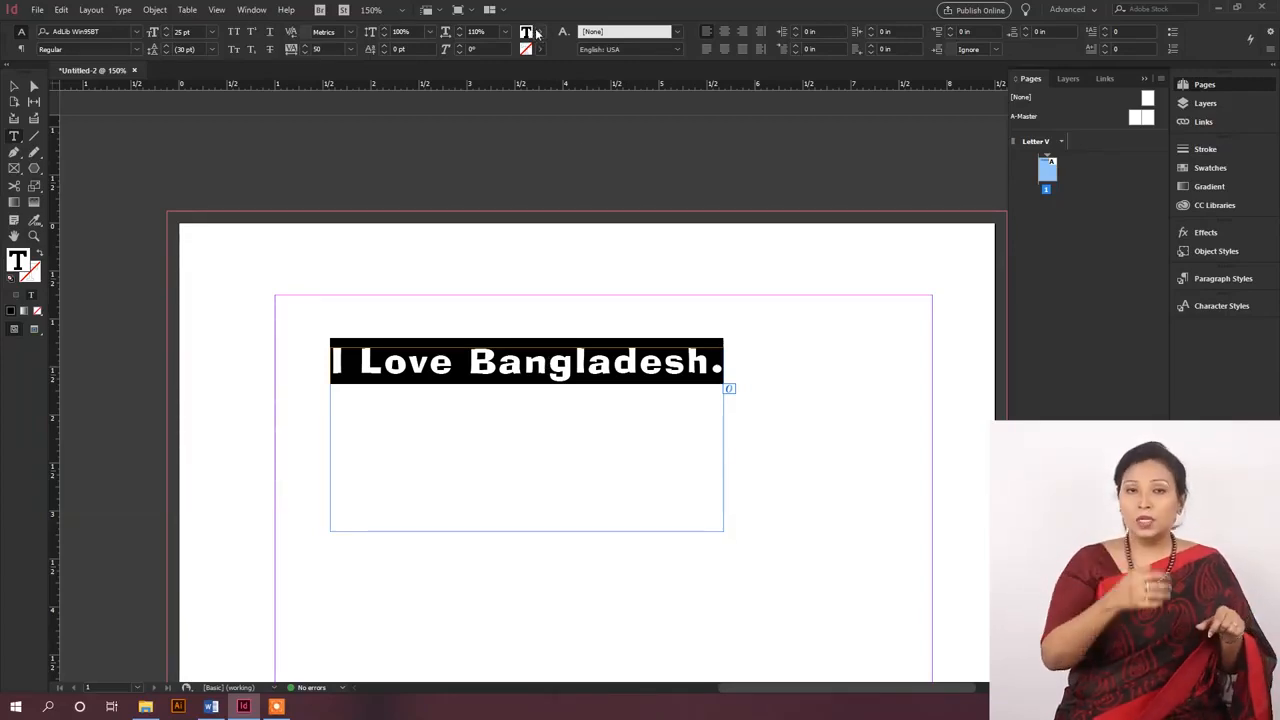
{"action": "left_click", "coordinate": [537, 33]}
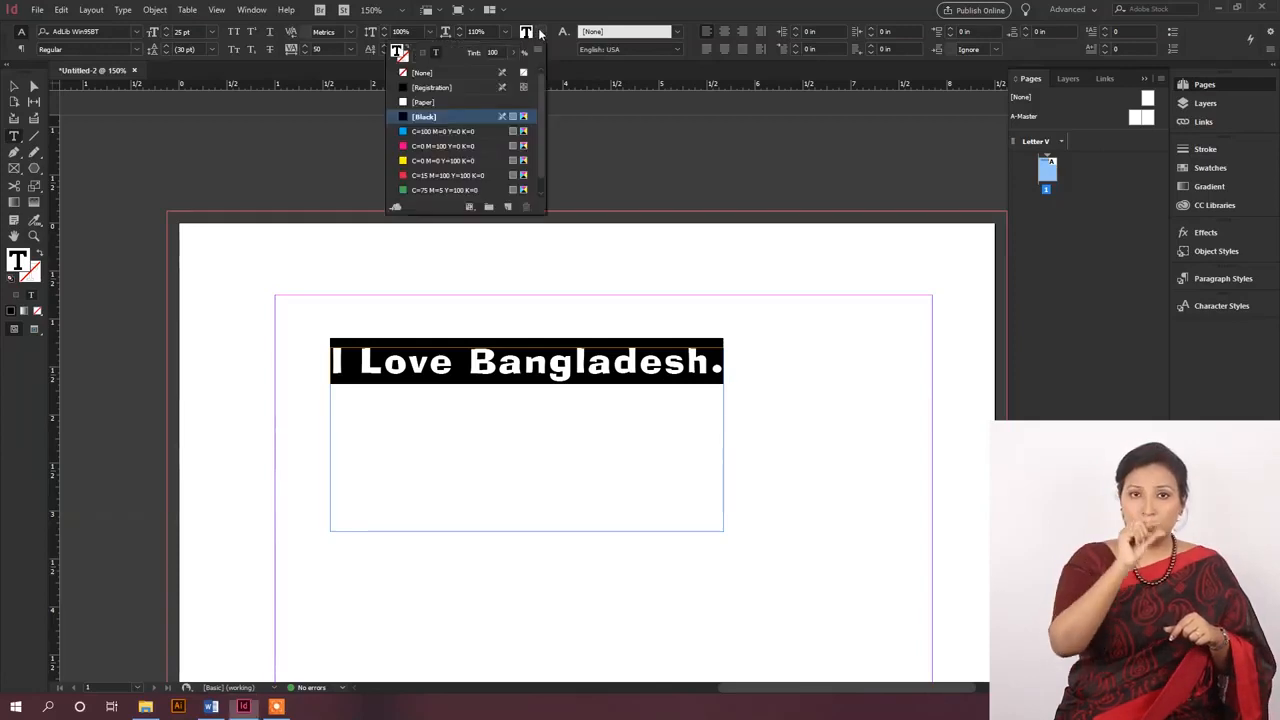
{"action": "left_click", "coordinate": [440, 131]}
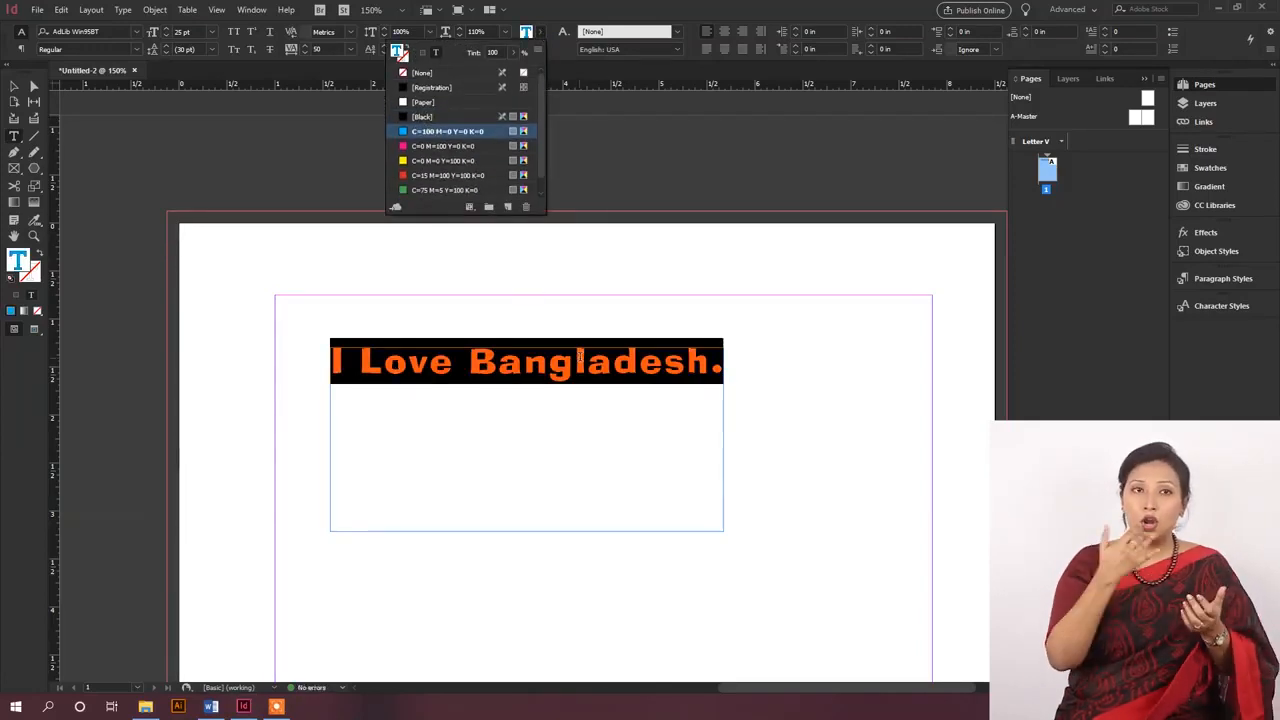
{"action": "left_click", "coordinate": [590, 365]}
{"action": "key", "text": "Escape"}
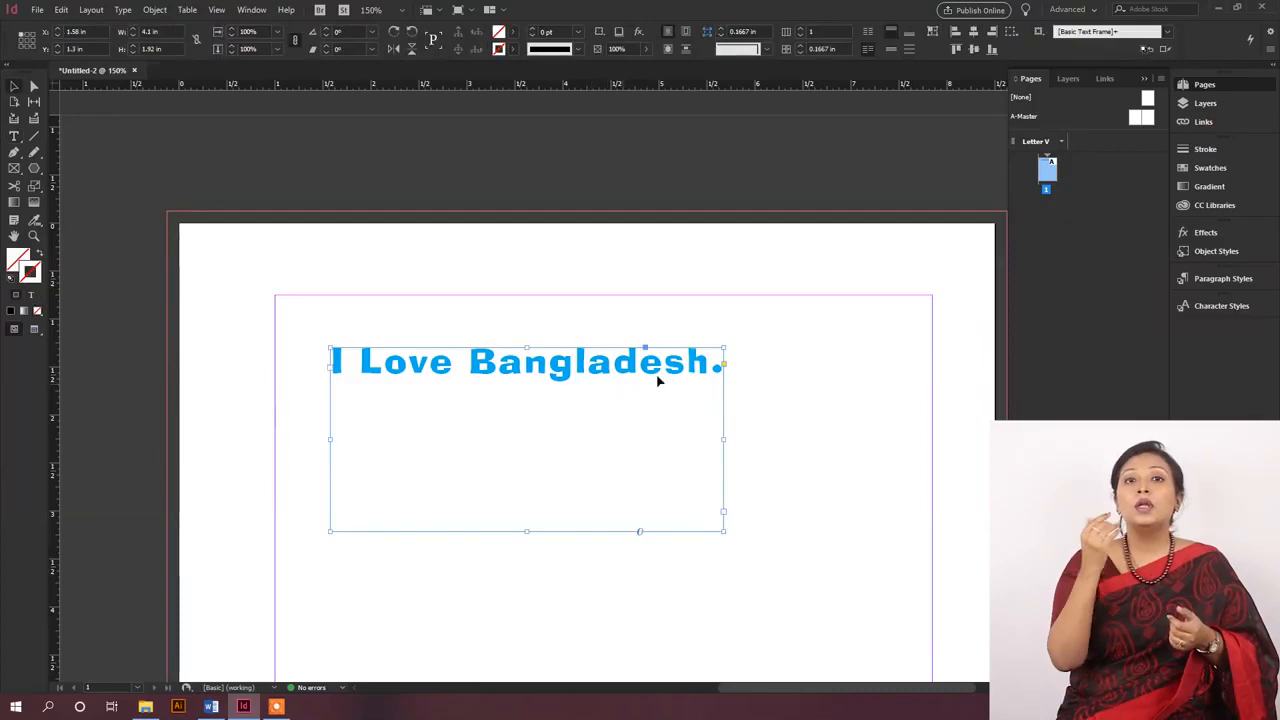
Step: Fill the text frame itself with the magenta swatch C=0 M=100 Y=0 K=0
{"action": "left_click", "coordinate": [434, 229]}
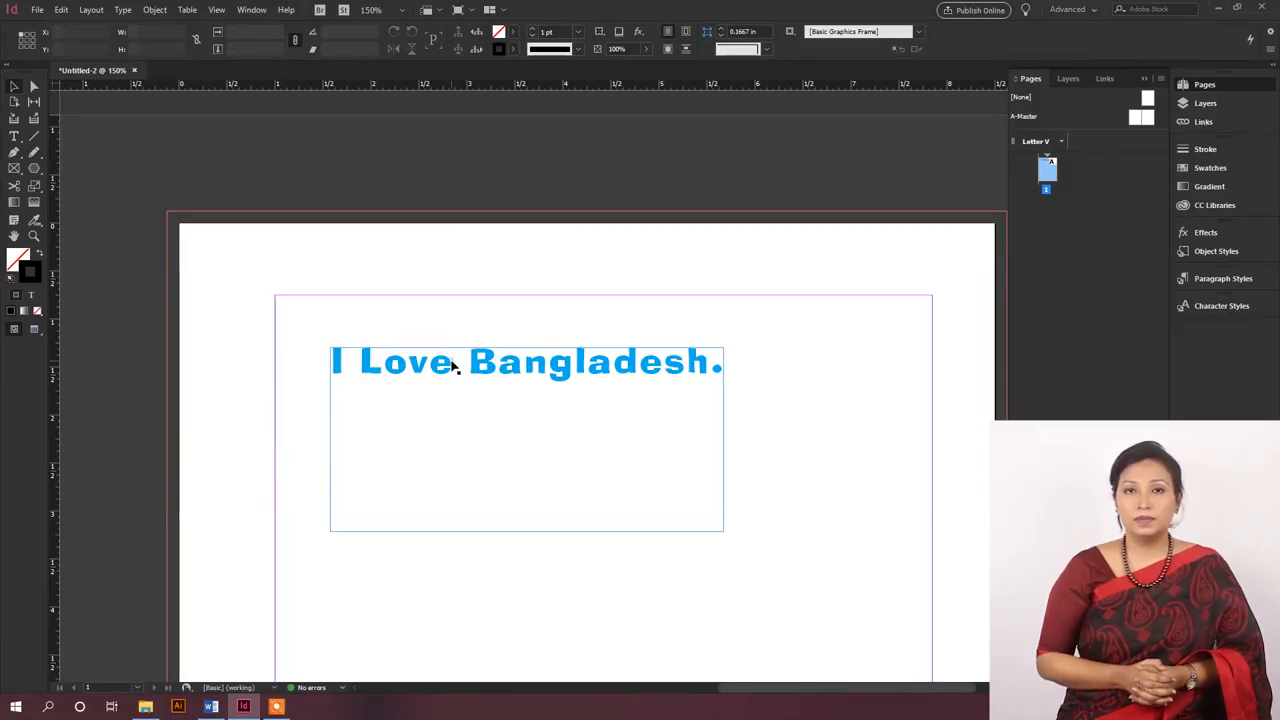
{"action": "left_click", "coordinate": [457, 364]}
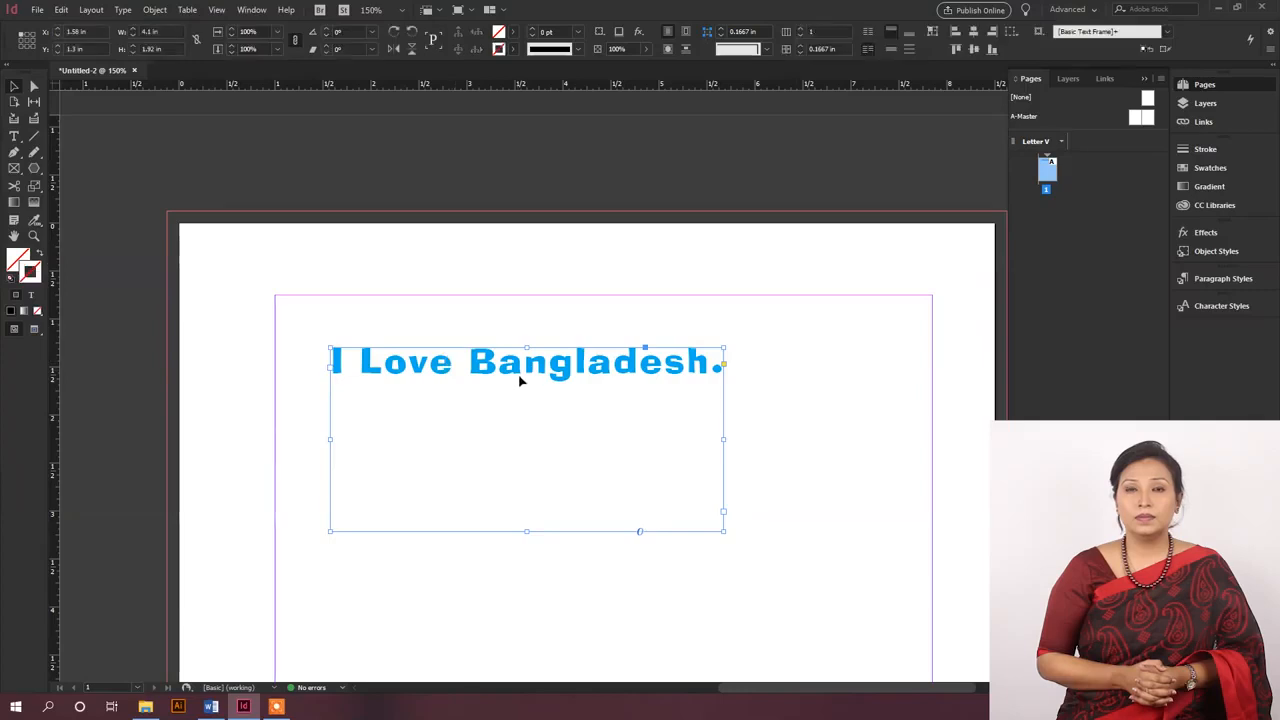
{"action": "left_click", "coordinate": [510, 33]}
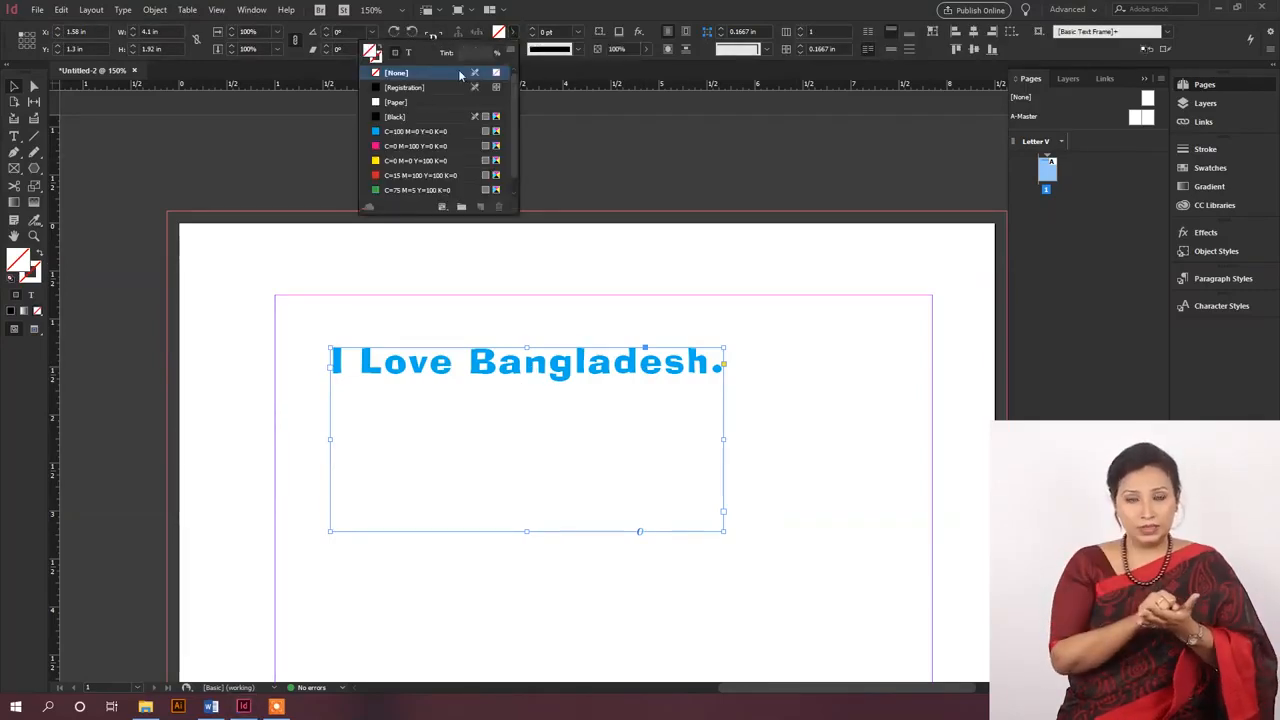
{"action": "left_click", "coordinate": [397, 147]}
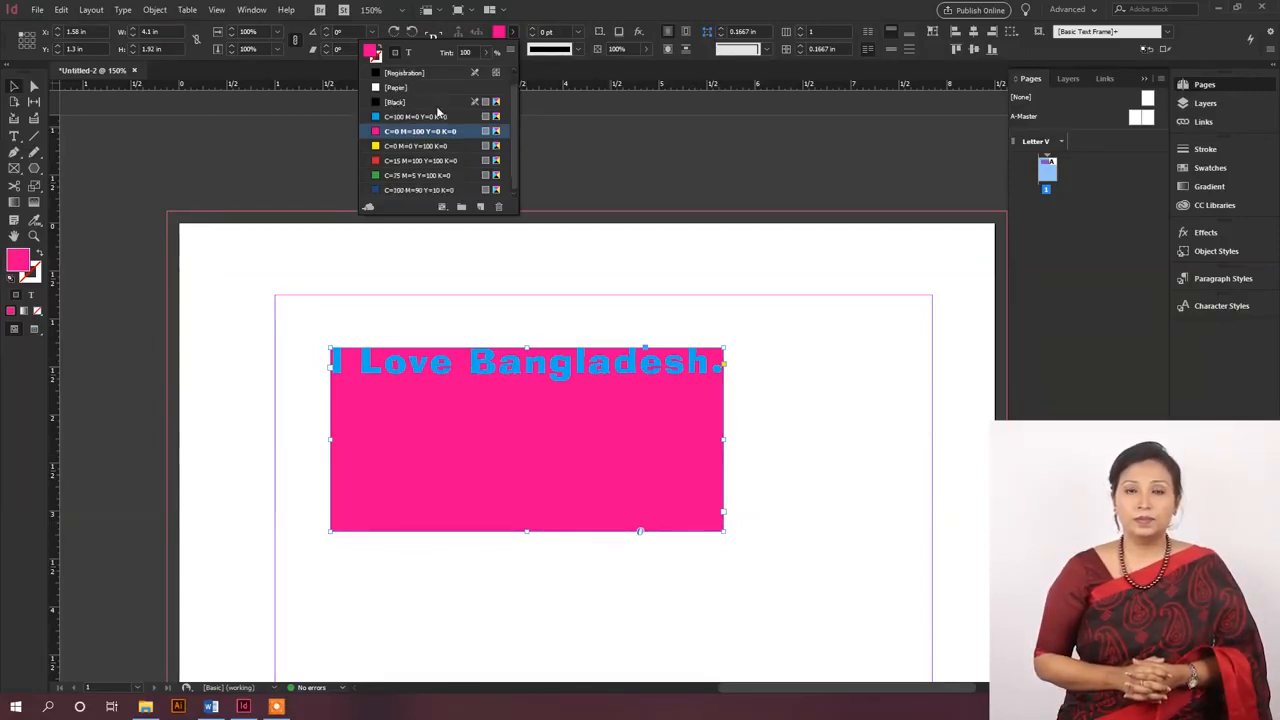
Step: Remove the magenta background from the text frame by setting its fill to [None]
{"action": "scroll", "coordinate": [399, 75], "scroll_direction": "down", "scroll_amount": 1}
{"action": "scroll", "coordinate": [399, 75], "scroll_direction": "down", "scroll_amount": 1}
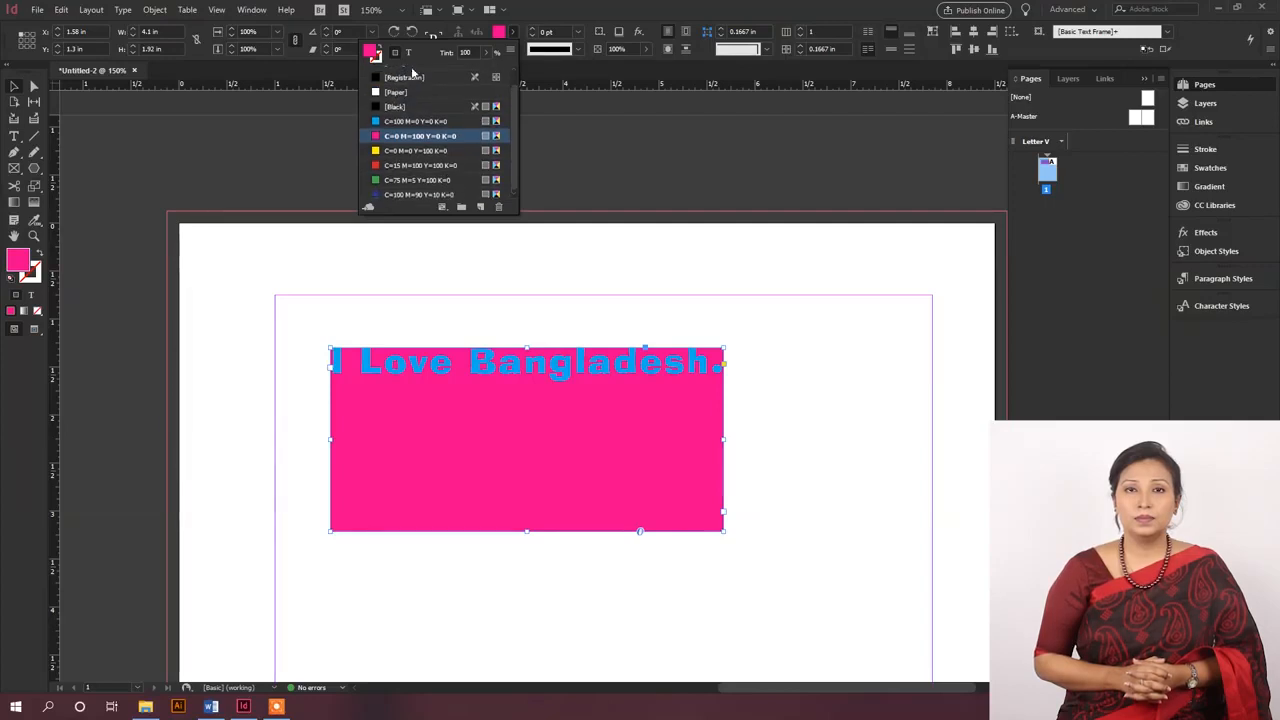
{"action": "scroll", "coordinate": [402, 90], "scroll_direction": "up", "scroll_amount": 1}
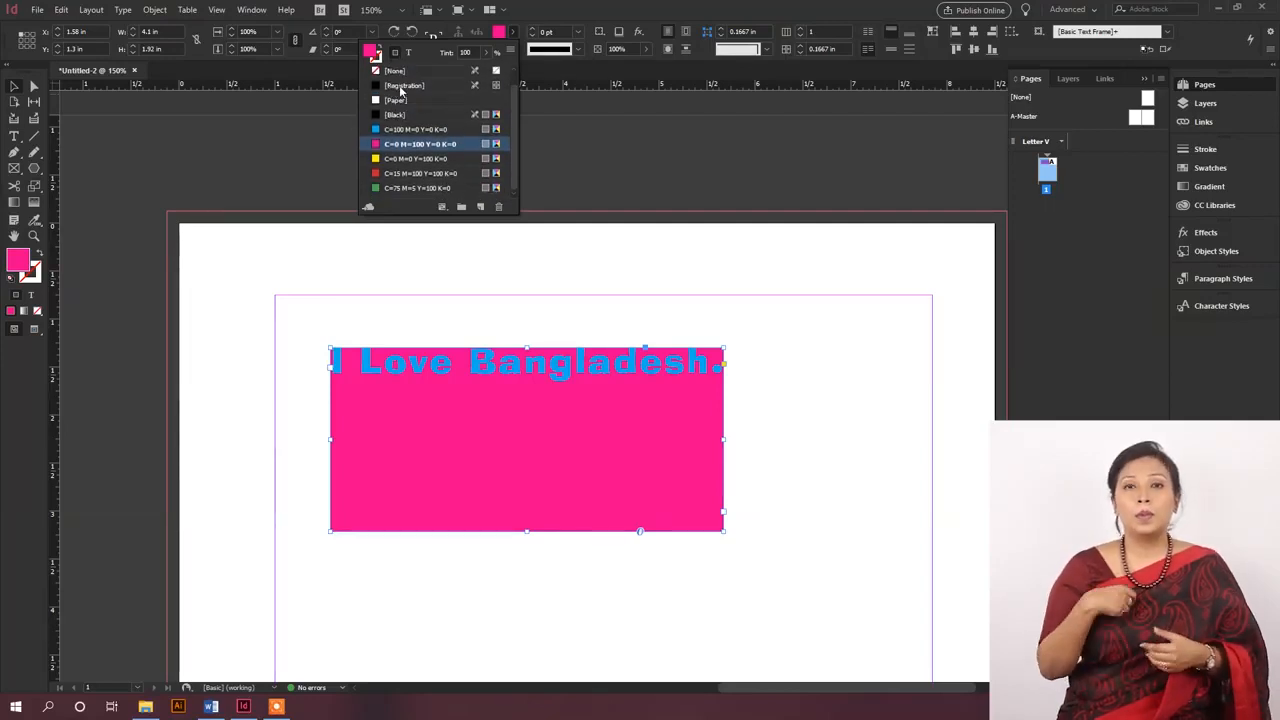
{"action": "scroll", "coordinate": [400, 85], "scroll_direction": "down", "scroll_amount": 1}
{"action": "scroll", "coordinate": [400, 95], "scroll_direction": "up", "scroll_amount": 1}
{"action": "scroll", "coordinate": [400, 62], "scroll_direction": "down", "scroll_amount": 1}
{"action": "scroll", "coordinate": [398, 65], "scroll_direction": "up", "scroll_amount": 1}
{"action": "left_click", "coordinate": [397, 73]}
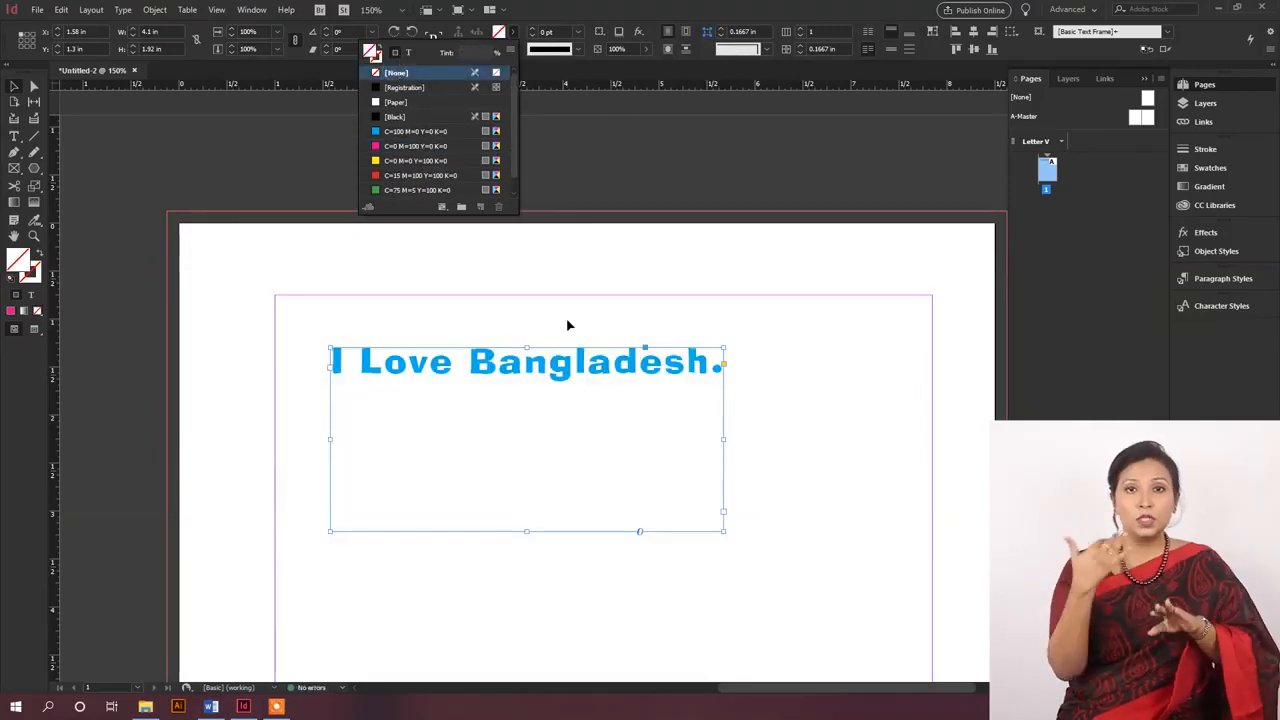
{"action": "triple_click", "coordinate": [551, 370]}
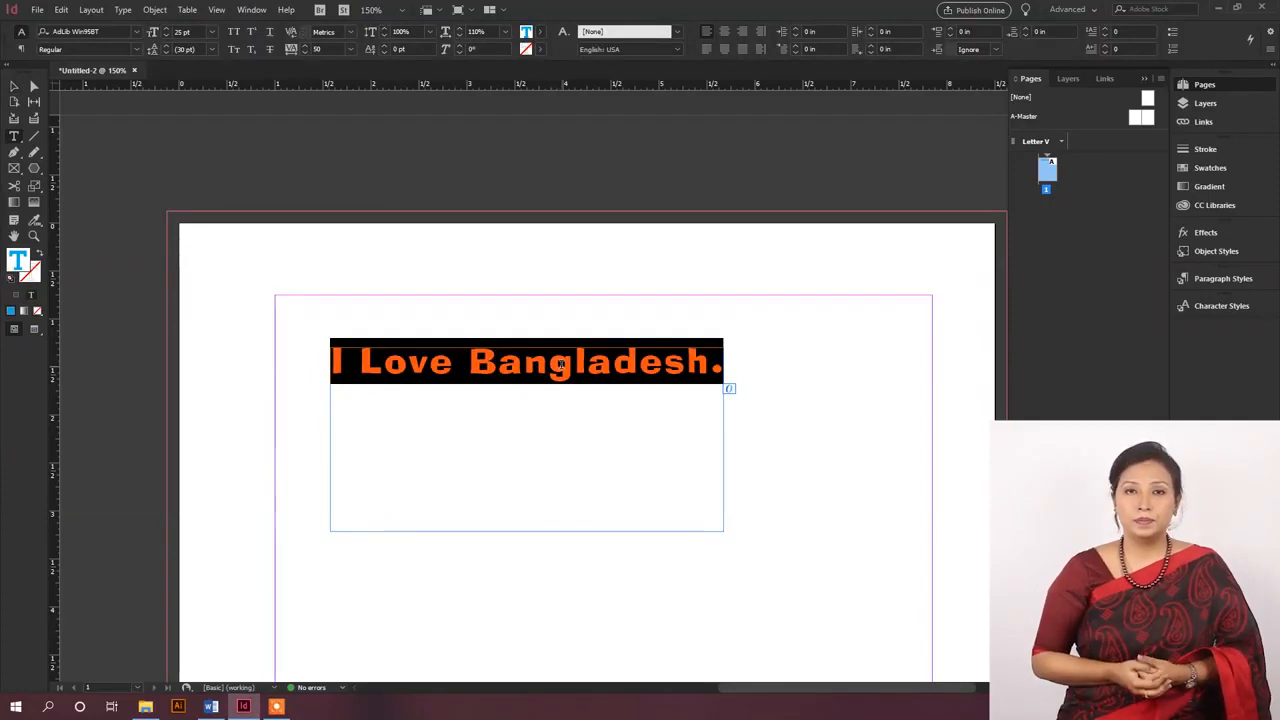
{"action": "left_click", "coordinate": [484, 366]}
{"action": "triple_click", "coordinate": [484, 366]}
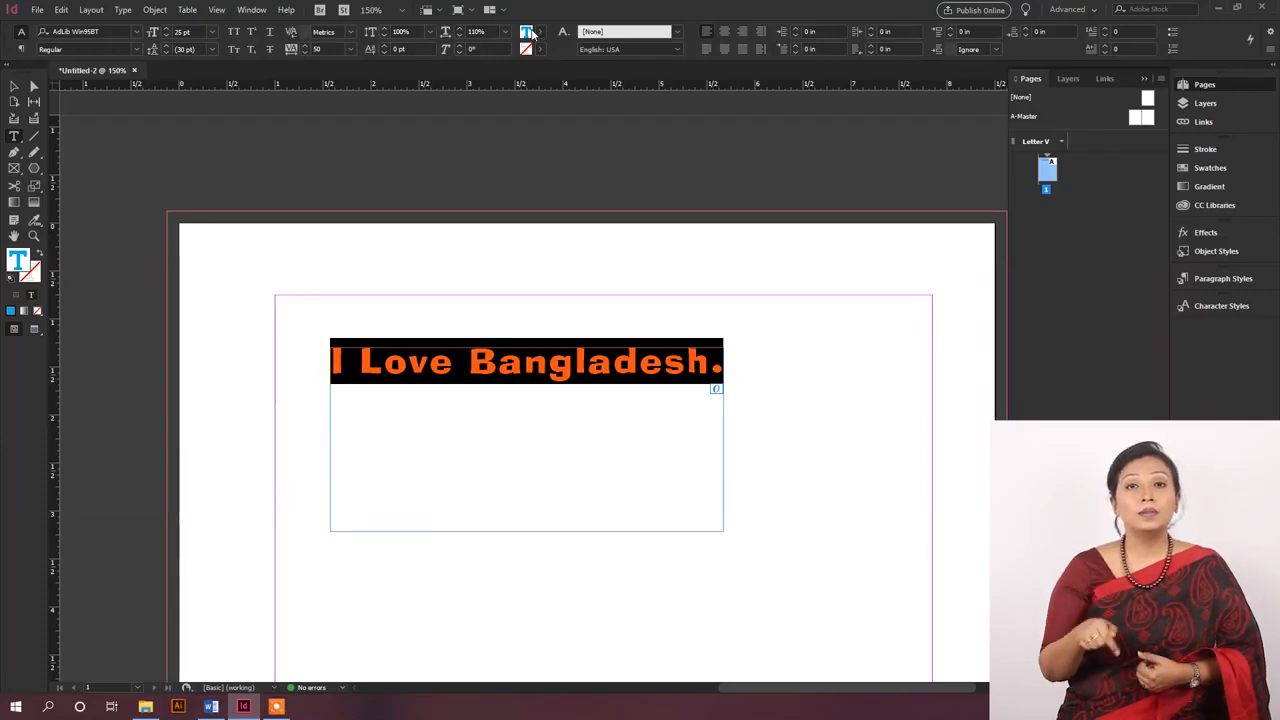
{"action": "left_click", "coordinate": [594, 365]}
{"action": "key", "text": "Escape"}
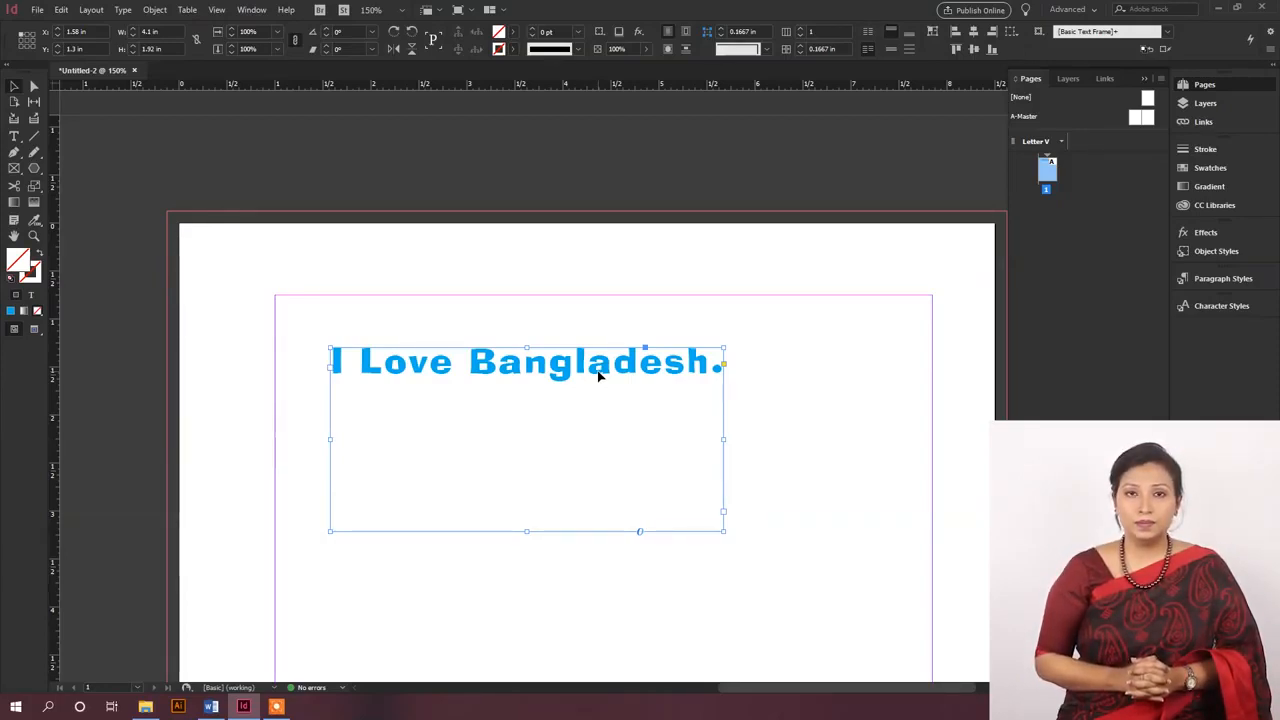
Step: Shorten the "I Love Bangladesh." text frame from its bottom edge and move it up to the top edge of the page
{"action": "left_click_drag", "start_coordinate": [528, 529], "coordinate": [528, 423]}
{"action": "left_click", "coordinate": [815, 377]}
{"action": "left_click_drag", "start_coordinate": [663, 371], "coordinate": [657, 246]}
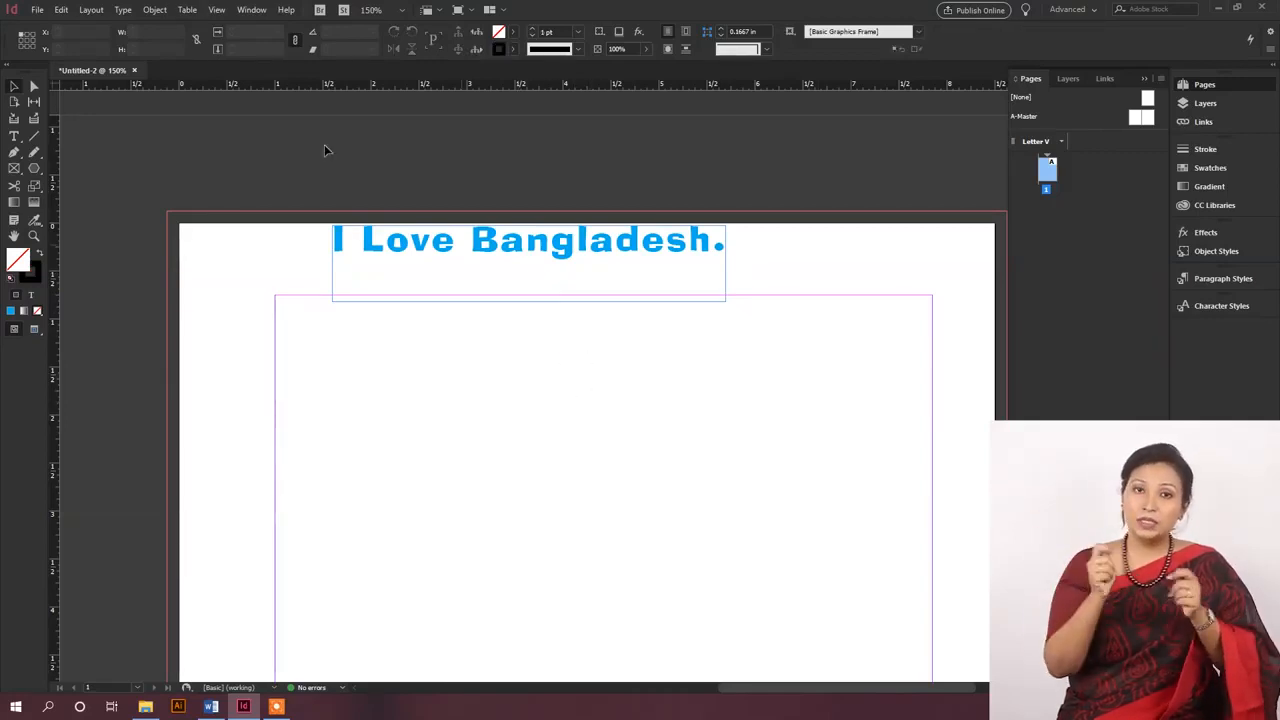
Step: Place InDesign Import.docx from the Desktop's Class-2 folder in a margin-to-margin frame about 6.85 by 2.69 in below the heading
{"action": "left_click", "coordinate": [37, 10]}
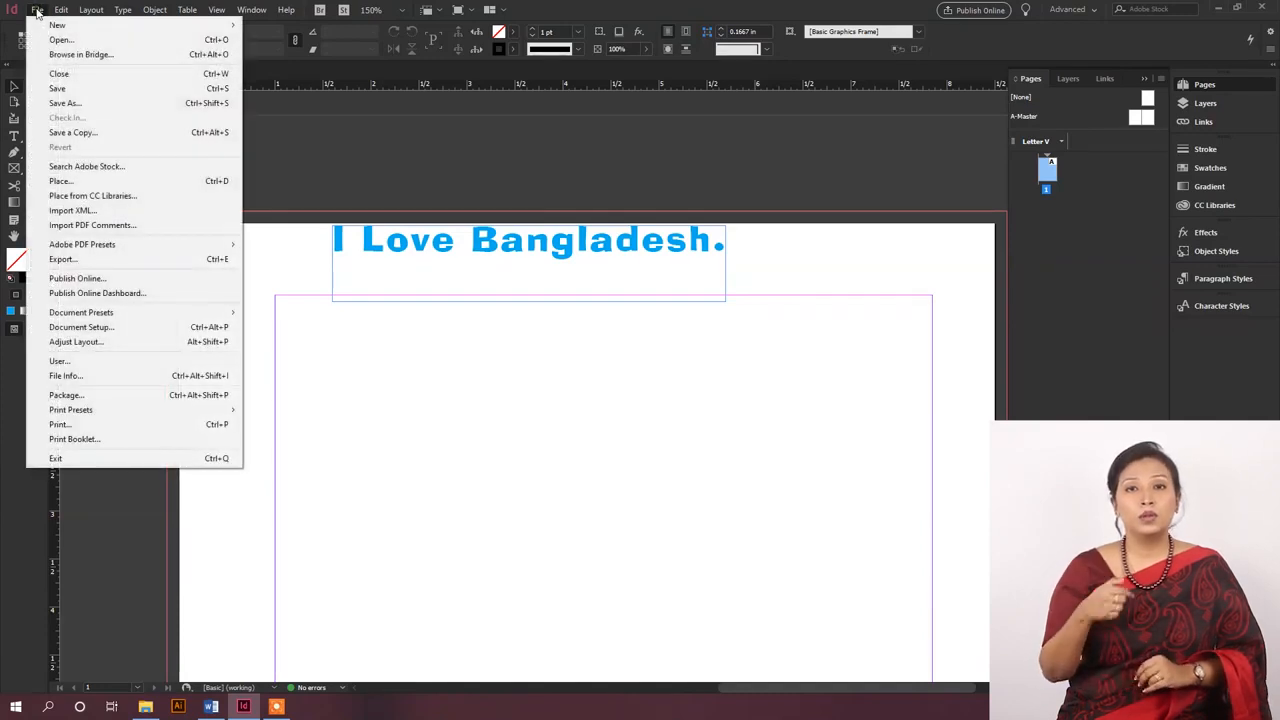
{"action": "left_click", "coordinate": [77, 183]}
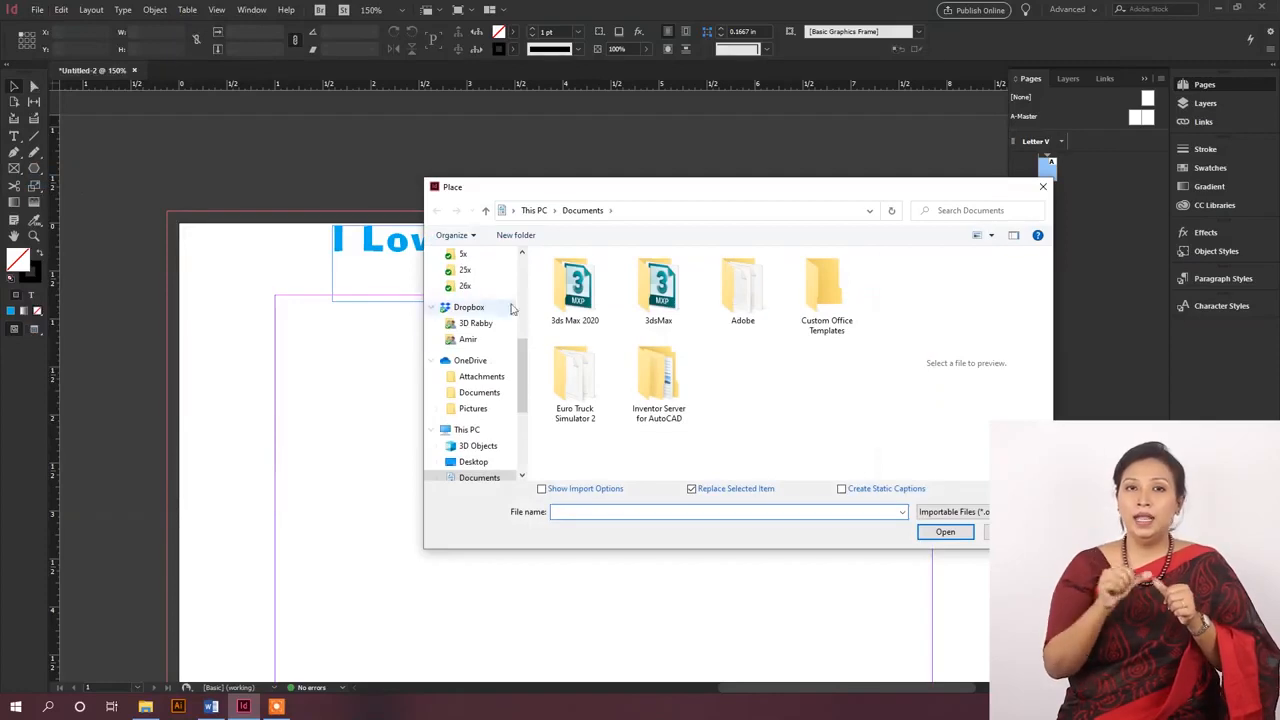
{"action": "scroll", "coordinate": [475, 420], "scroll_direction": "up", "scroll_amount": 3}
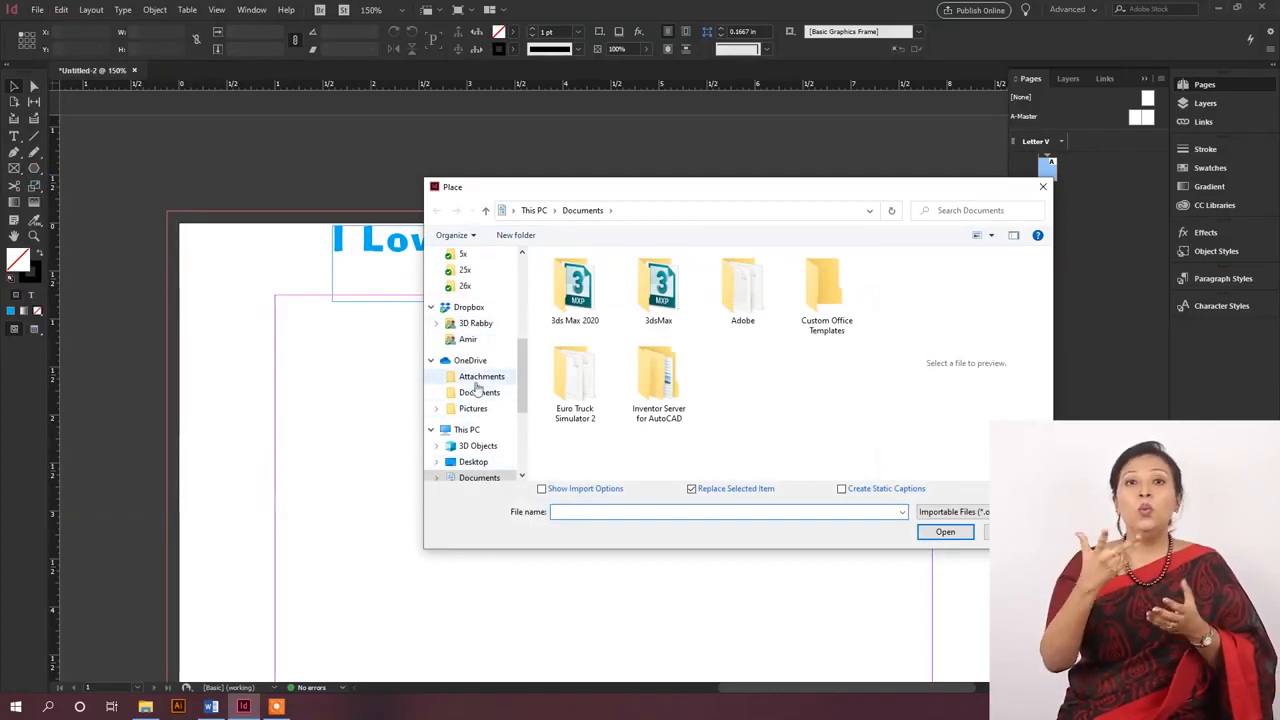
{"action": "scroll", "coordinate": [477, 400], "scroll_direction": "down", "scroll_amount": 5}
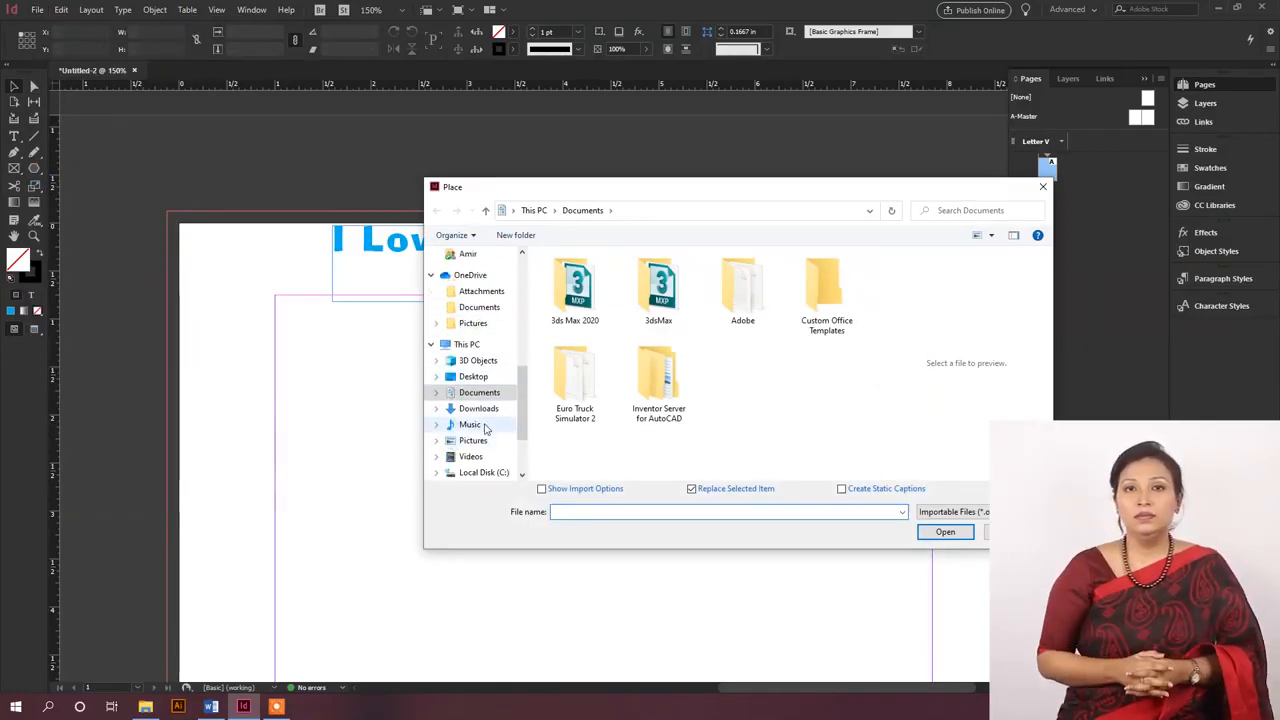
{"action": "left_click", "coordinate": [476, 376]}
{"action": "double_click", "coordinate": [568, 316]}
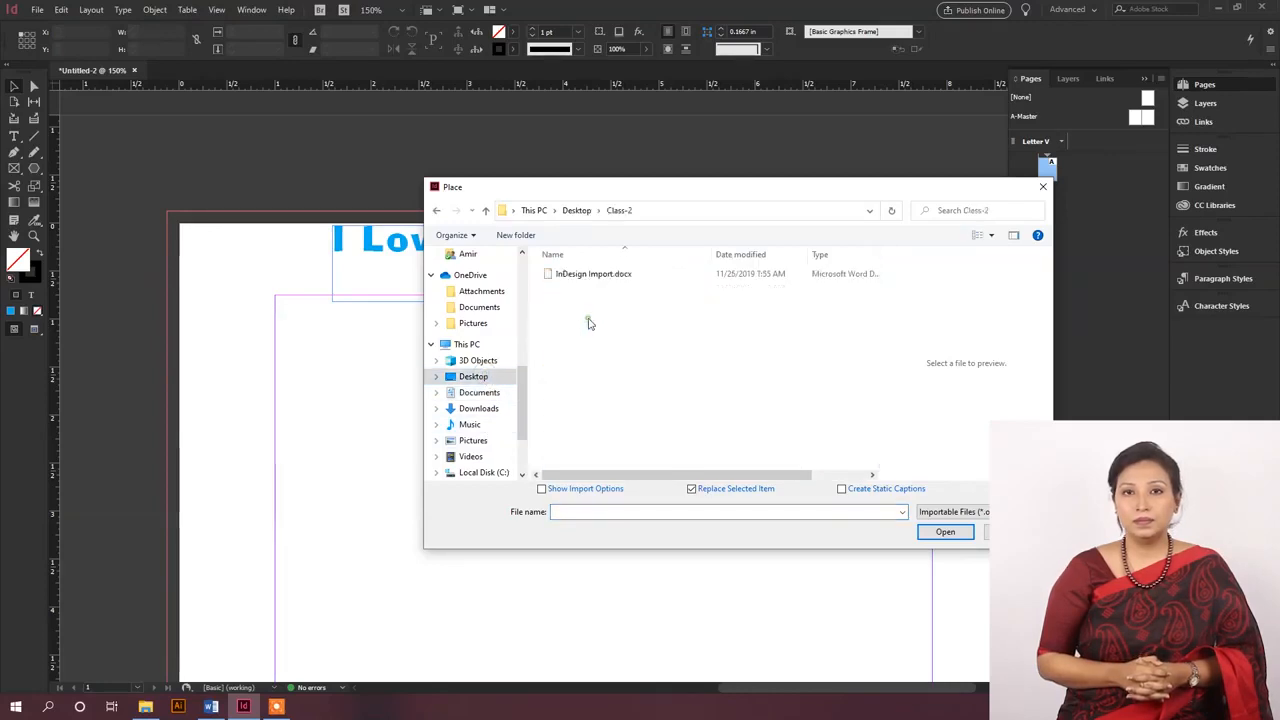
{"action": "left_click", "coordinate": [603, 281]}
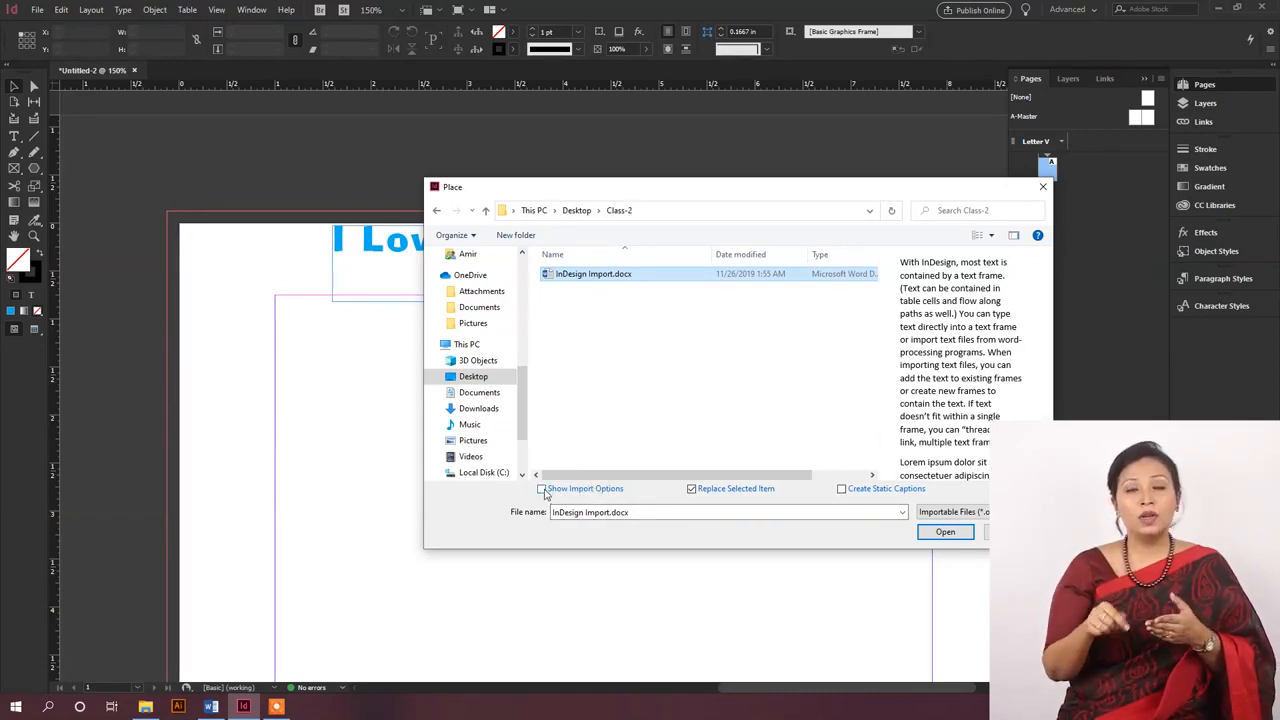
{"action": "left_click", "coordinate": [542, 489]}
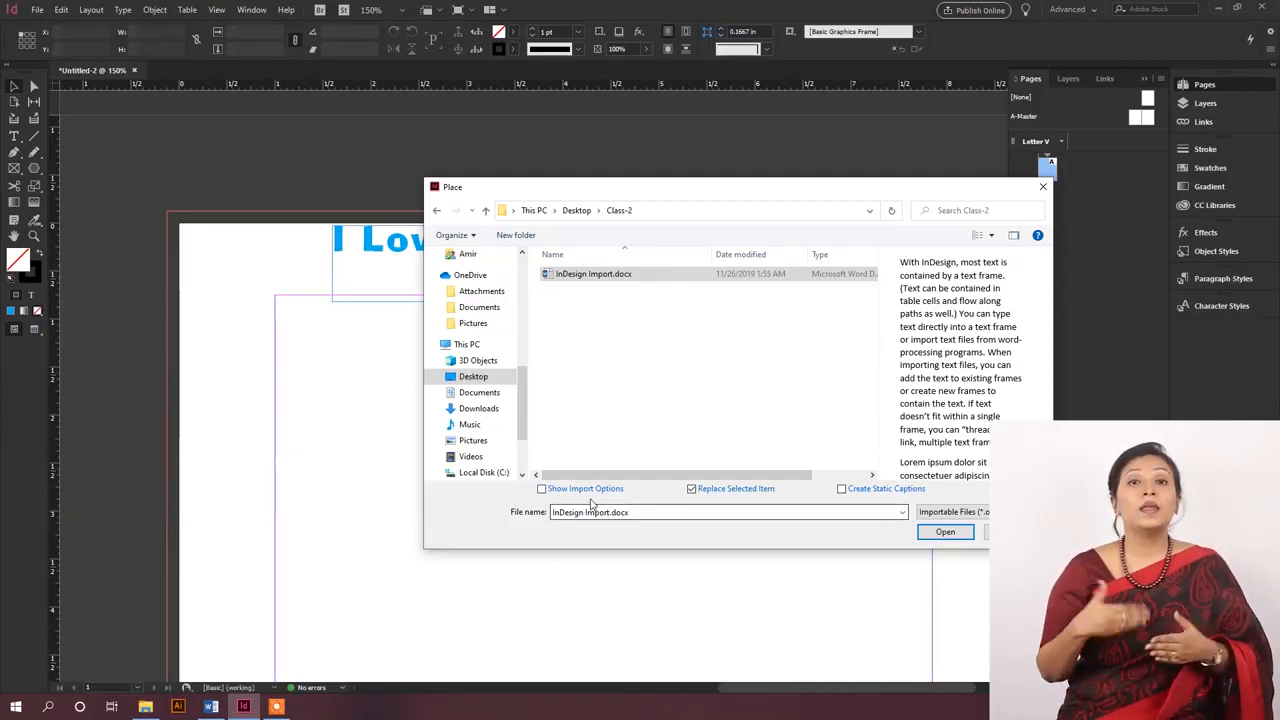
{"action": "left_click", "coordinate": [944, 532]}
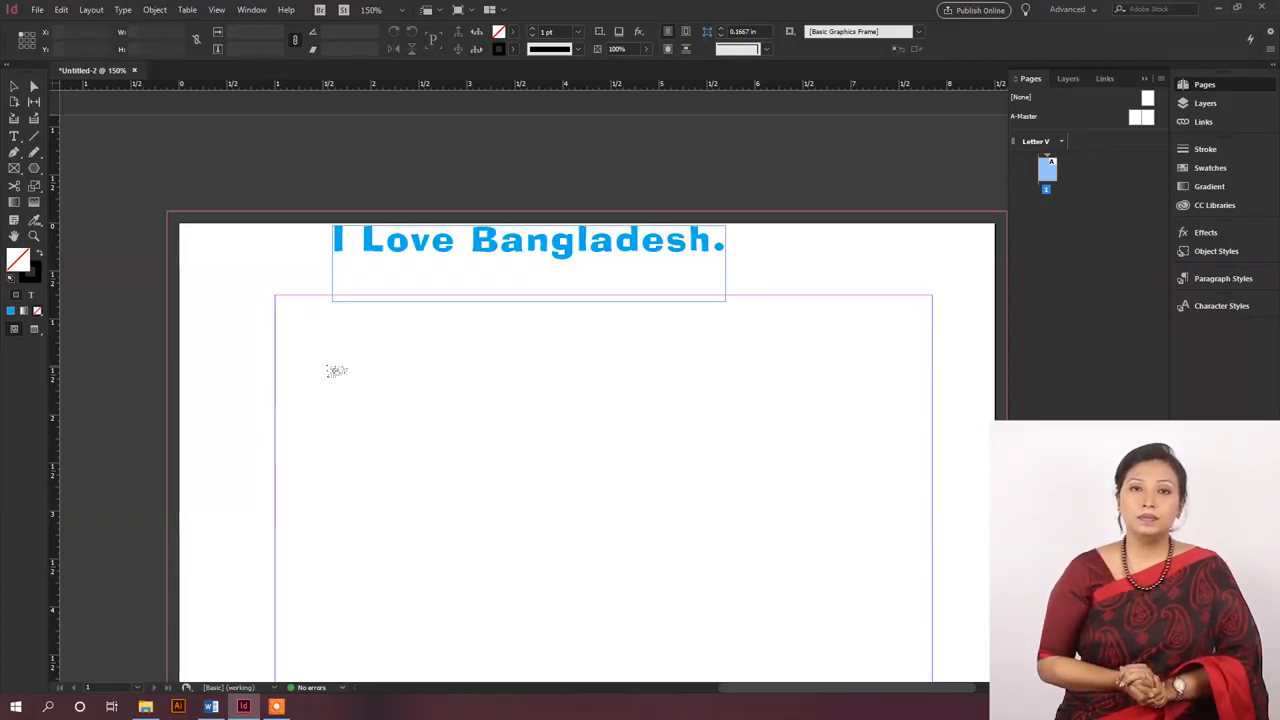
{"action": "scroll", "coordinate": [300, 345], "scroll_direction": "down", "scroll_amount": 1}
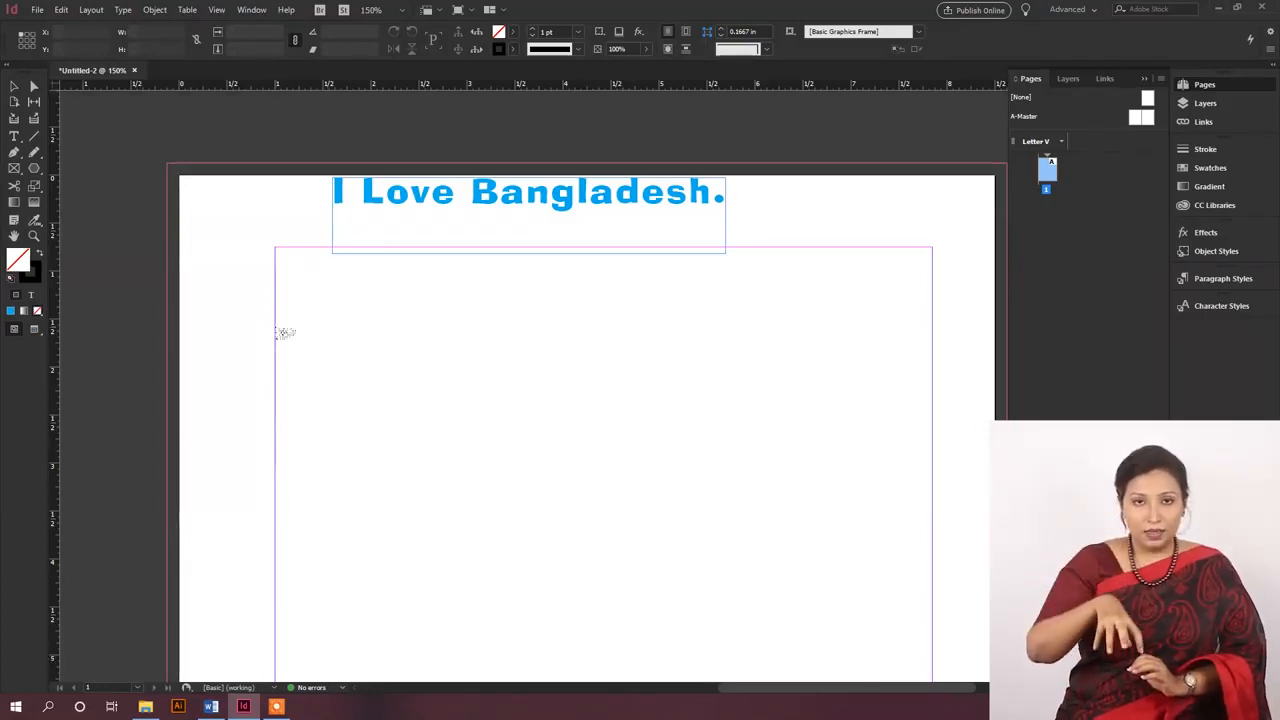
{"action": "left_click_drag", "start_coordinate": [276, 326], "coordinate": [932, 584]}
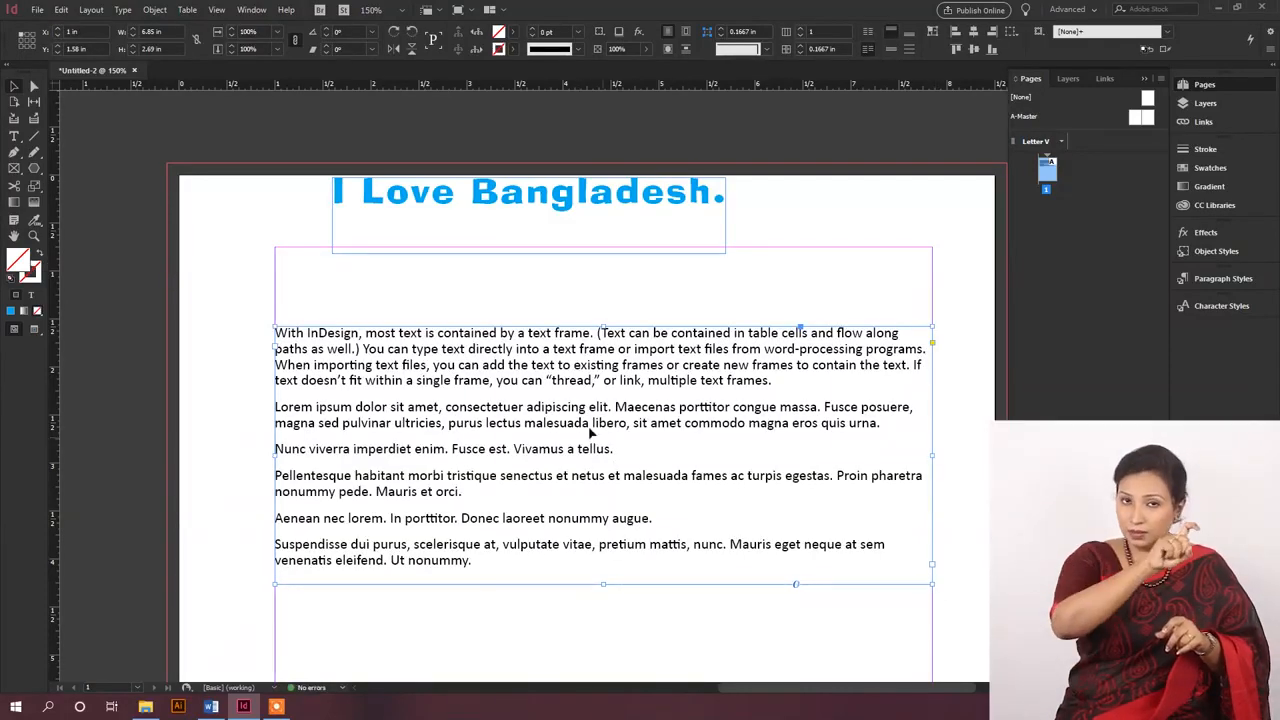
Step: Check how words, lines and paragraphs can be selected in the placed text, and deselect the frame
{"action": "triple_click", "coordinate": [553, 417]}
{"action": "left_click", "coordinate": [626, 412]}
{"action": "left_click_drag", "start_coordinate": [668, 425], "coordinate": [279, 363]}
{"action": "left_click", "coordinate": [523, 362]}
{"action": "triple_click", "coordinate": [523, 362]}
{"action": "double_click", "coordinate": [524, 362]}
{"action": "triple_click", "coordinate": [520, 364]}
{"action": "double_click", "coordinate": [526, 349]}
{"action": "triple_click", "coordinate": [526, 349]}
{"action": "left_click", "coordinate": [530, 350]}
{"action": "key", "text": "Escape"}
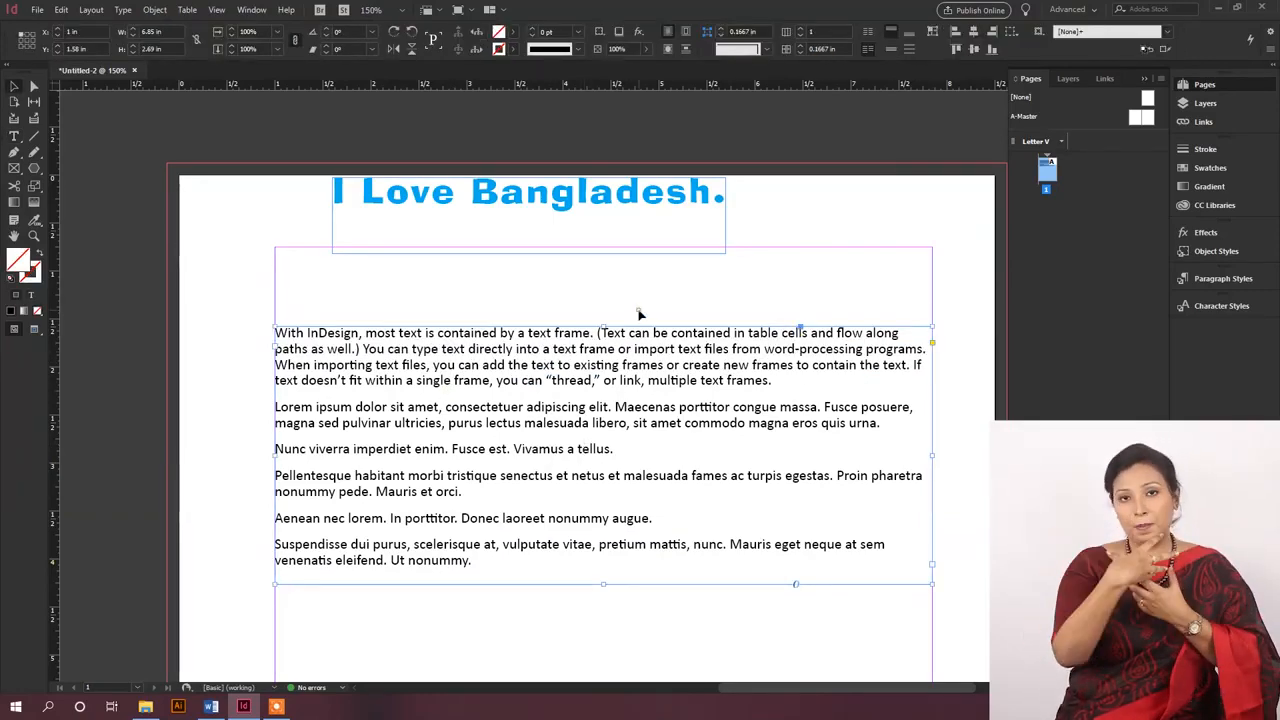
{"action": "left_click", "coordinate": [640, 315]}
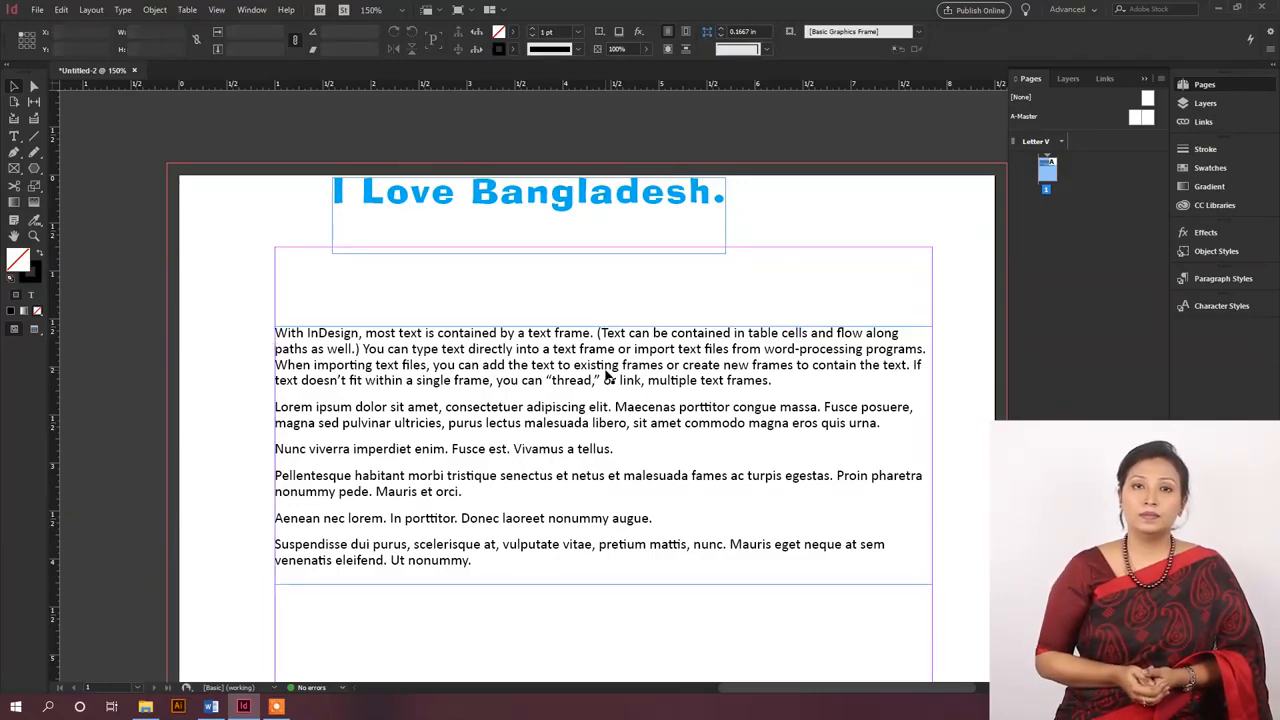
Step: Delete the full-width text frame with the imported text
{"action": "scroll", "coordinate": [406, 423], "scroll_direction": "down", "scroll_amount": 3}
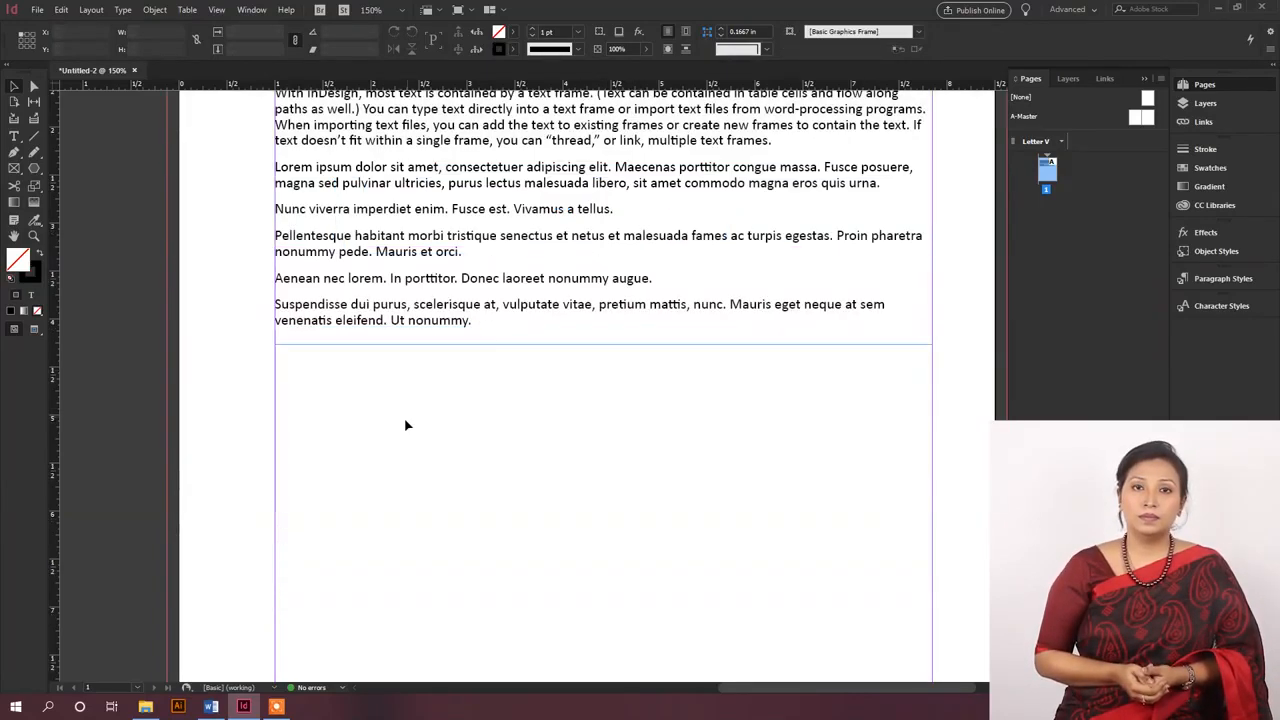
{"action": "left_click", "coordinate": [343, 216]}
{"action": "key", "text": "Delete"}
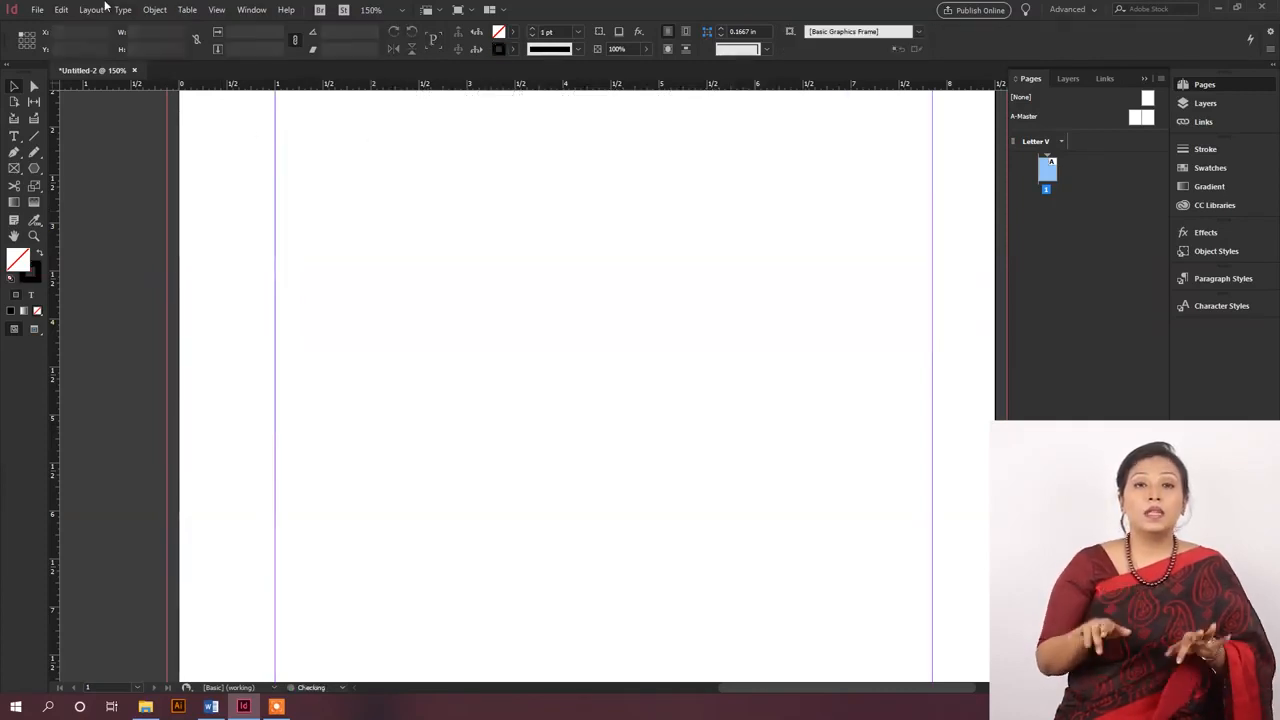
Step: Place InDesign Import.docx in a narrow frame about 2.95 by 3.27 in, just inside the page's left margin
{"action": "key", "text": "ctrl+d"}
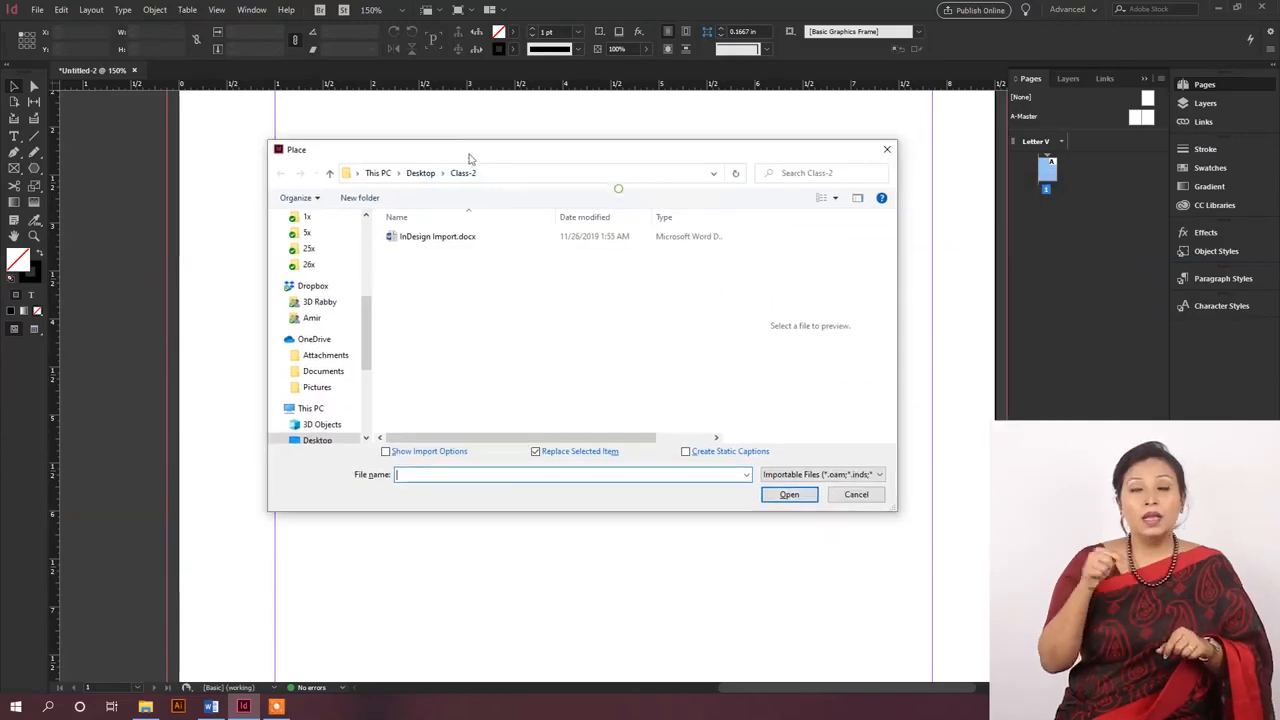
{"action": "left_click", "coordinate": [446, 240]}
{"action": "left_click", "coordinate": [792, 500]}
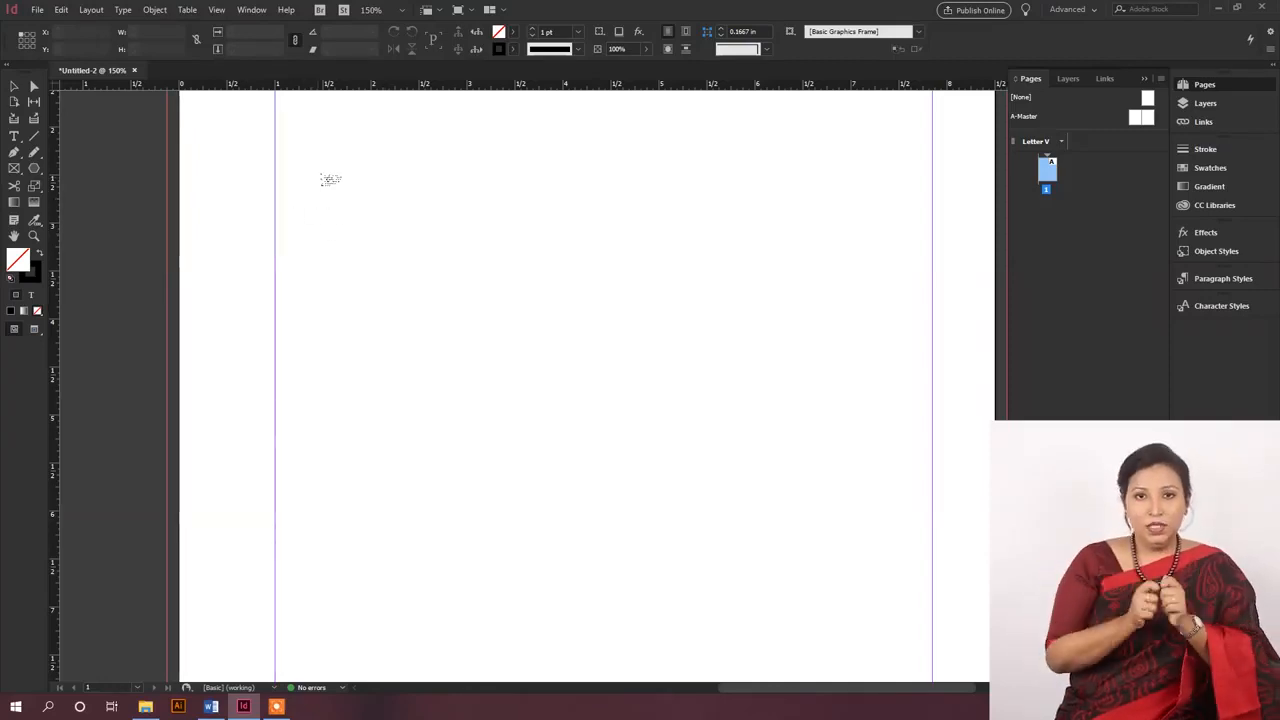
{"action": "left_click_drag", "start_coordinate": [308, 149], "coordinate": [592, 463]}
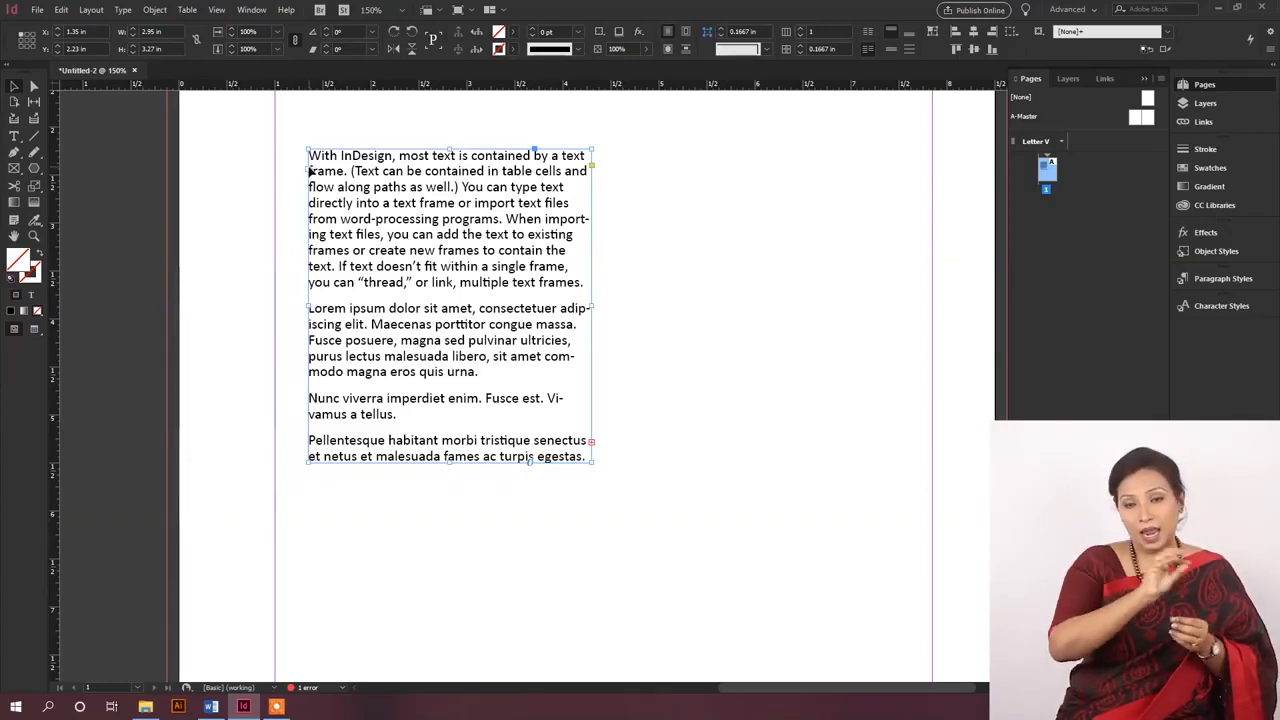
Step: Flow the narrow frame's overset text into an automatically sized frame and move that frame beside the first column
{"action": "left_click", "coordinate": [591, 441]}
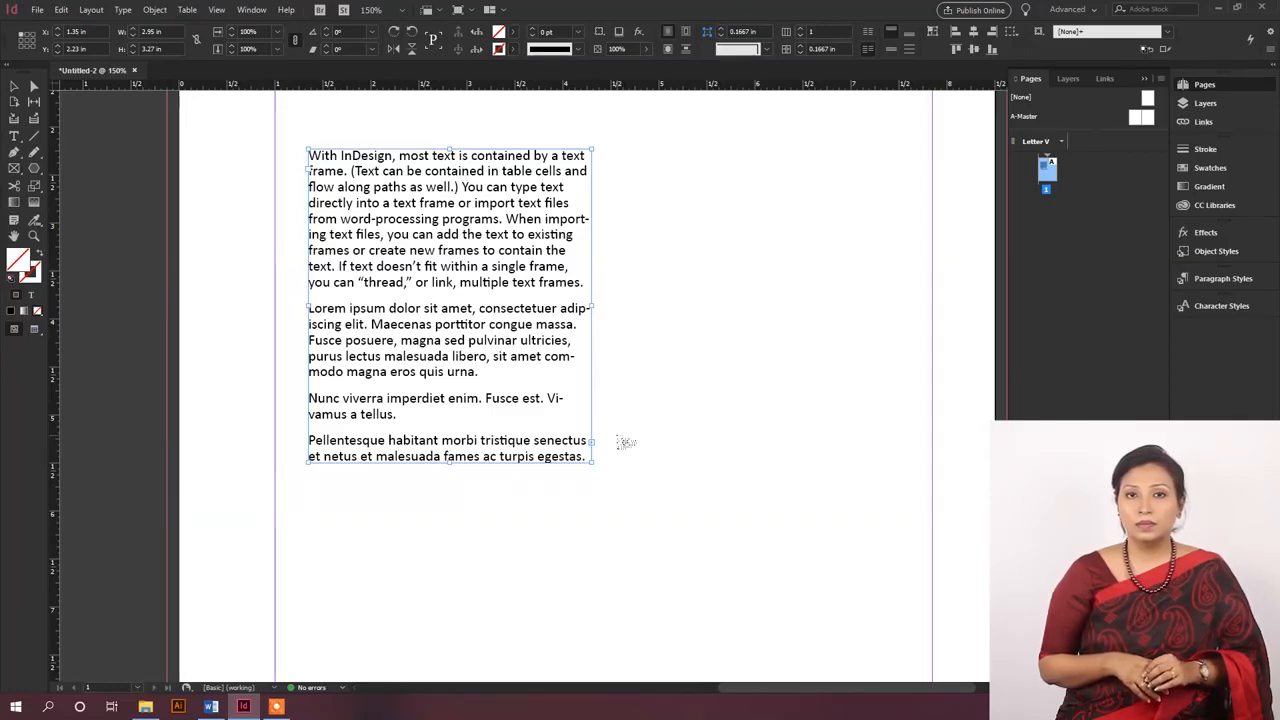
{"action": "left_click", "coordinate": [606, 150]}
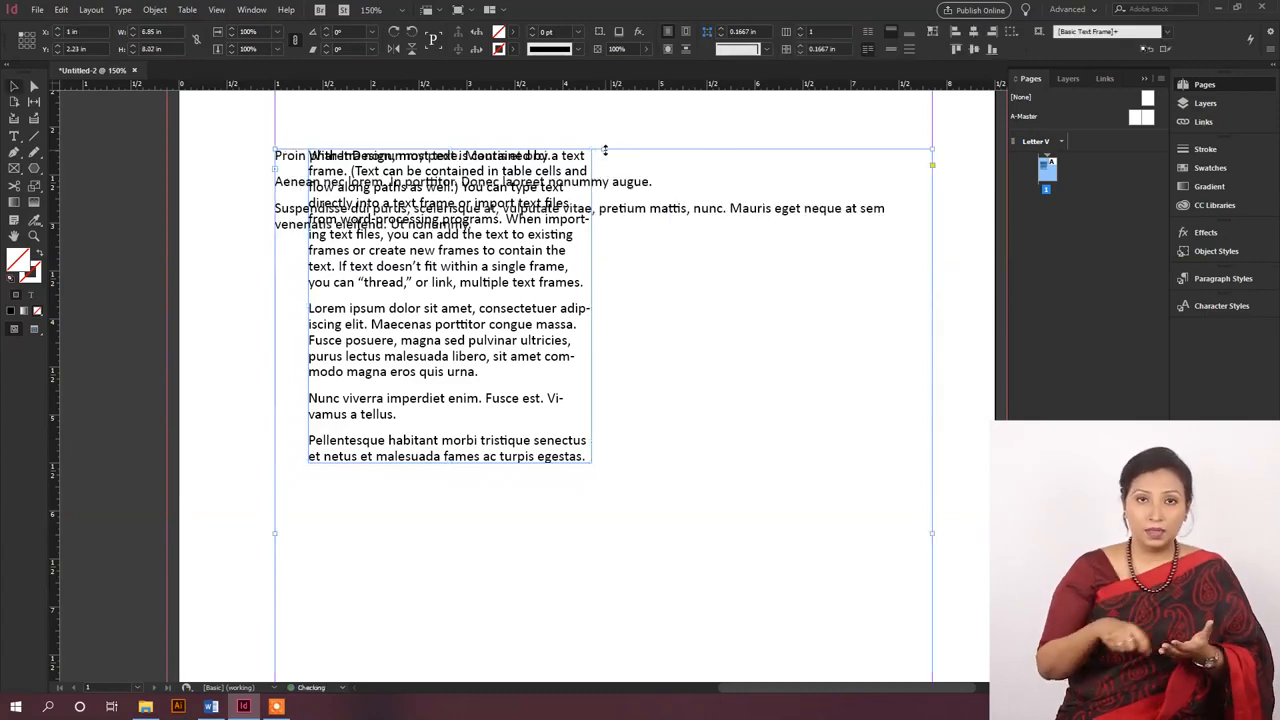
{"action": "left_click_drag", "start_coordinate": [624, 189], "coordinate": [891, 214]}
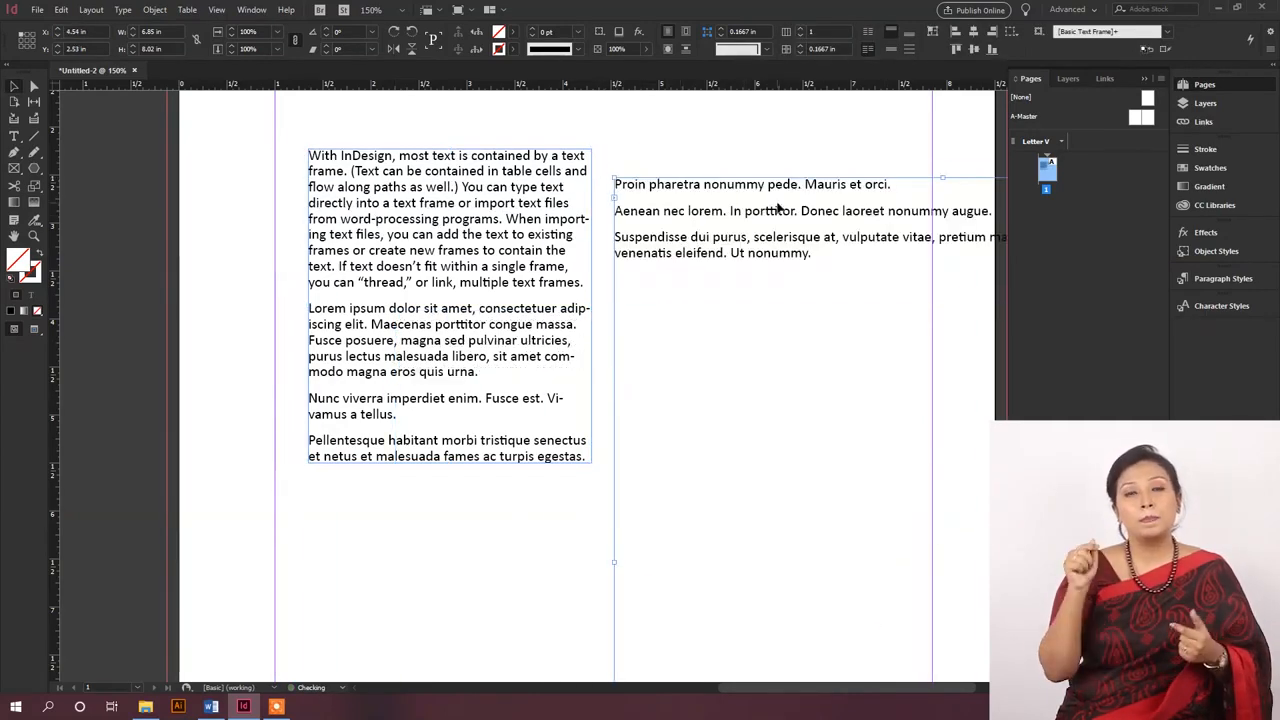
{"action": "left_click_drag", "start_coordinate": [776, 180], "coordinate": [776, 182]}
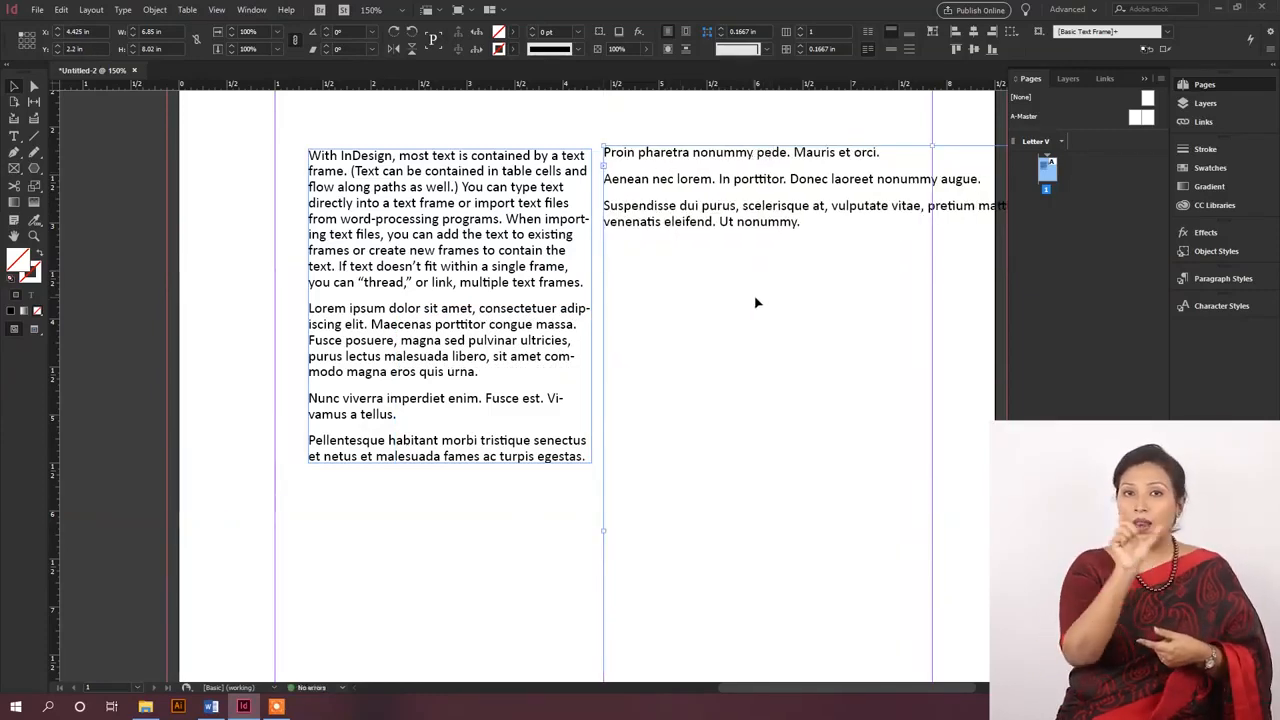
Step: Undo the moves and the placement of the automatically sized overflow frame
{"action": "key", "text": "ctrl+z"}
{"action": "key", "text": "ctrl+z"}
{"action": "key", "text": "ctrl+z"}
{"action": "key", "text": "ctrl+z"}
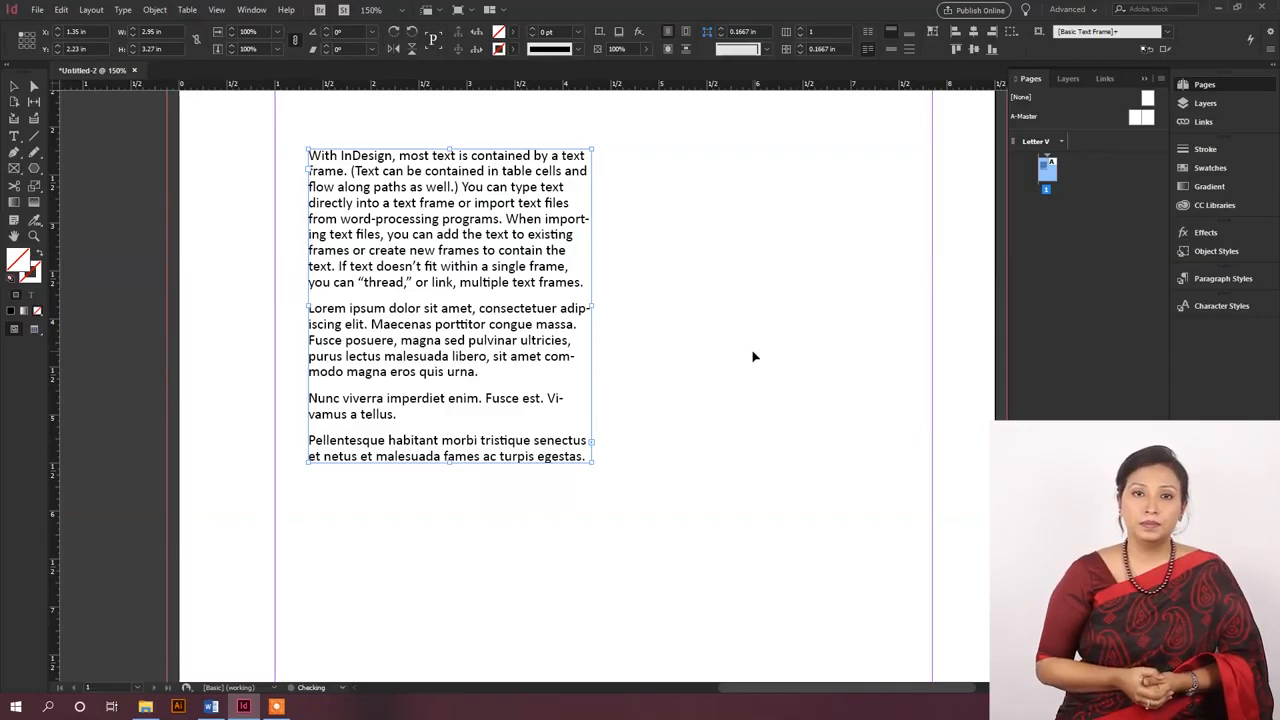
Step: Flow the overset text into a second threaded frame about 3.2 by 3.27 in, aligned beside the first column
{"action": "key", "text": "ctrl+z"}
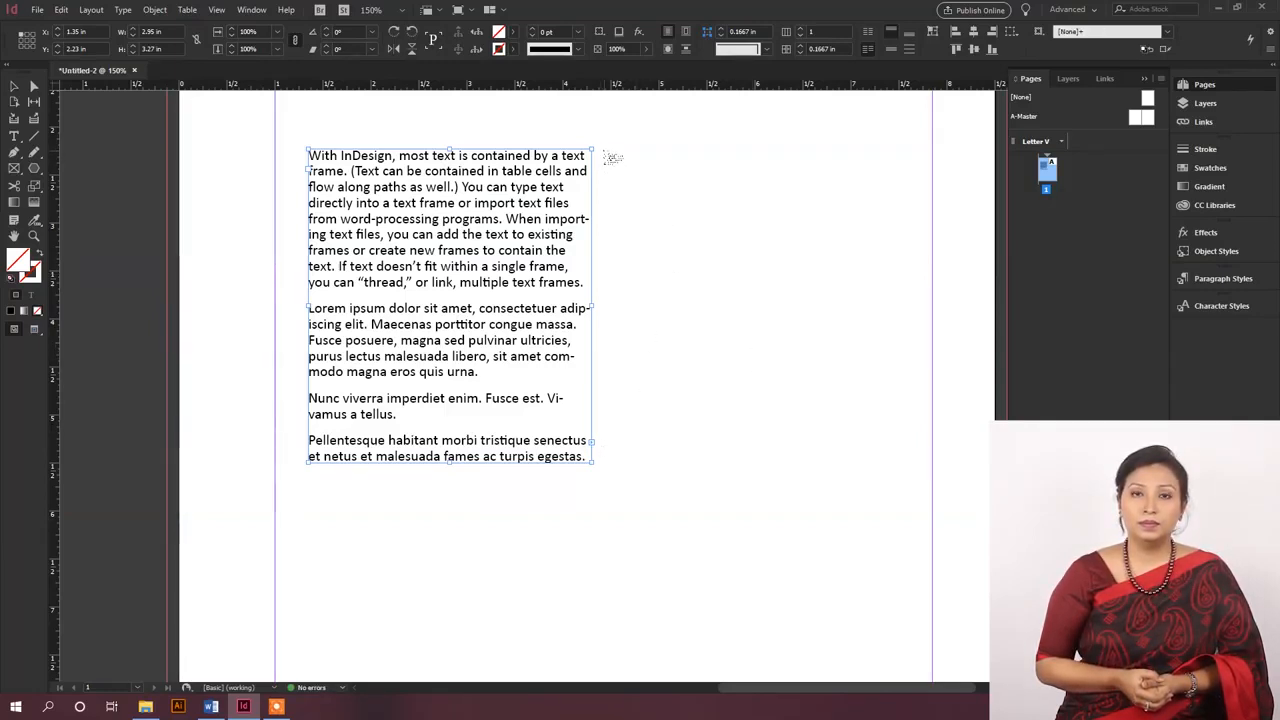
{"action": "mouse_move", "coordinate": [603, 150]}
{"action": "left_mouse_down"}
{"action": "mouse_move", "coordinate": [792, 428]}
{"action": "mouse_move", "coordinate": [910, 461]}
{"action": "left_mouse_up"}
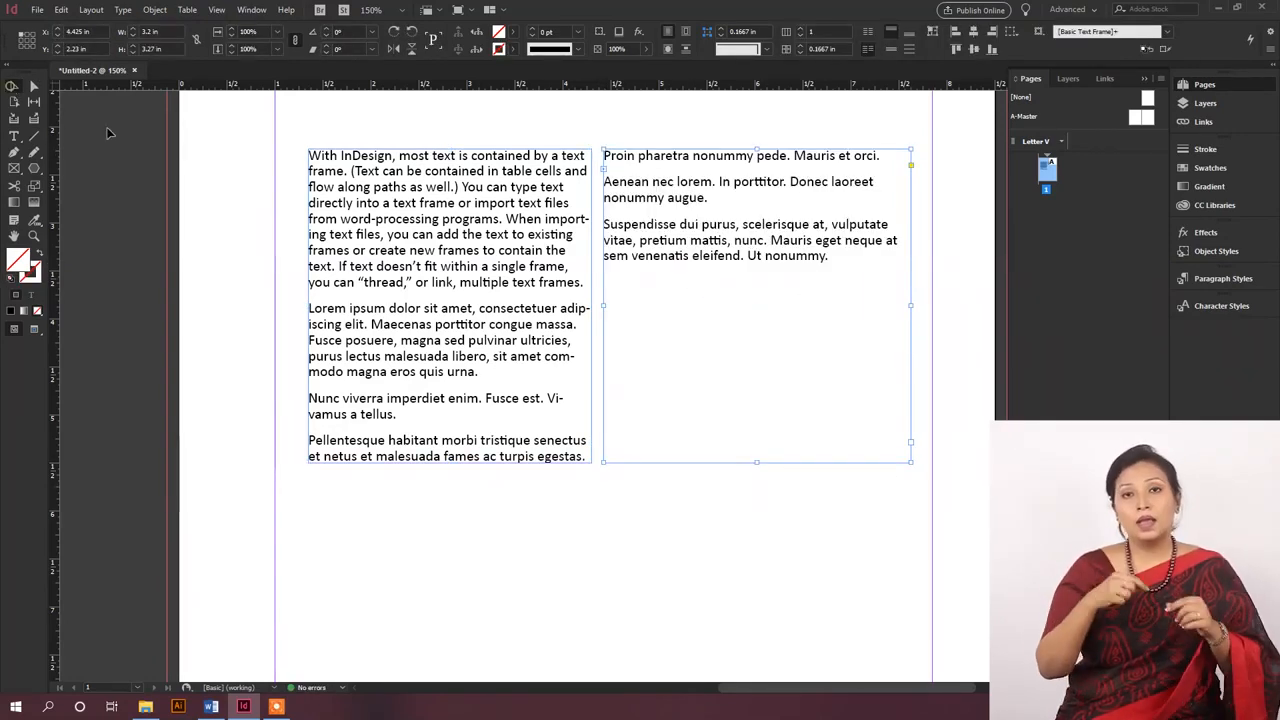
{"action": "left_click", "coordinate": [689, 119]}
Step: Insert an empty paragraph after the first column's opening paragraph, remove it again and finish editing the text
{"action": "left_click", "coordinate": [624, 189]}
{"action": "double_click", "coordinate": [518, 187]}
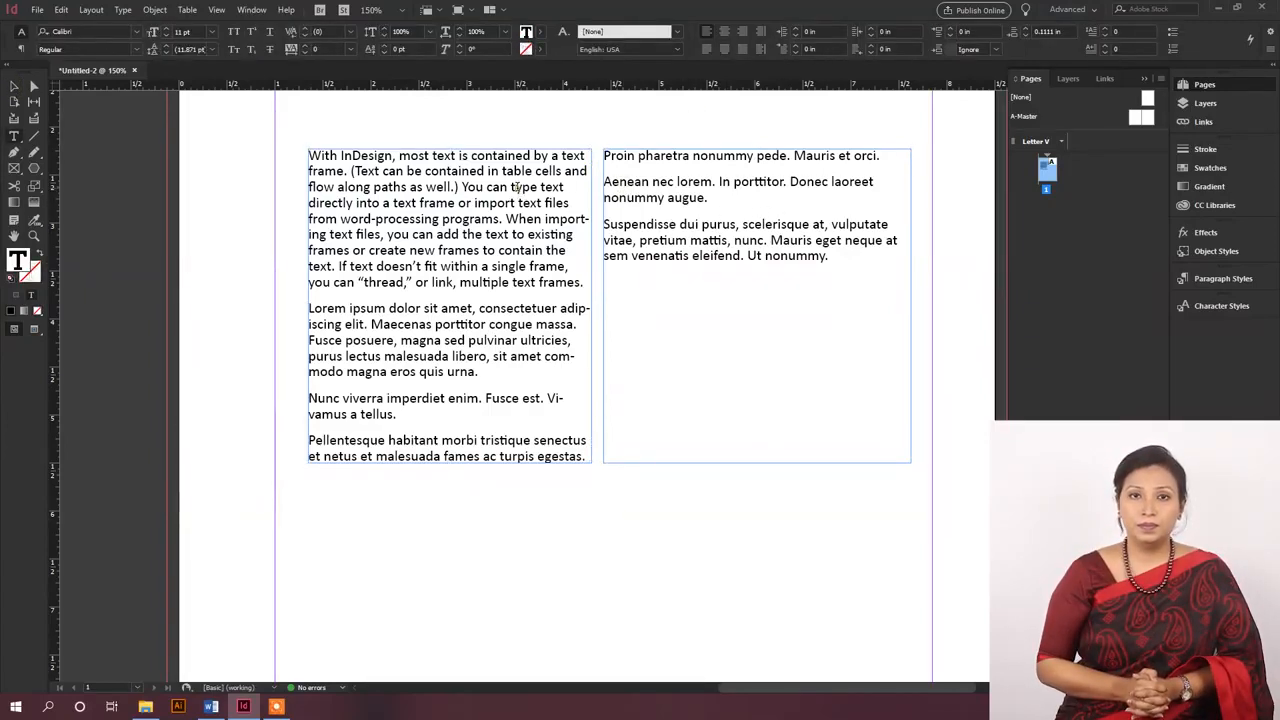
{"action": "triple_click", "coordinate": [518, 187]}
{"action": "left_click", "coordinate": [585, 282]}
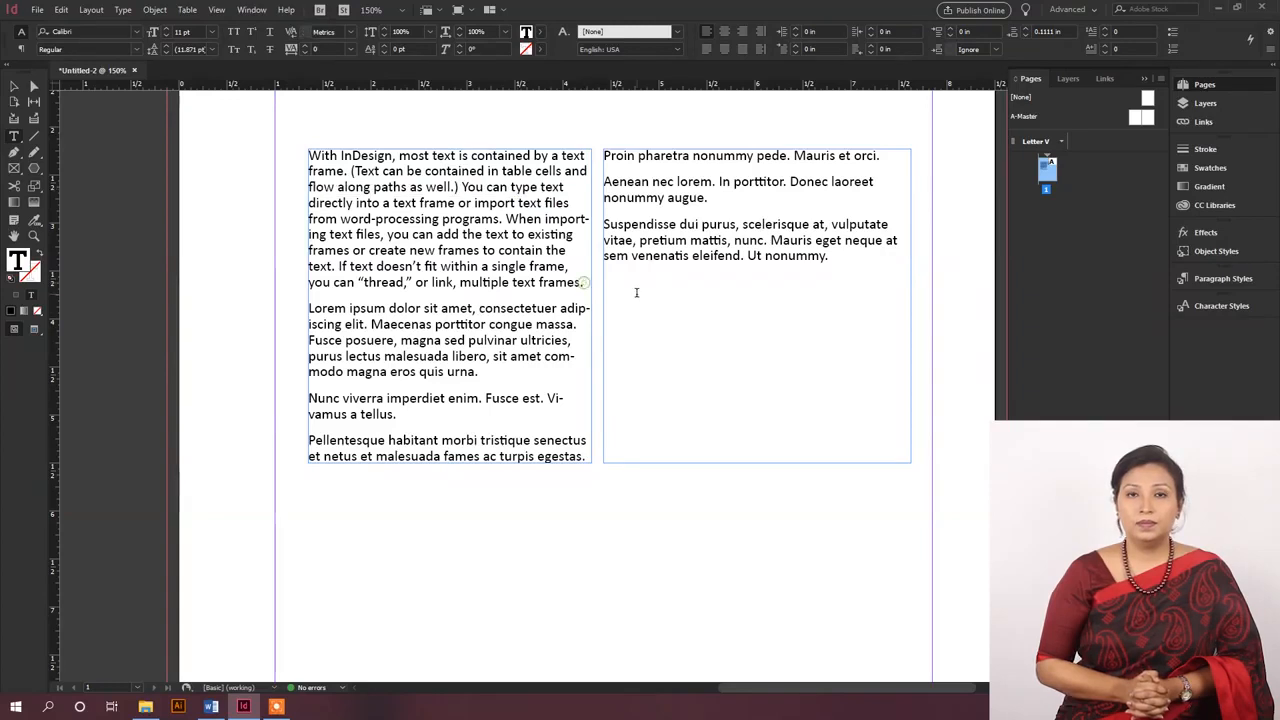
{"action": "key", "text": "Return"}
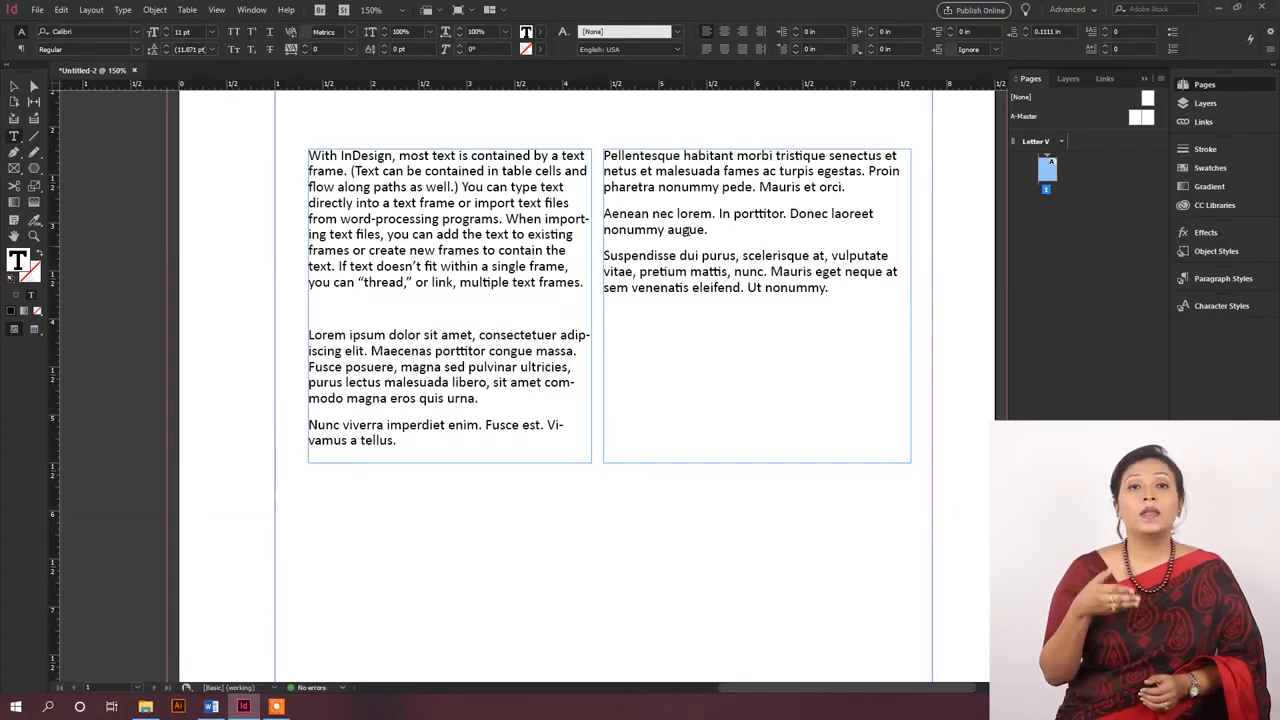
{"action": "key", "text": "BackSpace"}
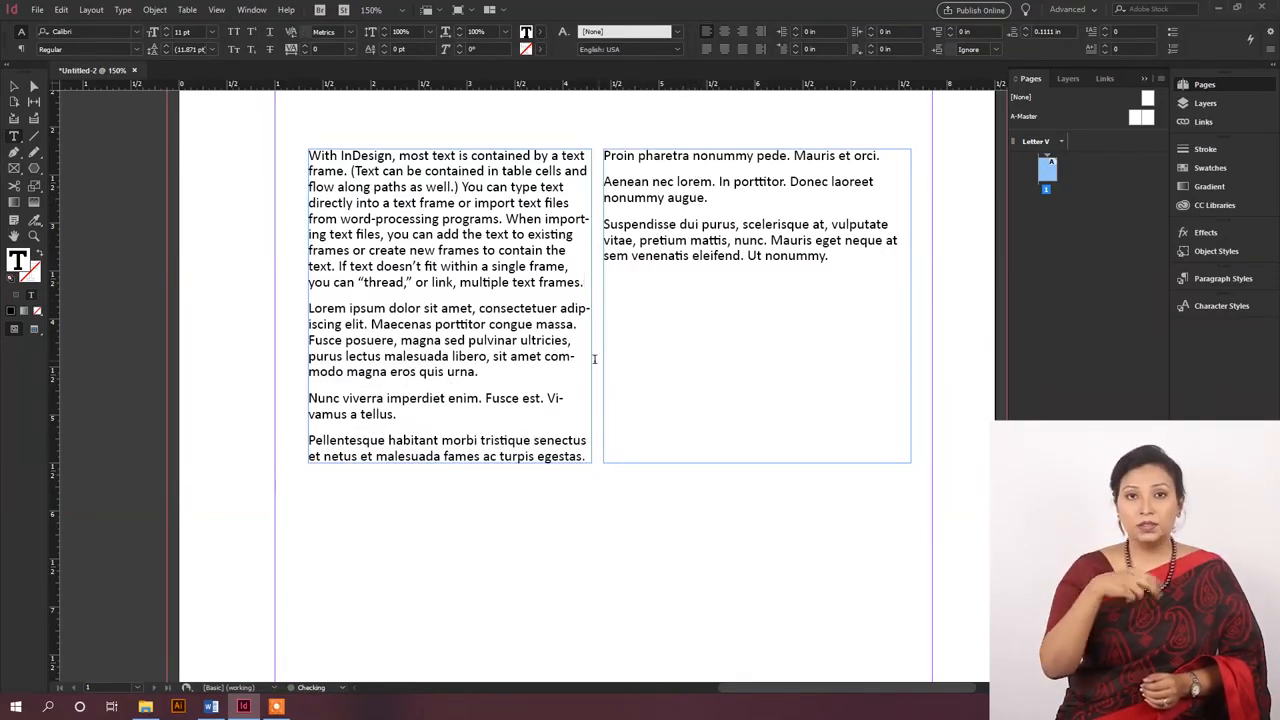
{"action": "key", "text": "Escape"}
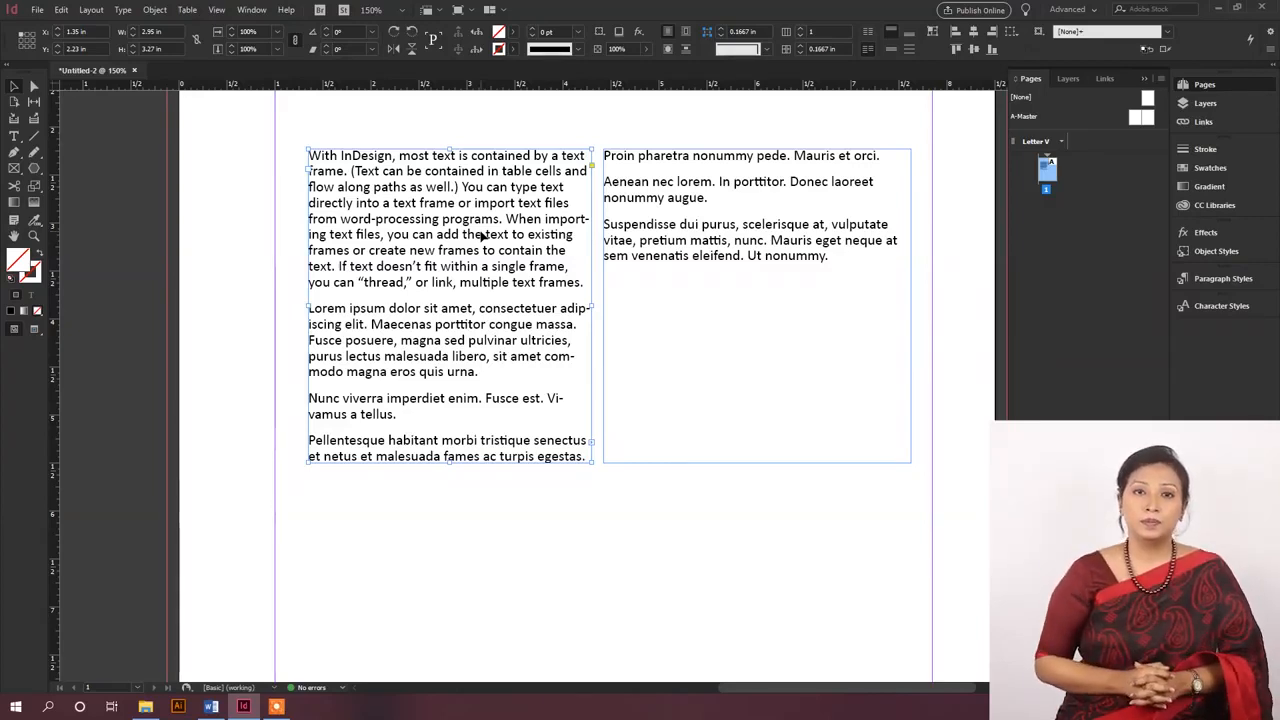
{"action": "left_click", "coordinate": [529, 280]}
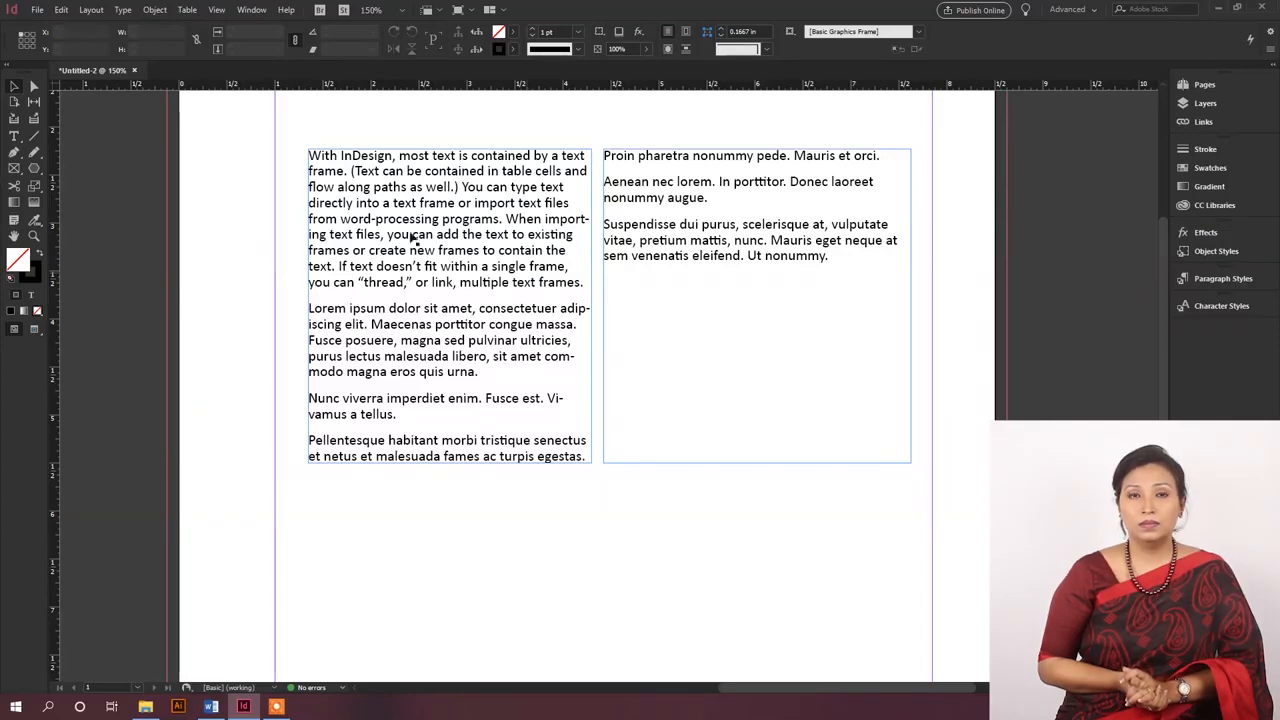
Step: Copy the first column's opening text from "With InDesign" up to "to contain the text."
{"action": "left_click", "coordinate": [14, 136]}
{"action": "left_click", "coordinate": [448, 250]}
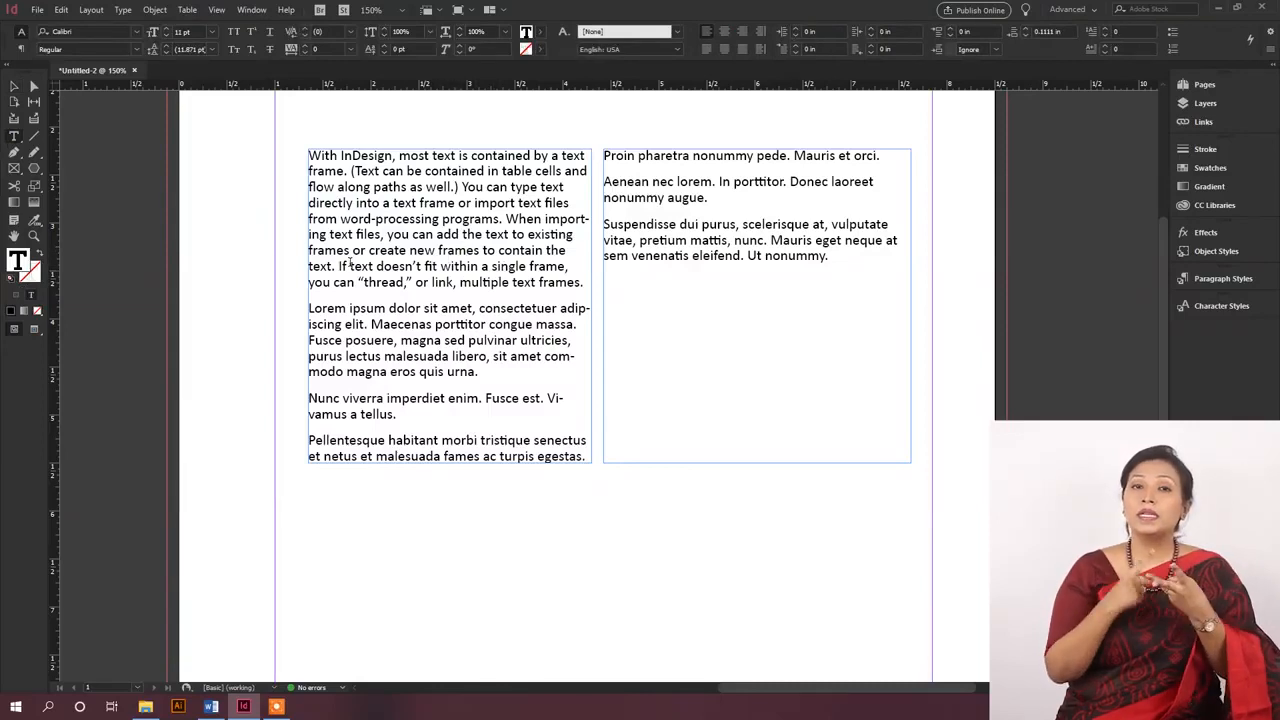
{"action": "left_click_drag", "start_coordinate": [338, 266], "coordinate": [257, 114]}
{"action": "key", "text": "ctrl+c"}
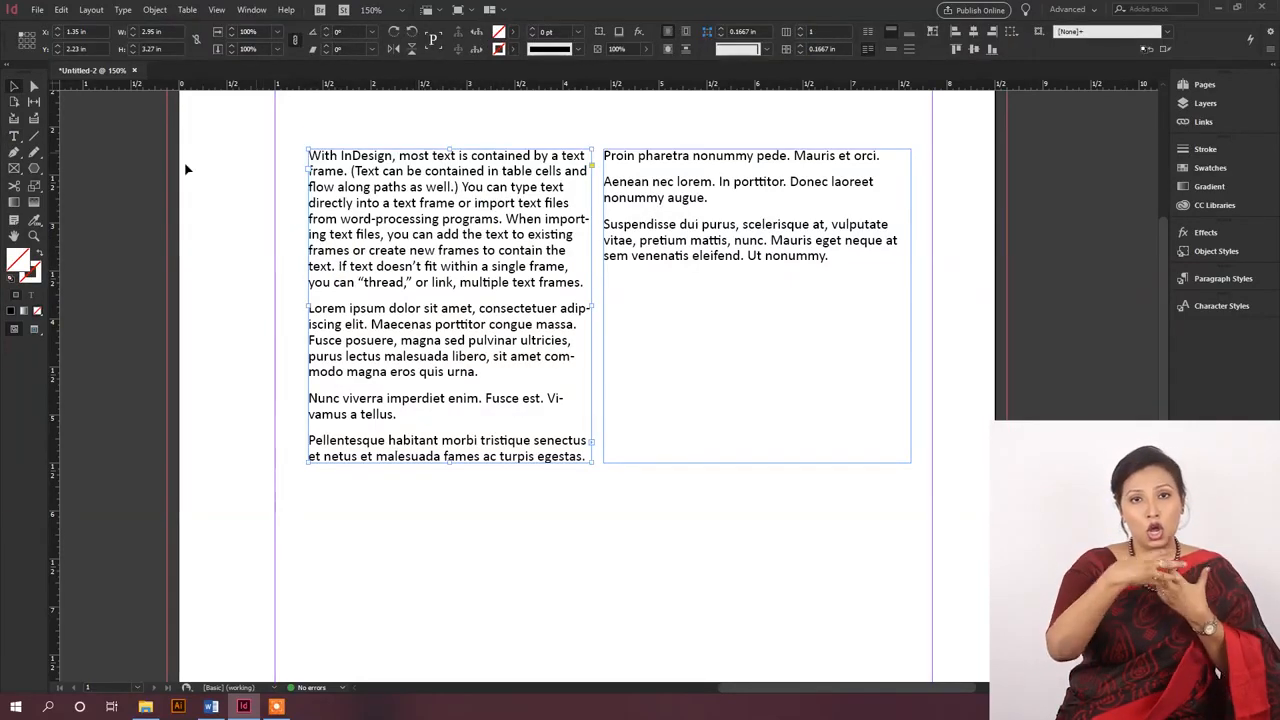
Step: Draw a new text frame below the first column and paste the copied passage into it
{"action": "left_click", "coordinate": [14, 136]}
{"action": "scroll", "coordinate": [347, 434], "scroll_direction": "down", "scroll_amount": 3}
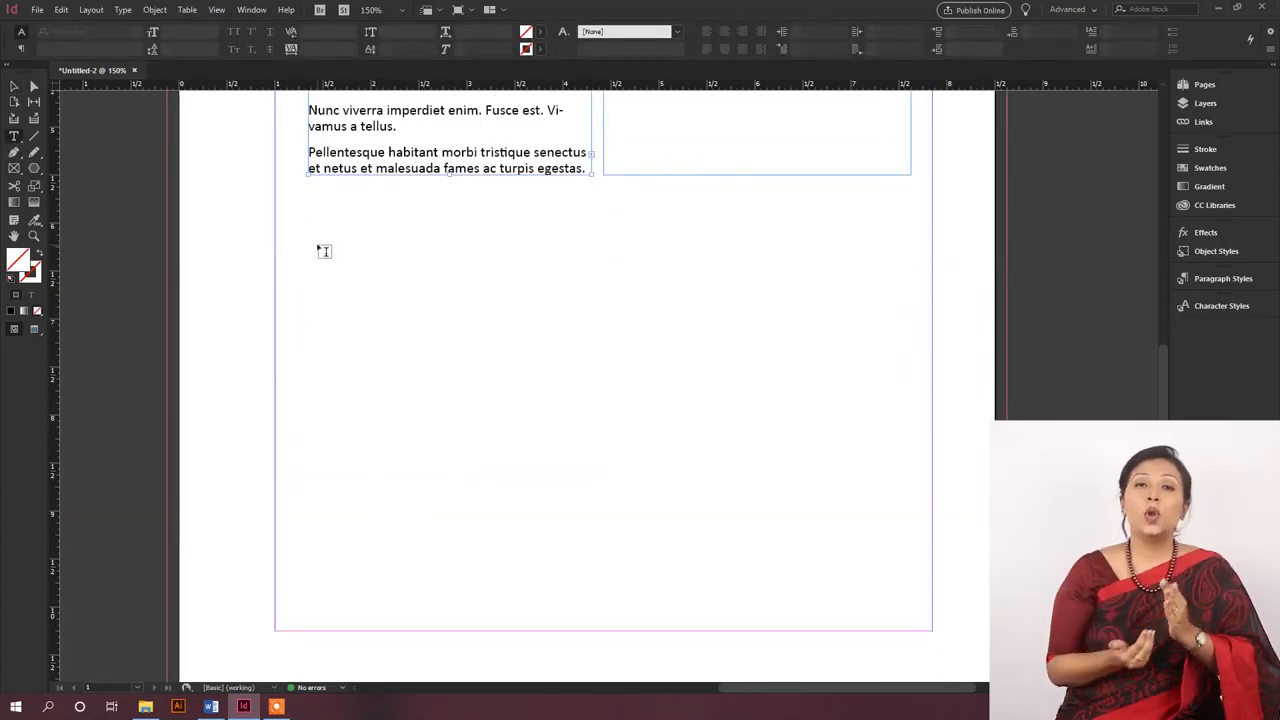
{"action": "left_click_drag", "start_coordinate": [308, 229], "coordinate": [573, 511]}
{"action": "key", "text": "ctrl+v"}
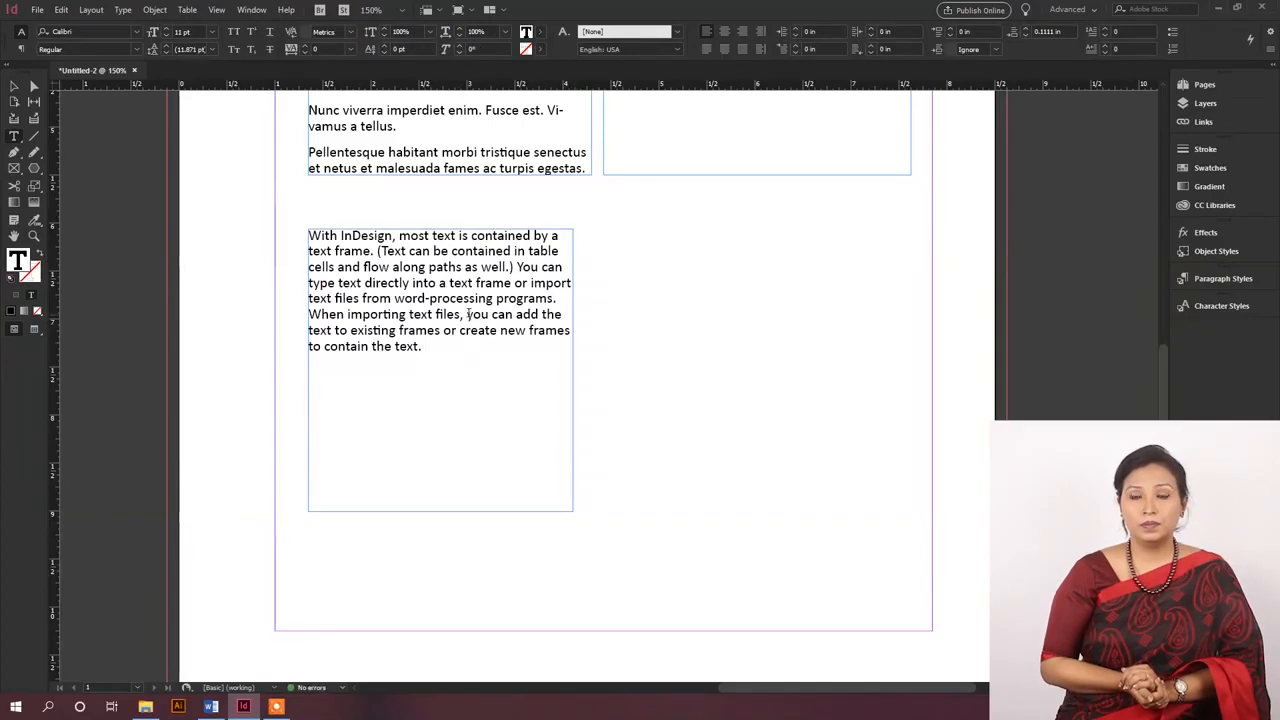
Step: Display the document's paragraph styles and look over the commands available for them
{"action": "key", "text": "Escape"}
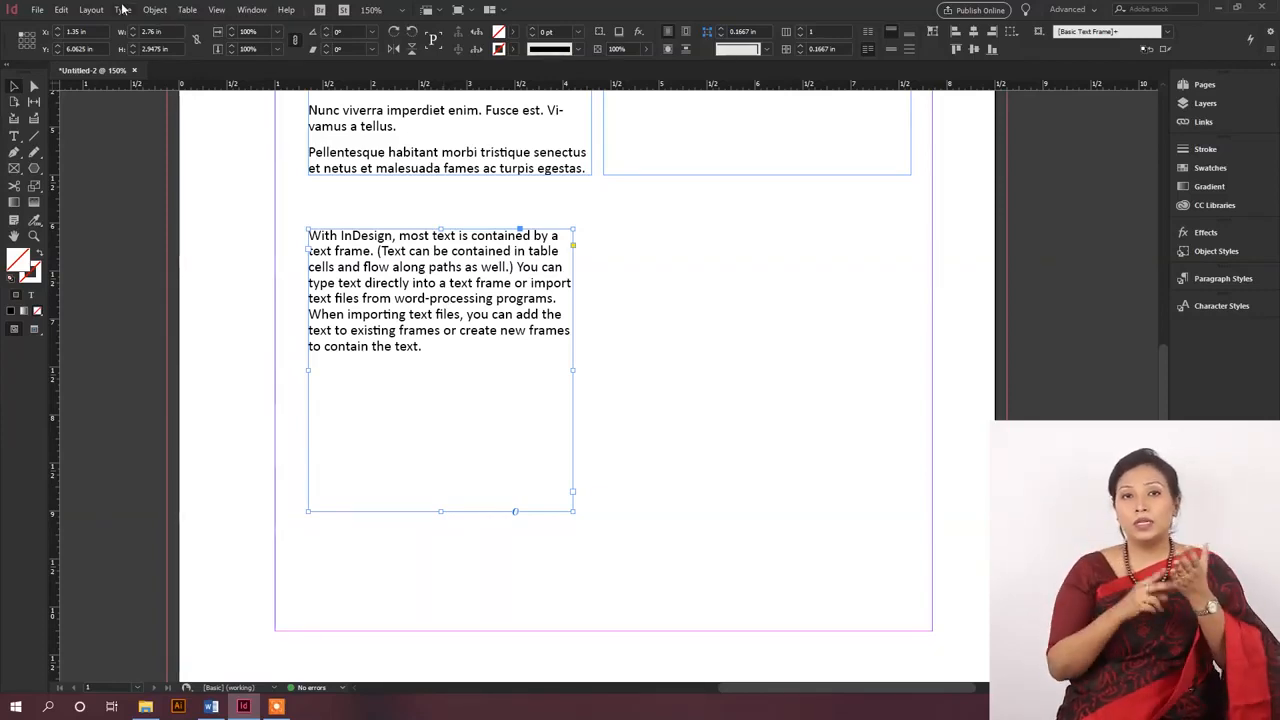
{"action": "left_click", "coordinate": [123, 9]}
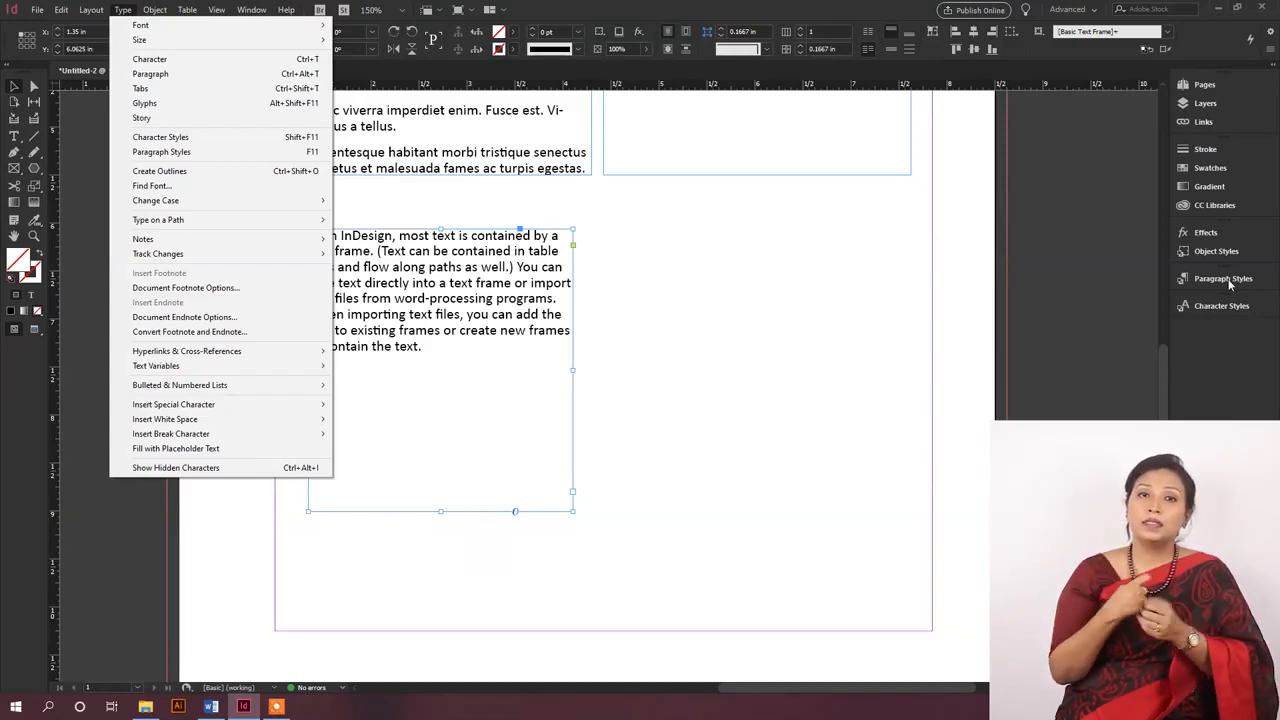
{"action": "left_click", "coordinate": [160, 152]}
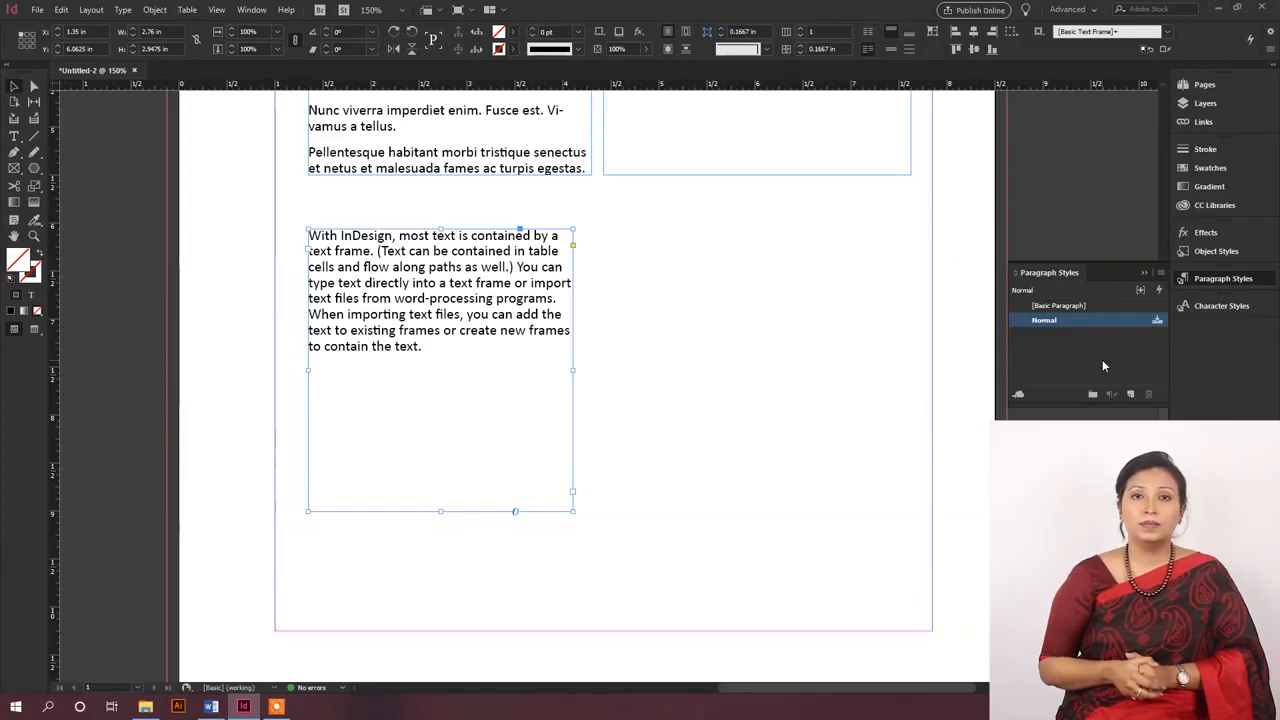
{"action": "left_click", "coordinate": [1161, 273]}
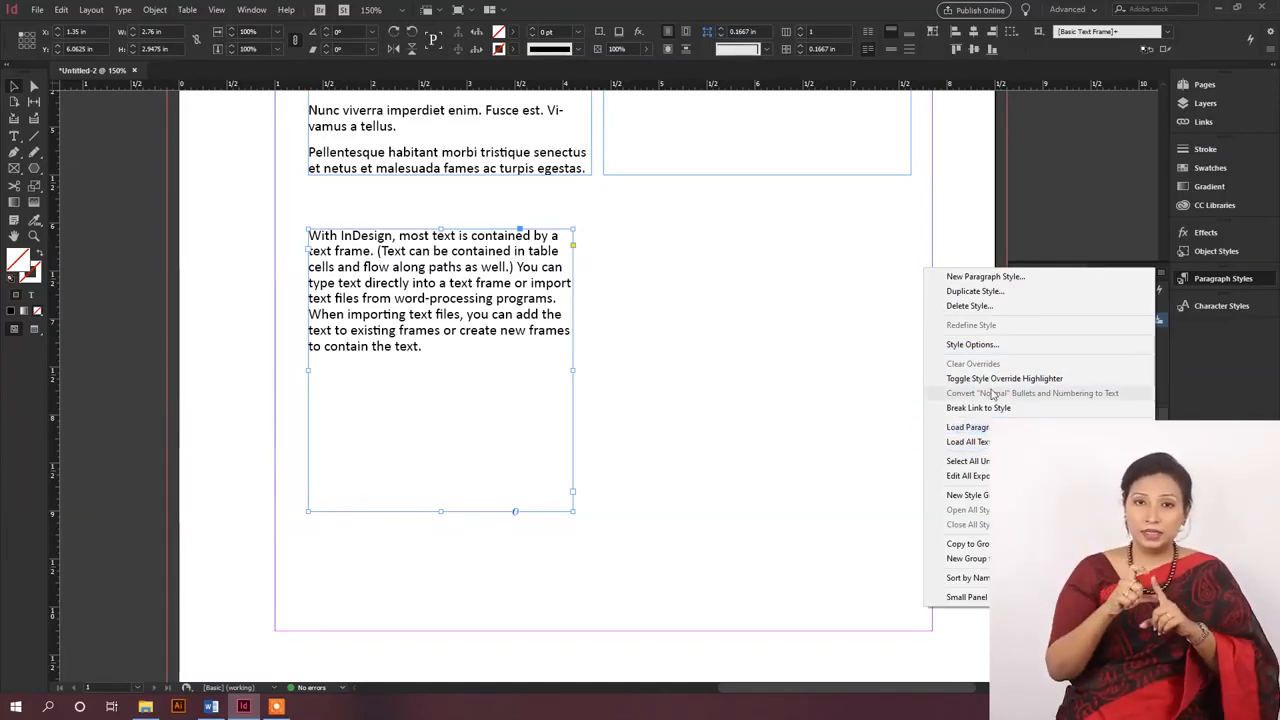
{"action": "left_click", "coordinate": [733, 324]}
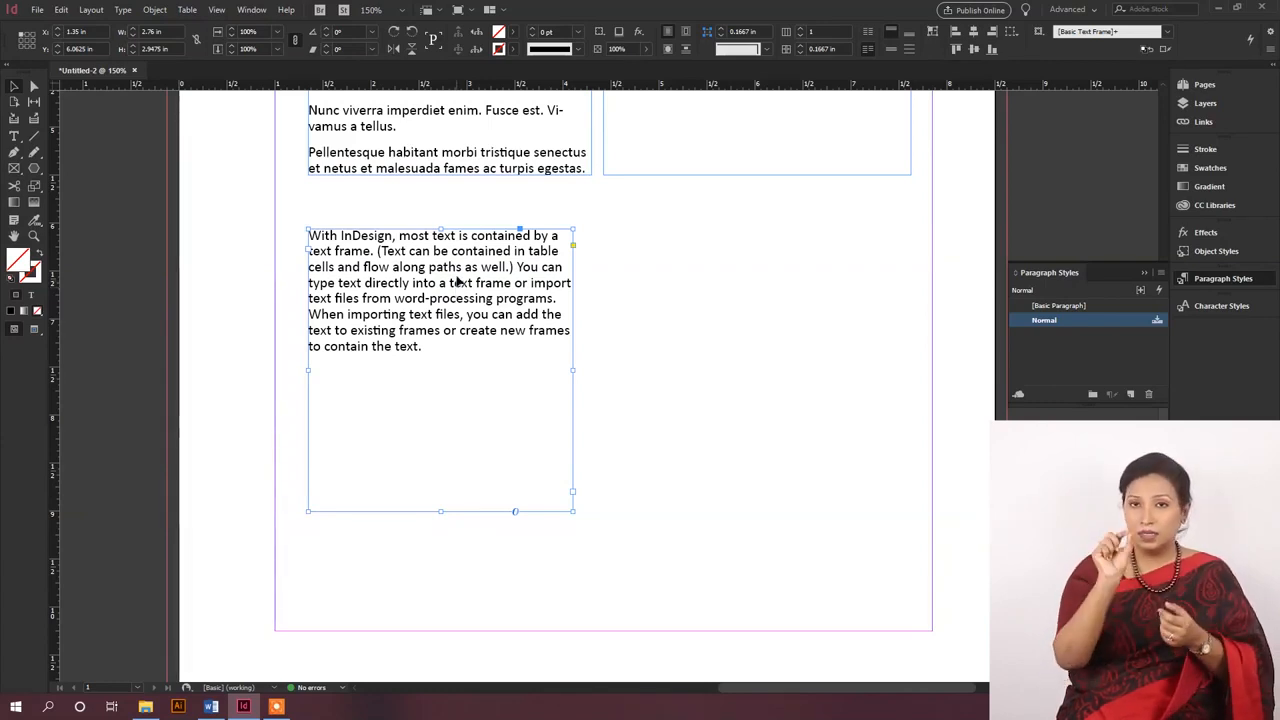
Step: Duplicate the pasted passage's text frame beside the original, aligned with the second column, and deselect it
{"action": "left_click_drag", "start_coordinate": [459, 278], "coordinate": [740, 302]}
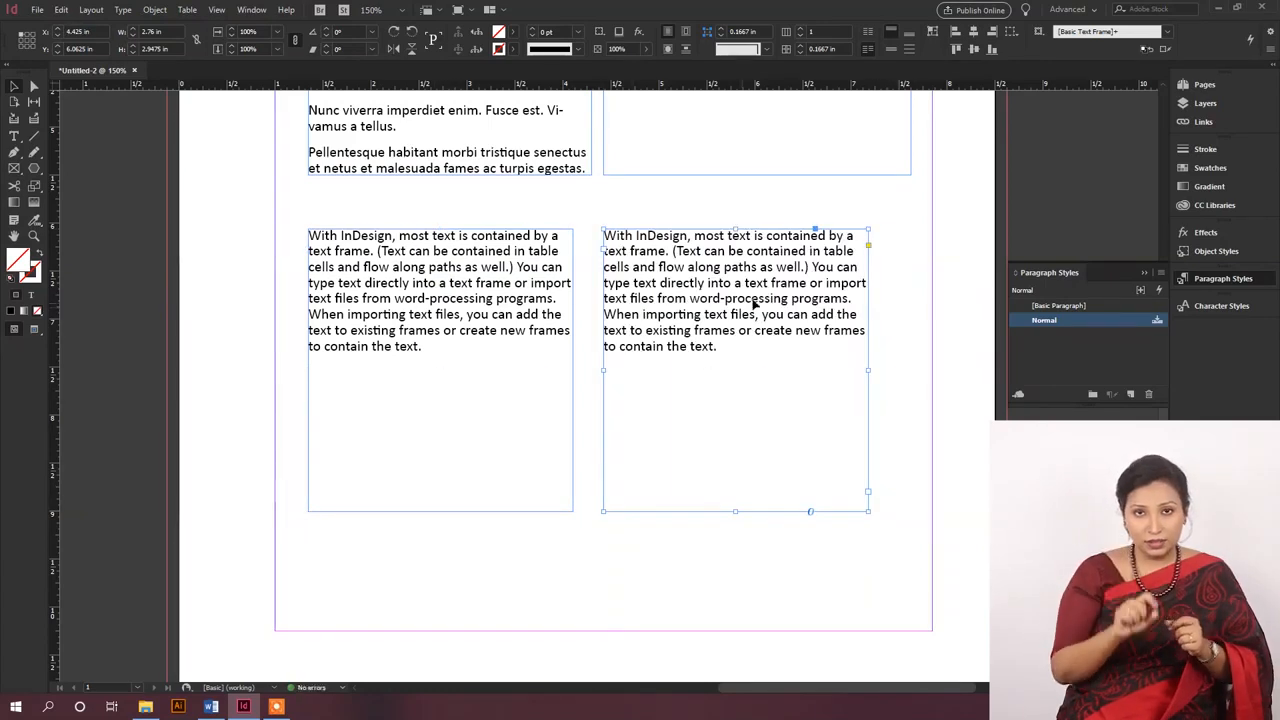
{"action": "left_click", "coordinate": [519, 212]}
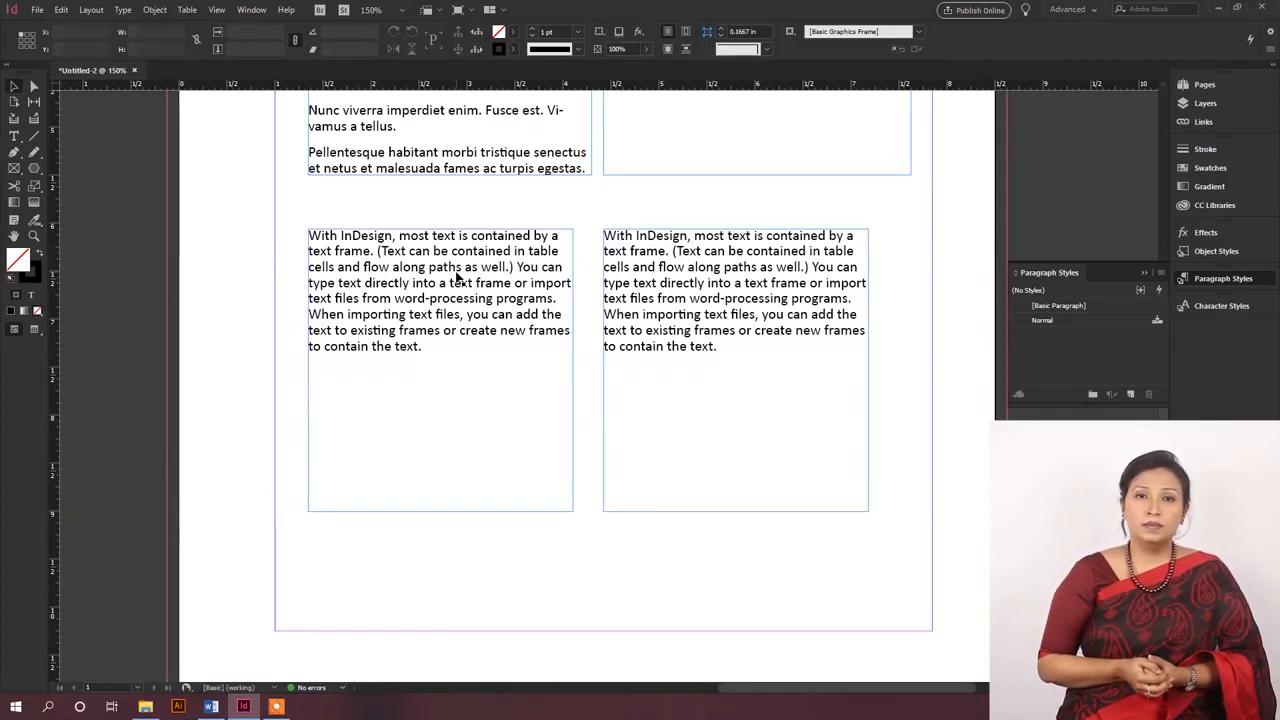
Step: Change the font of all text in the original pasted frame to Lato Light
{"action": "triple_click", "coordinate": [455, 270]}
{"action": "left_click", "coordinate": [449, 297]}
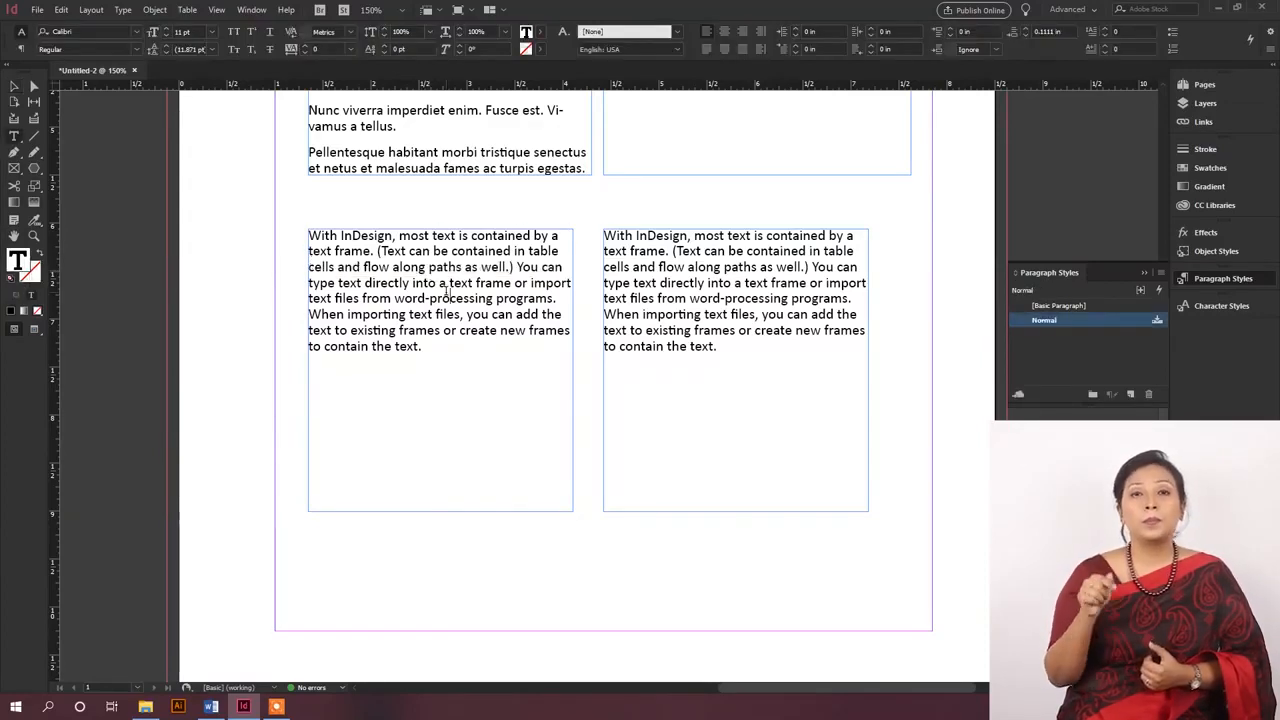
{"action": "left_click_drag", "start_coordinate": [437, 363], "coordinate": [300, 234]}
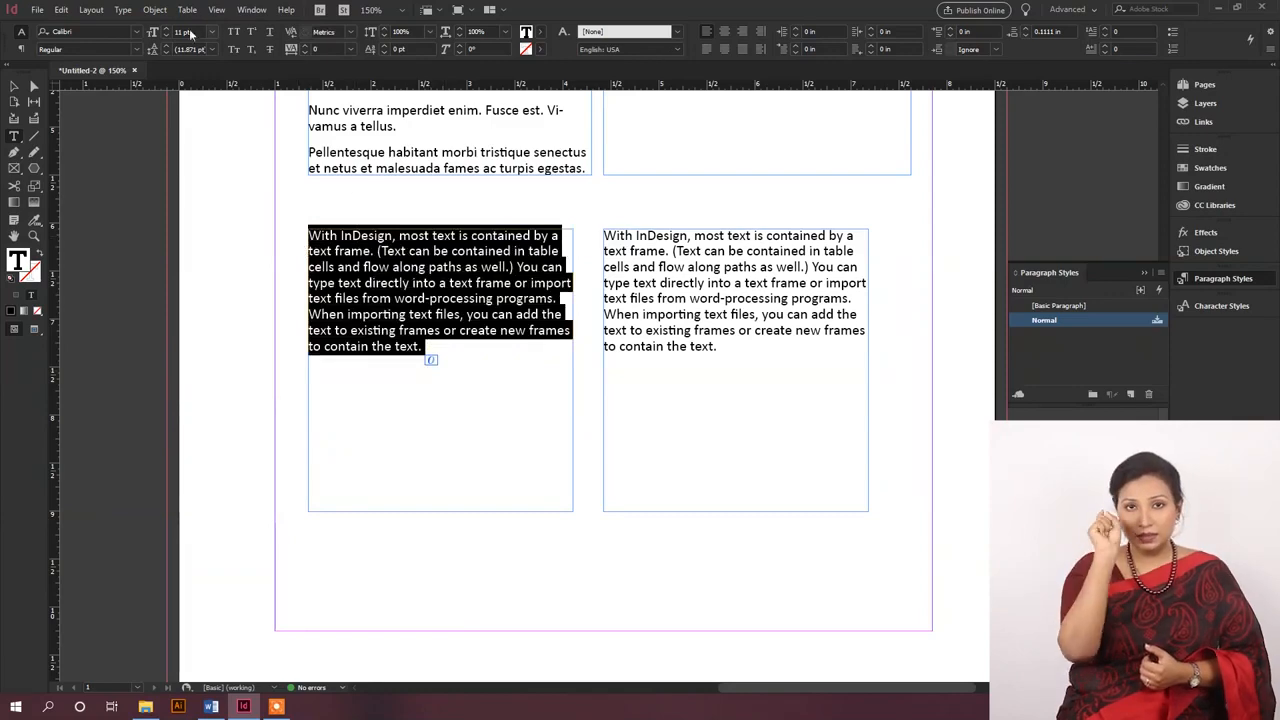
{"action": "left_click", "coordinate": [118, 31]}
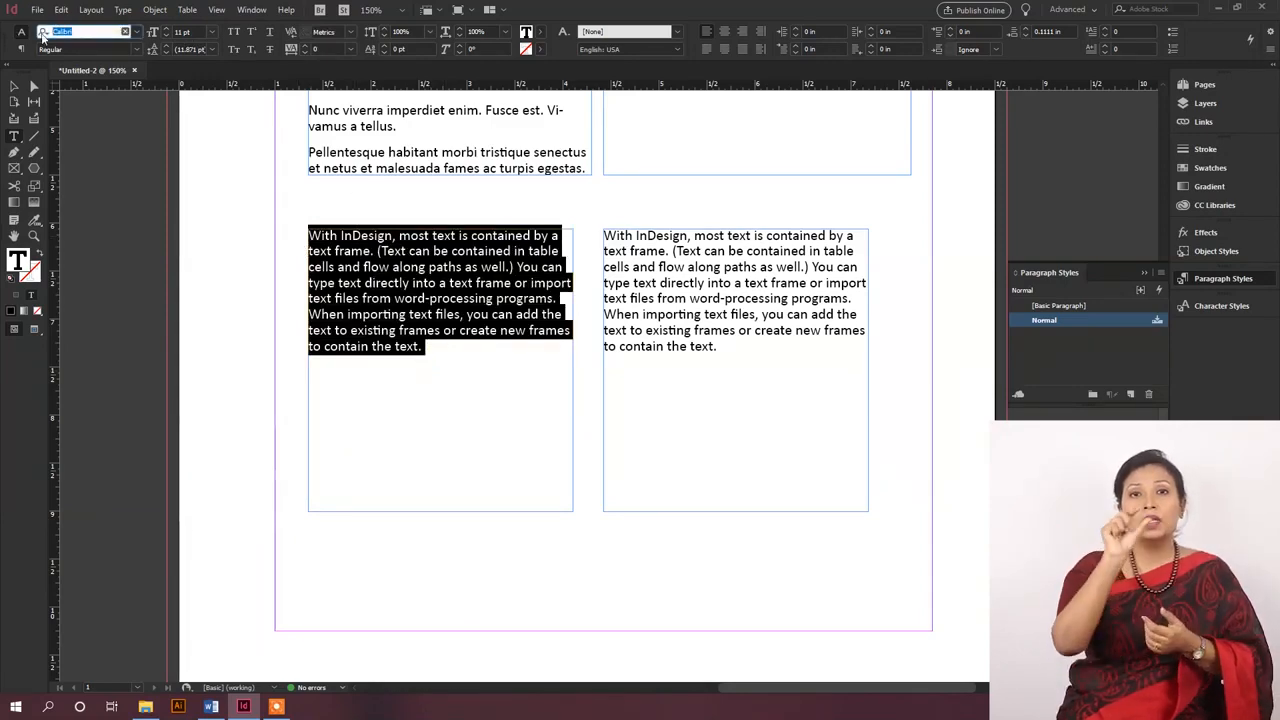
{"action": "type", "text": "lato"}
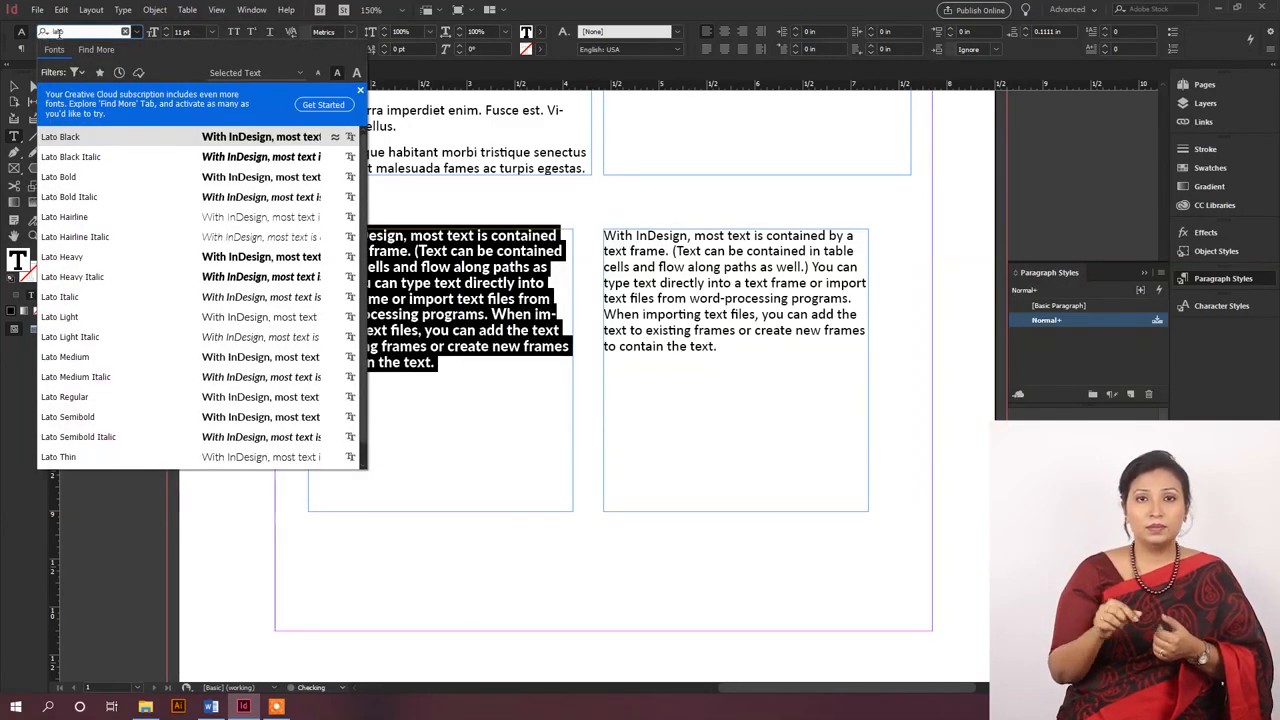
{"action": "left_click", "coordinate": [71, 317]}
{"action": "left_click", "coordinate": [552, 346]}
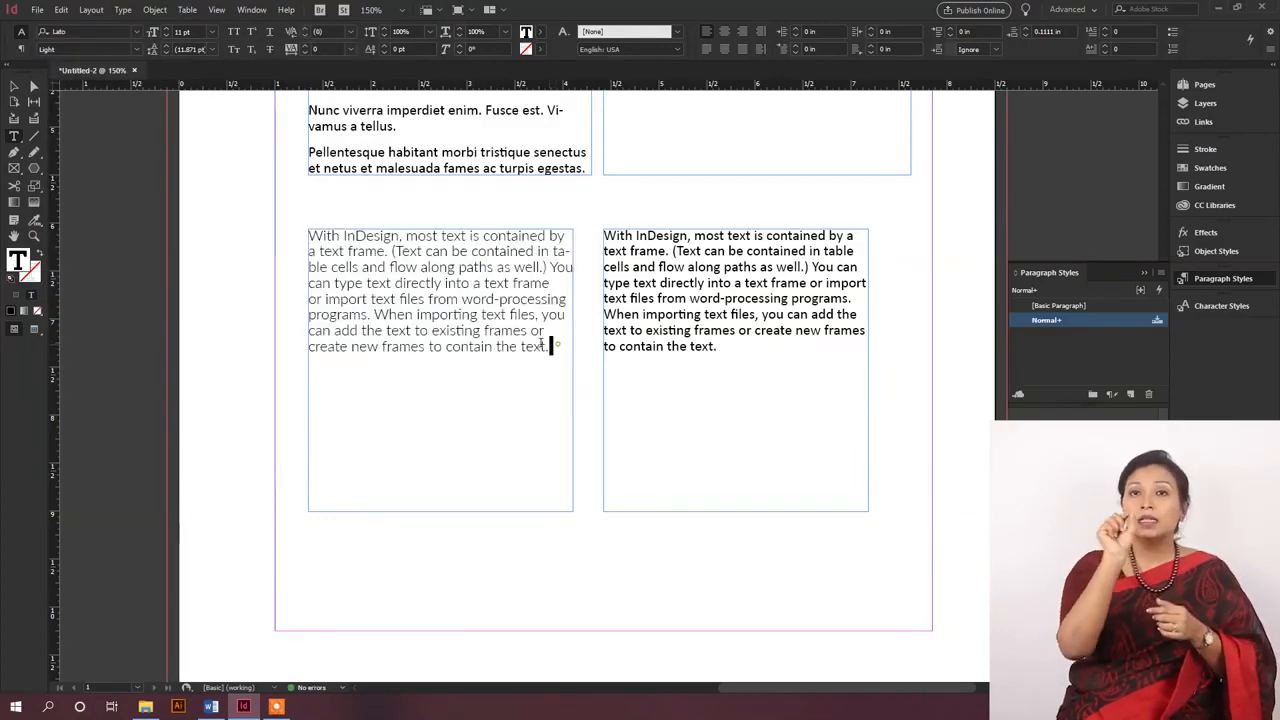
Step: Turn off hyphenation in the Normal paragraph style
{"action": "left_click_drag", "start_coordinate": [552, 346], "coordinate": [200, 220]}
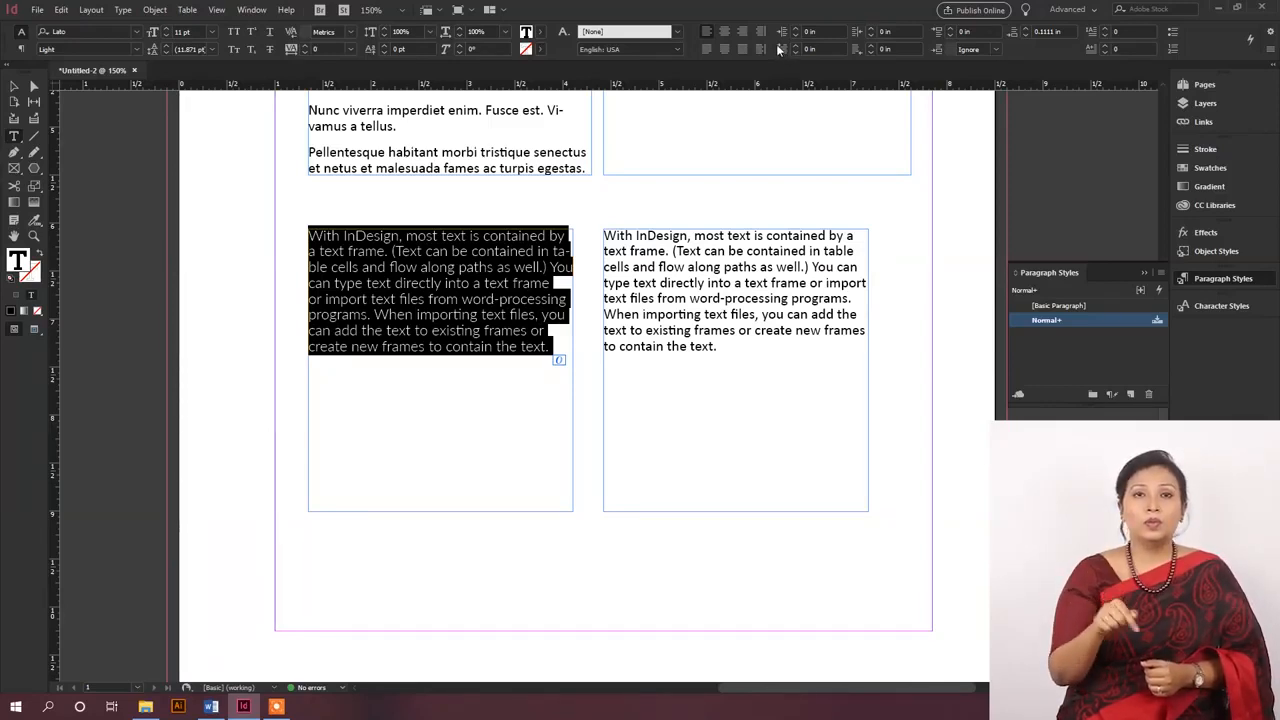
{"action": "left_click", "coordinate": [1160, 273]}
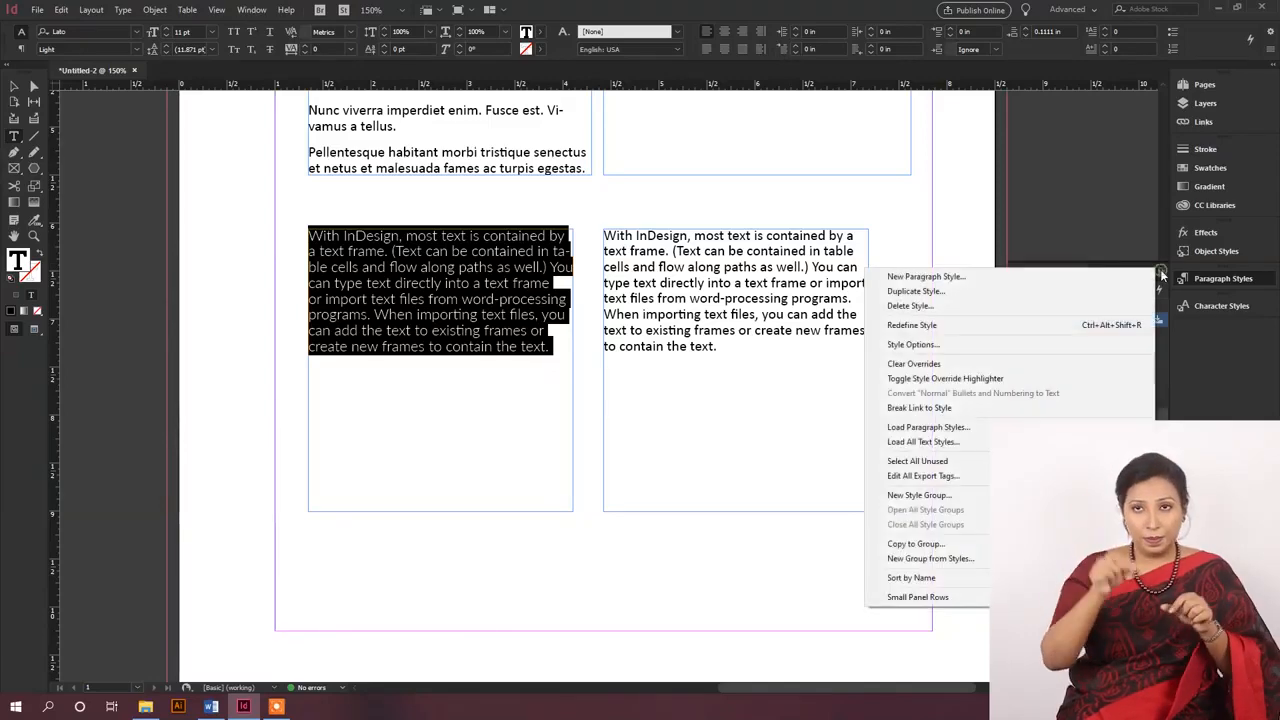
{"action": "left_click", "coordinate": [960, 345]}
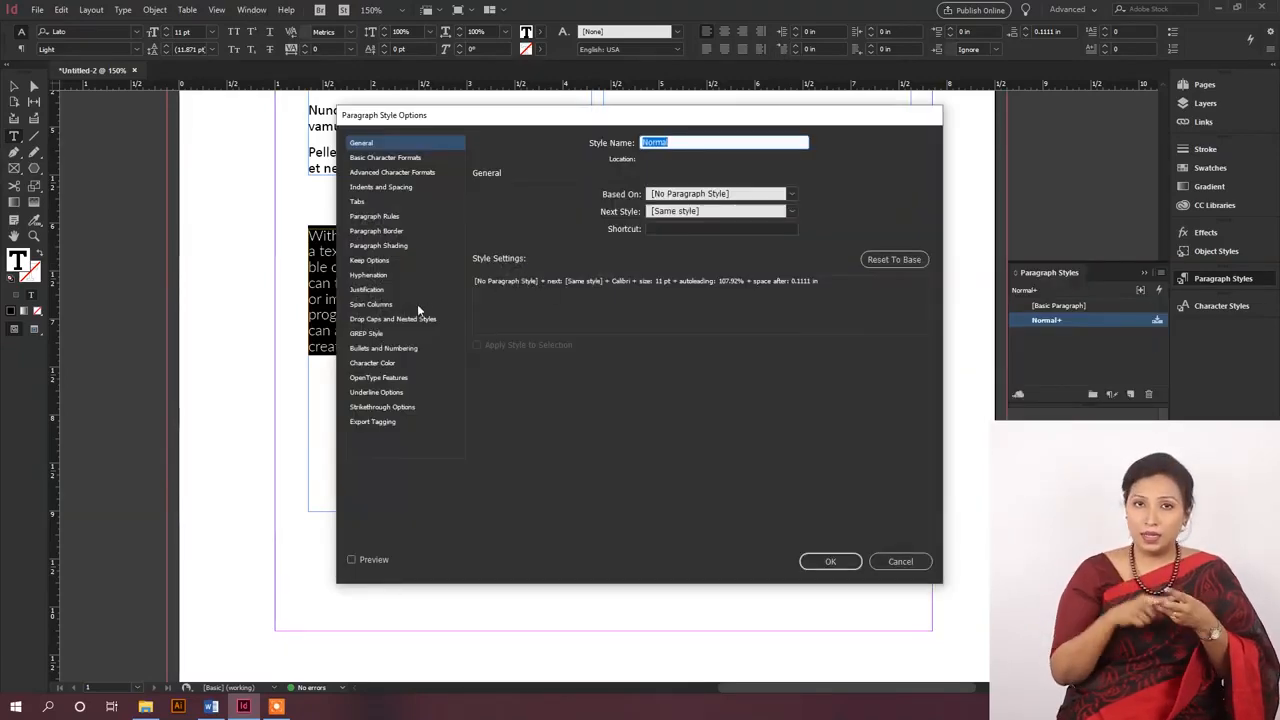
{"action": "left_click", "coordinate": [370, 275]}
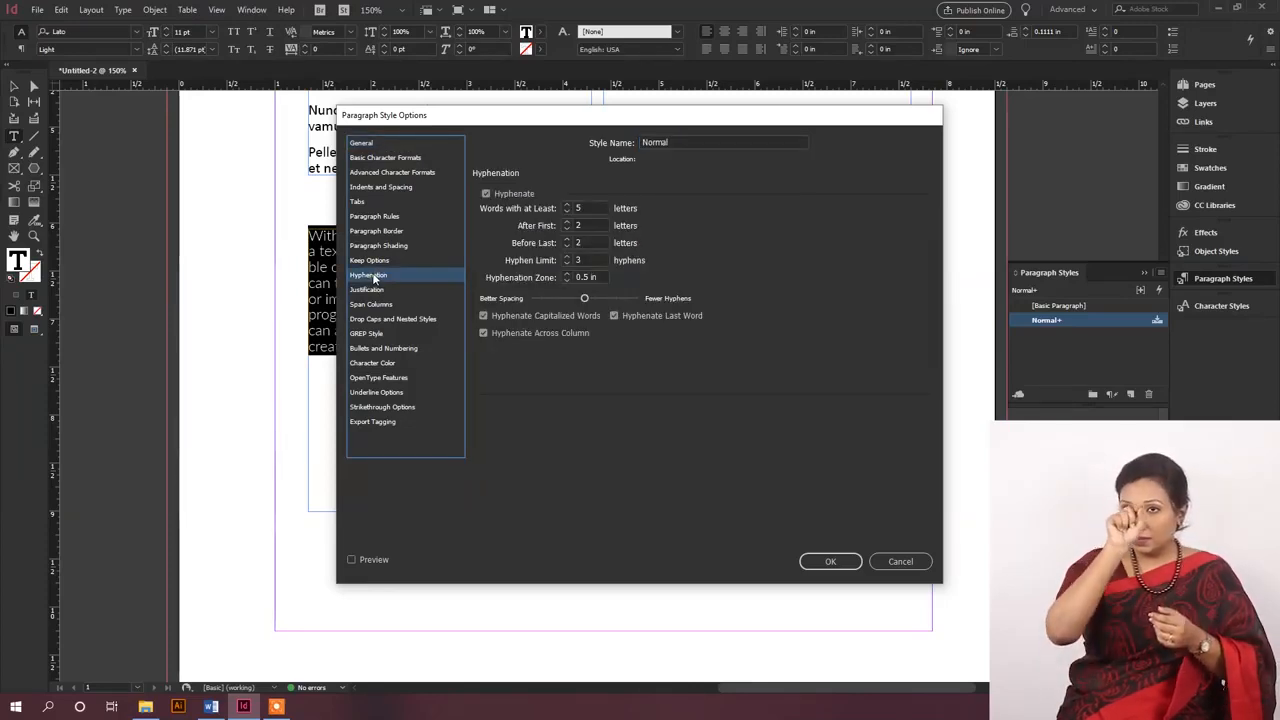
{"action": "left_click", "coordinate": [486, 193]}
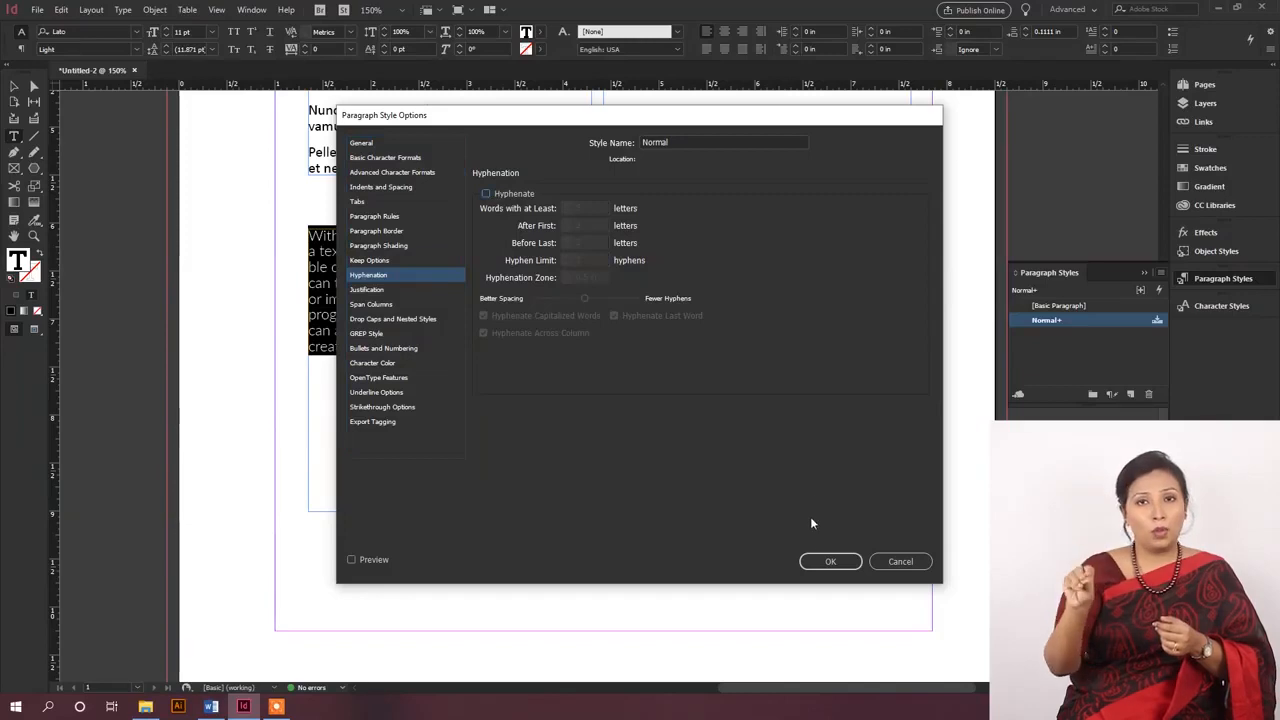
{"action": "left_click", "coordinate": [830, 561]}
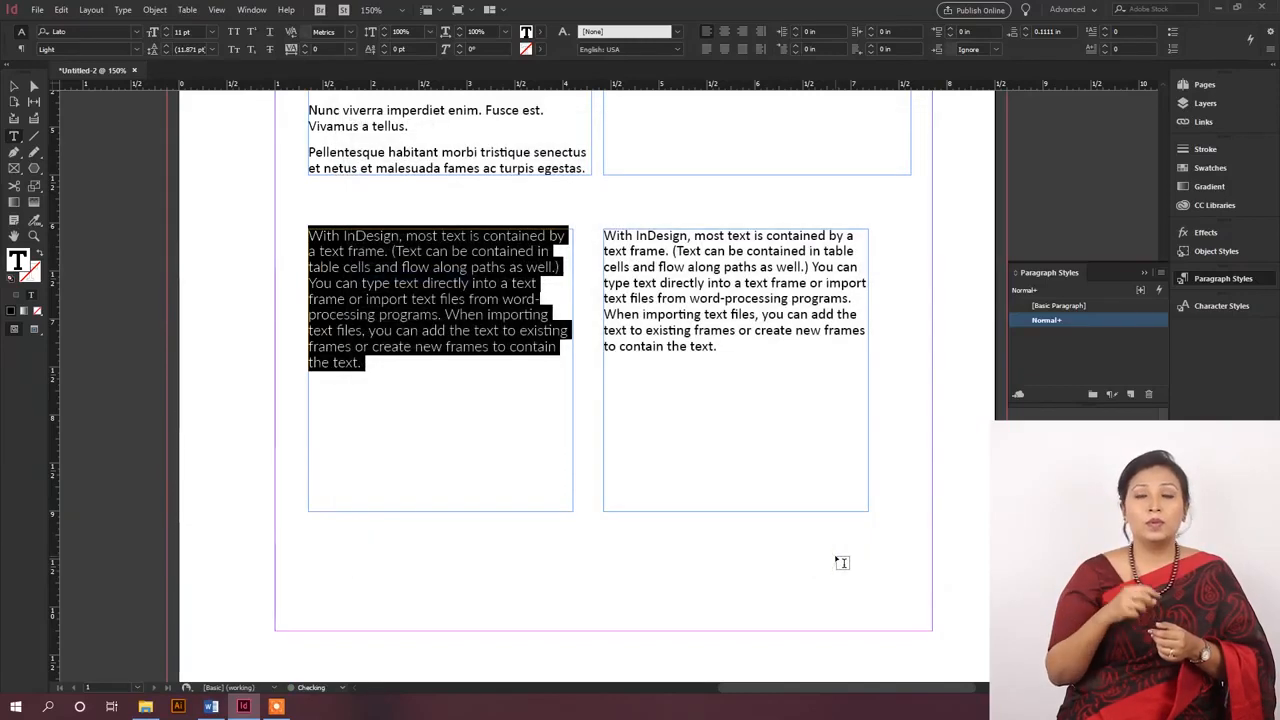
{"action": "left_click", "coordinate": [552, 290]}
{"action": "triple_click", "coordinate": [477, 299]}
{"action": "left_click", "coordinate": [477, 299]}
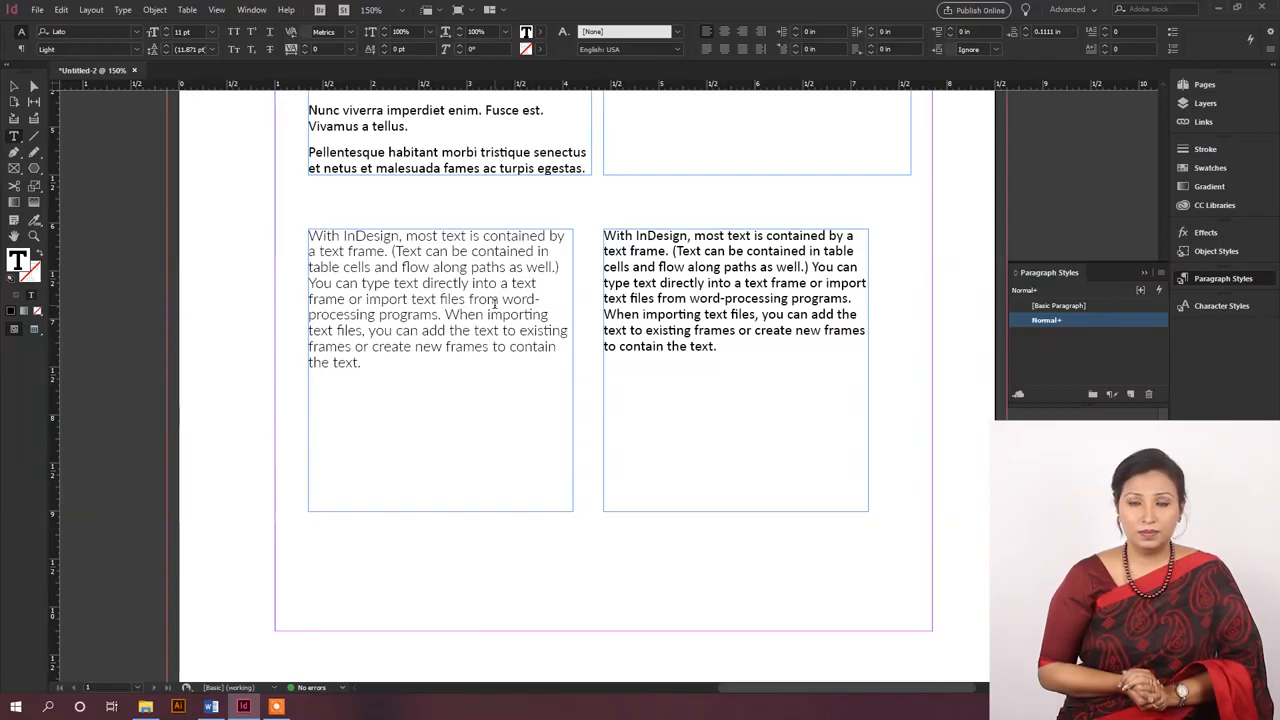
Step: Try 14 pt type with 15 pt leading on the Lato passage, and undo both changes
{"action": "key", "text": "ctrl+a"}
{"action": "left_click", "coordinate": [185, 31]}
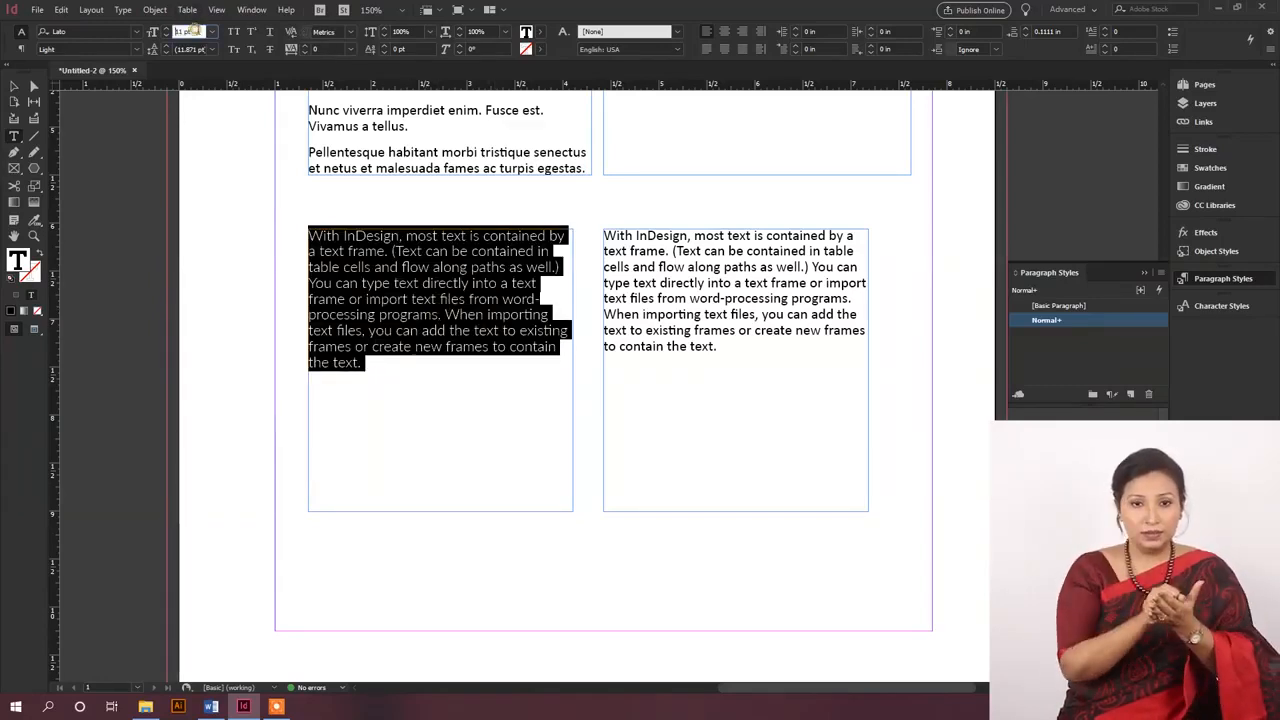
{"action": "left_click", "coordinate": [192, 49]}
{"action": "type", "text": "15"}
{"action": "key", "text": "Return"}
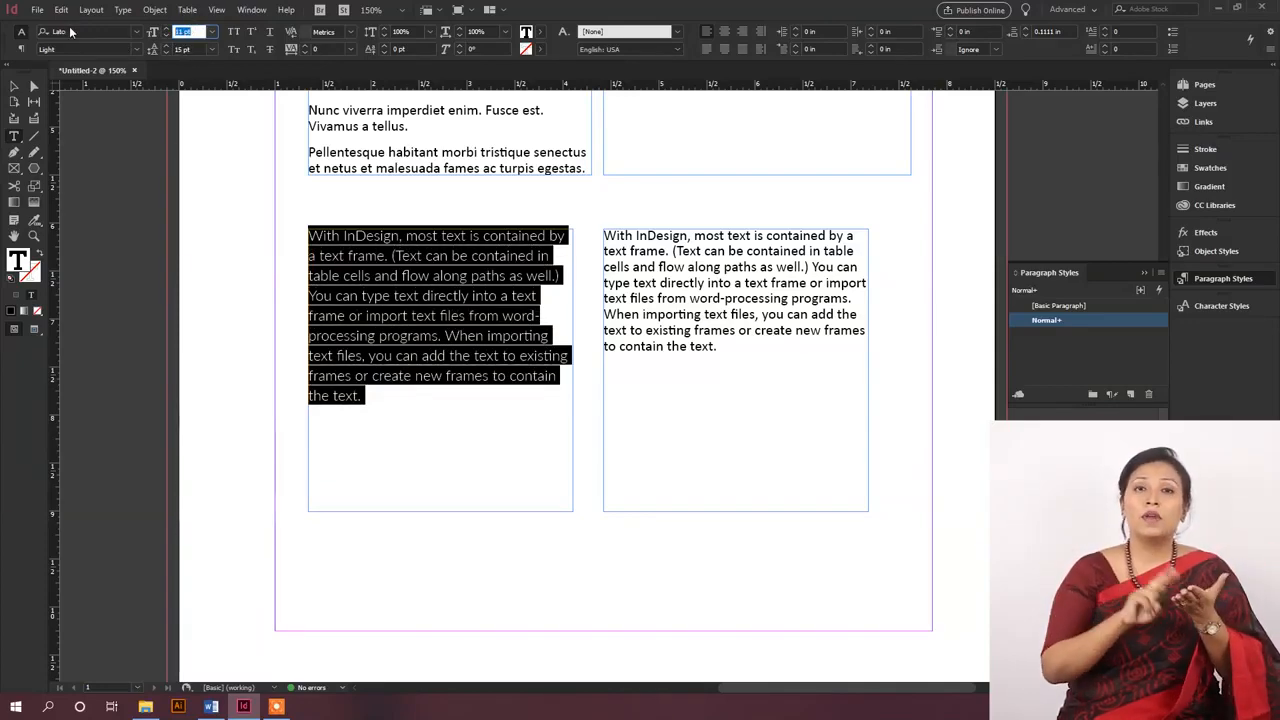
{"action": "type", "text": "14"}
{"action": "key", "text": "Return"}
{"action": "left_click", "coordinate": [198, 49]}
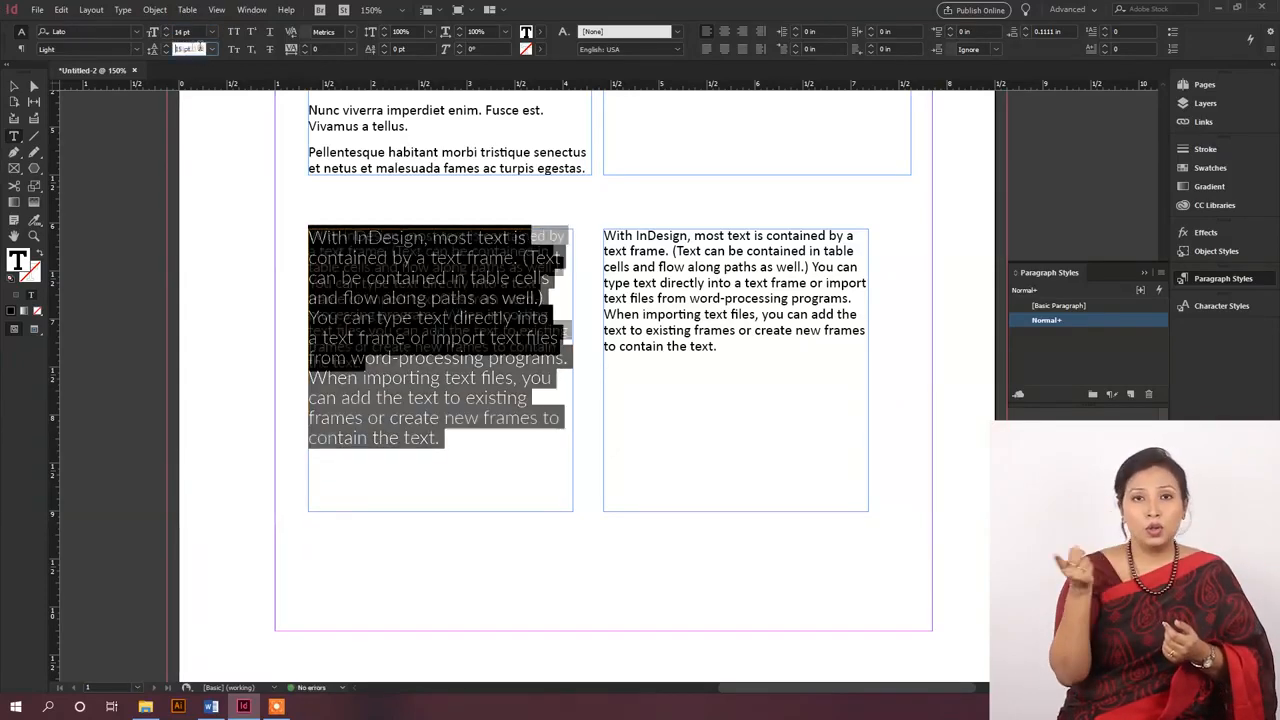
{"action": "key", "text": "ctrl+z"}
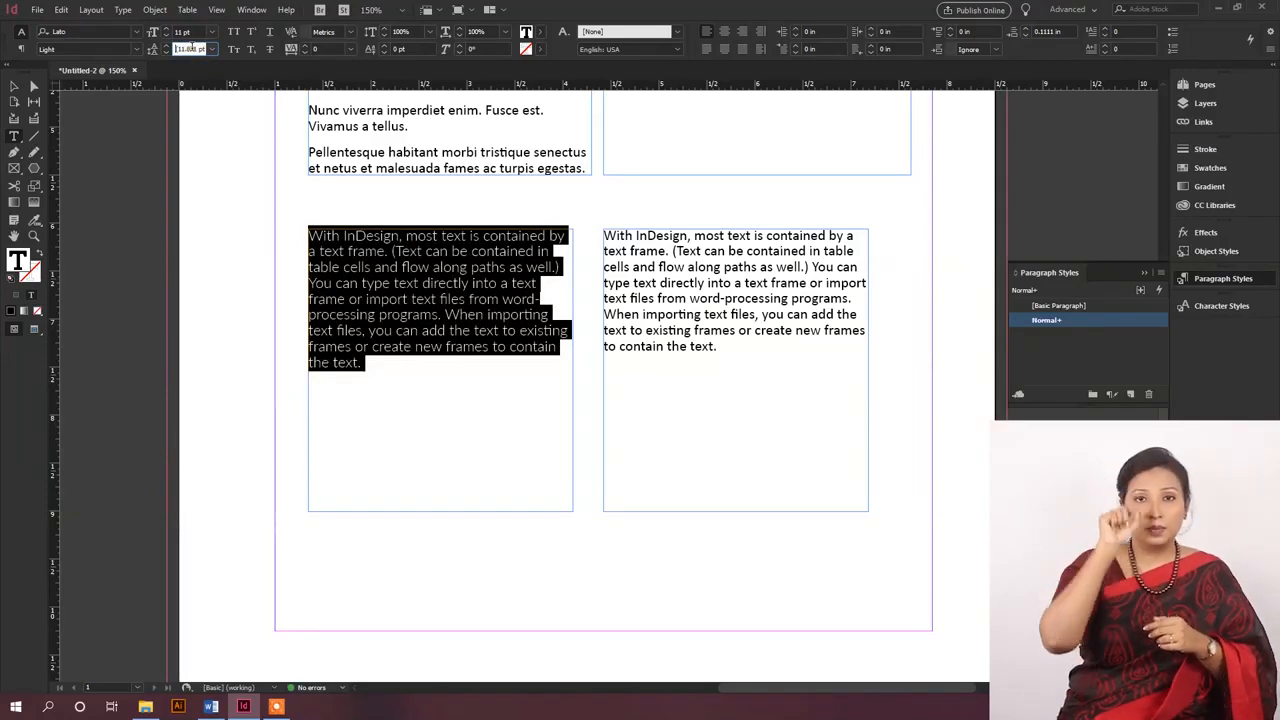
Step: Set the Lato passage's font size to 14 pt and its leading to 20 pt
{"action": "type", "text": "15"}
{"action": "key", "text": "Return"}
{"action": "key", "text": "ctrl+shift+period"}
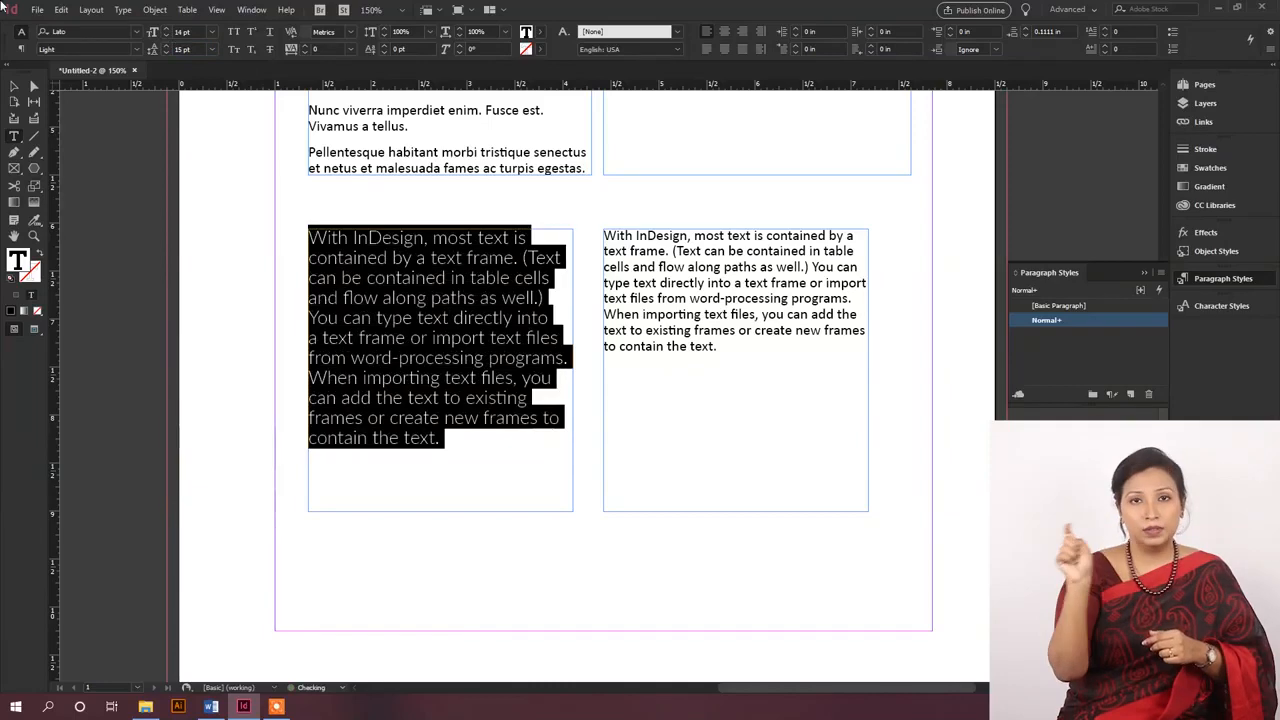
{"action": "left_click", "coordinate": [199, 48]}
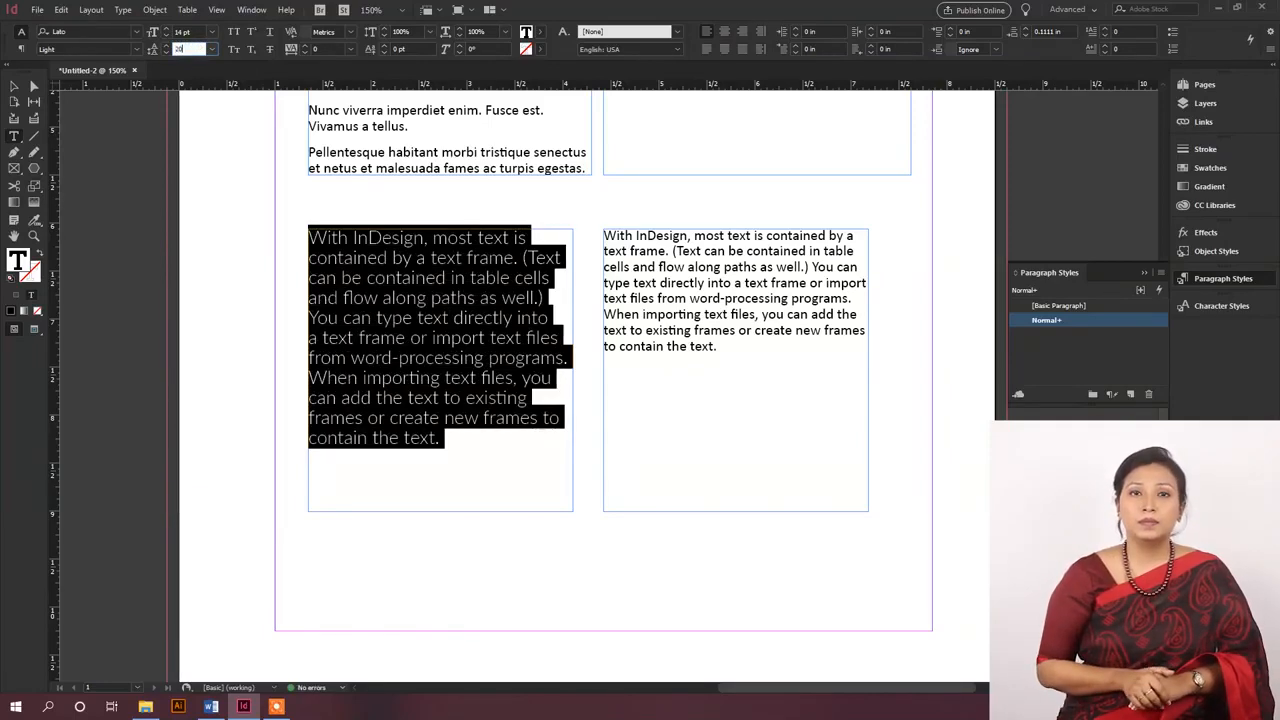
{"action": "type", "text": "20"}
{"action": "key", "text": "Return"}
{"action": "key", "text": "Escape"}
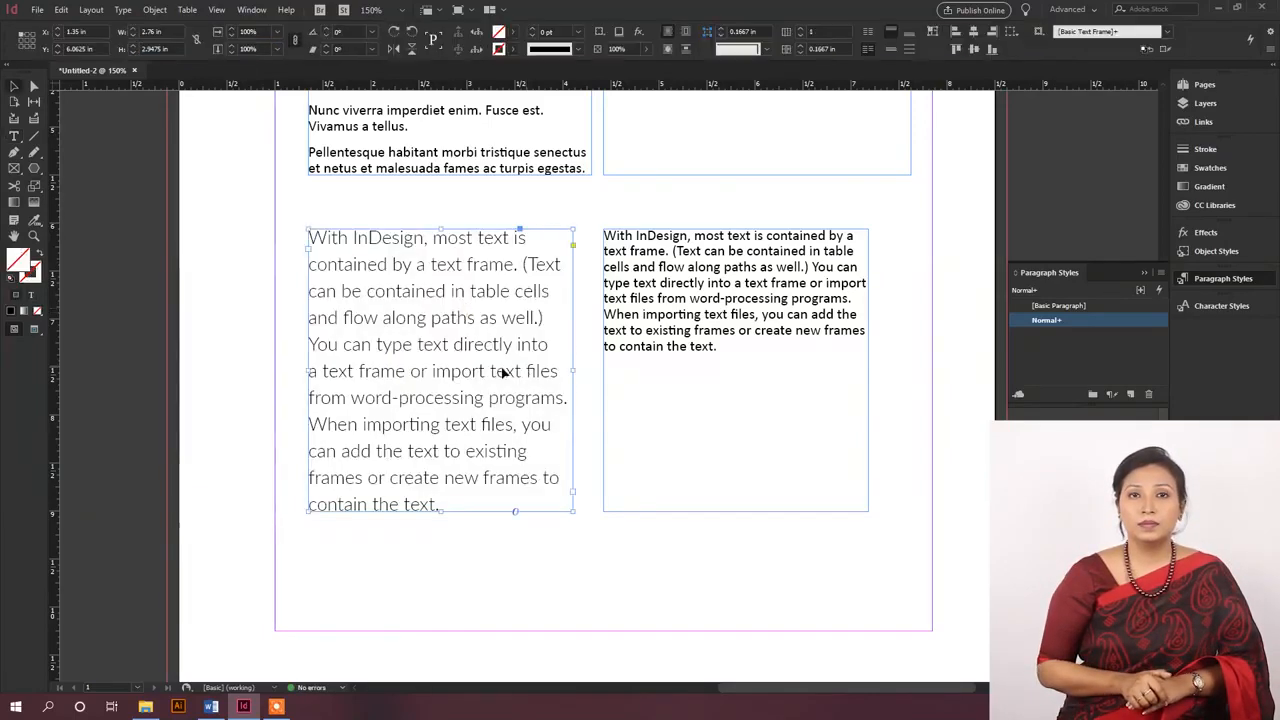
Step: Create a new paragraph style from the formatted Lato passage and apply it to the duplicate text frame
{"action": "double_click", "coordinate": [503, 271]}
{"action": "key", "text": "ctrl+a"}
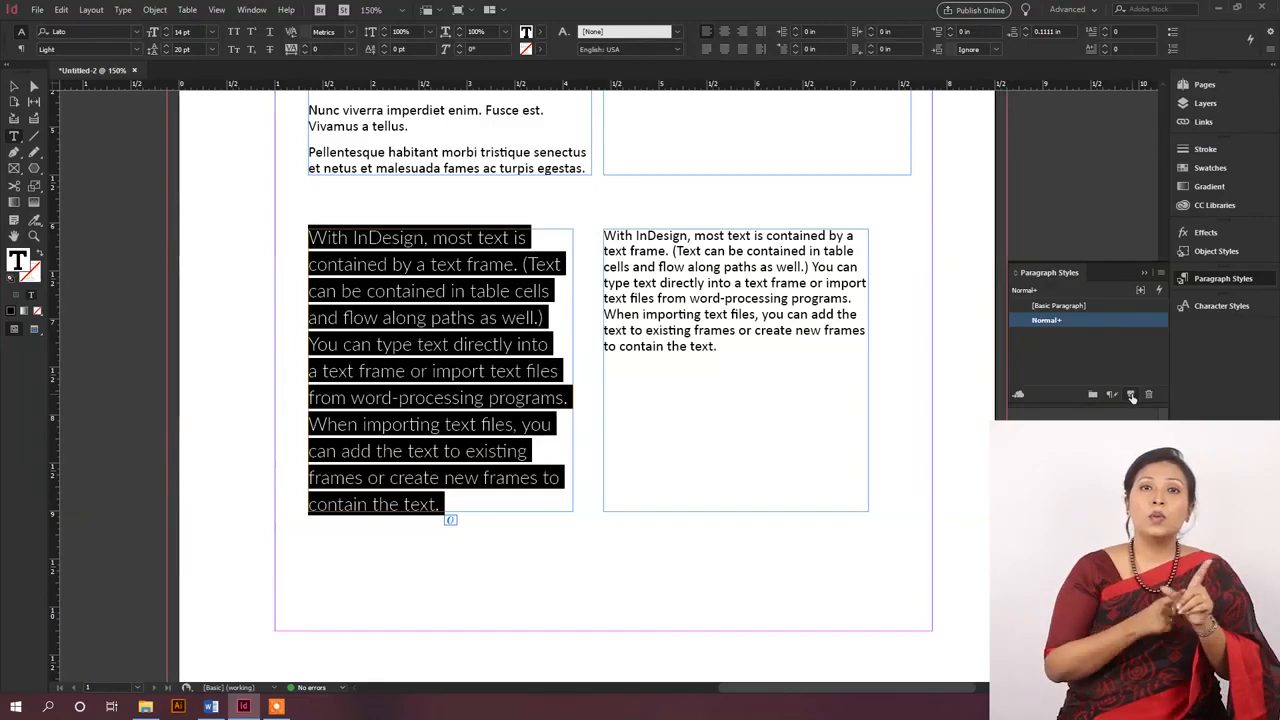
{"action": "left_click", "coordinate": [1132, 396]}
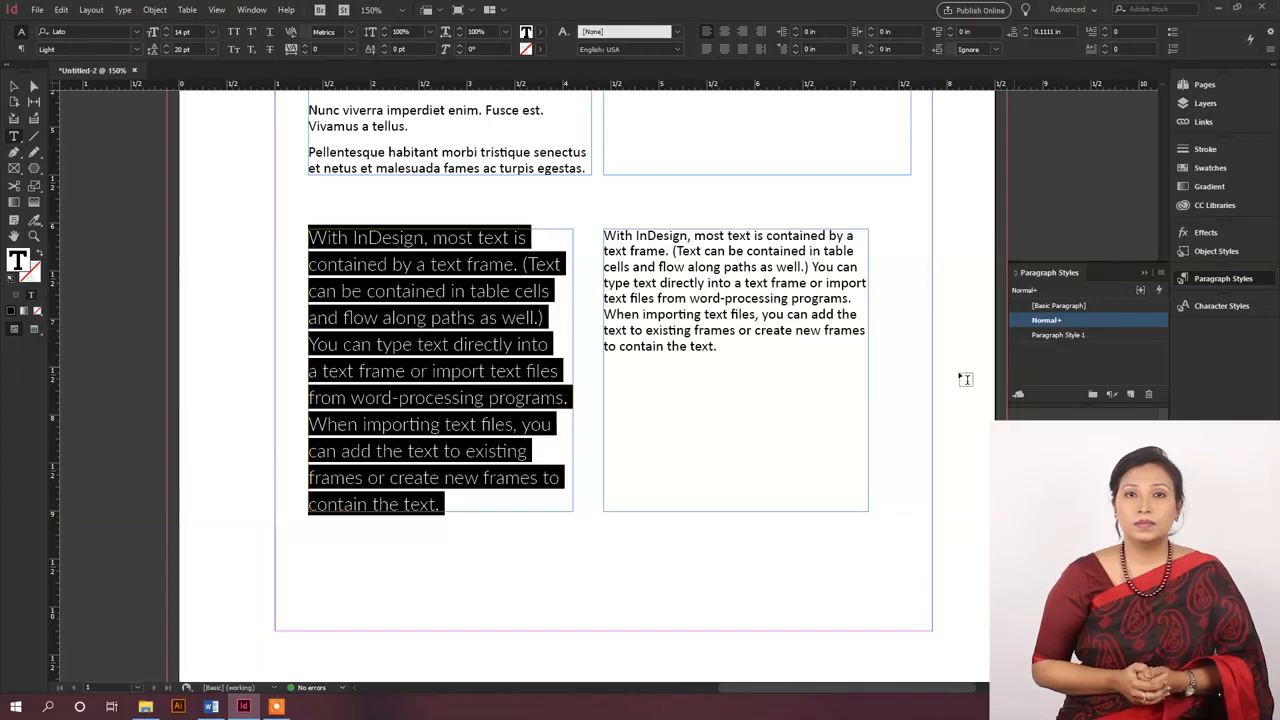
{"action": "key", "text": "Escape"}
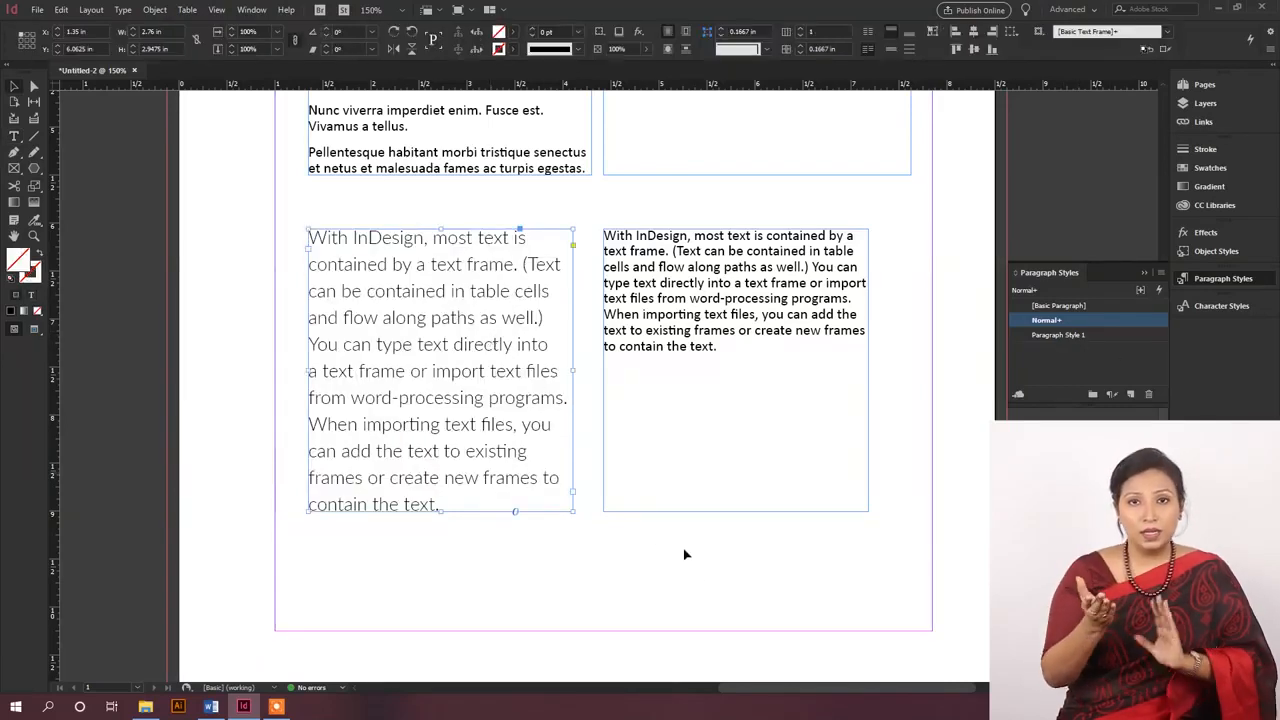
{"action": "left_click", "coordinate": [706, 332]}
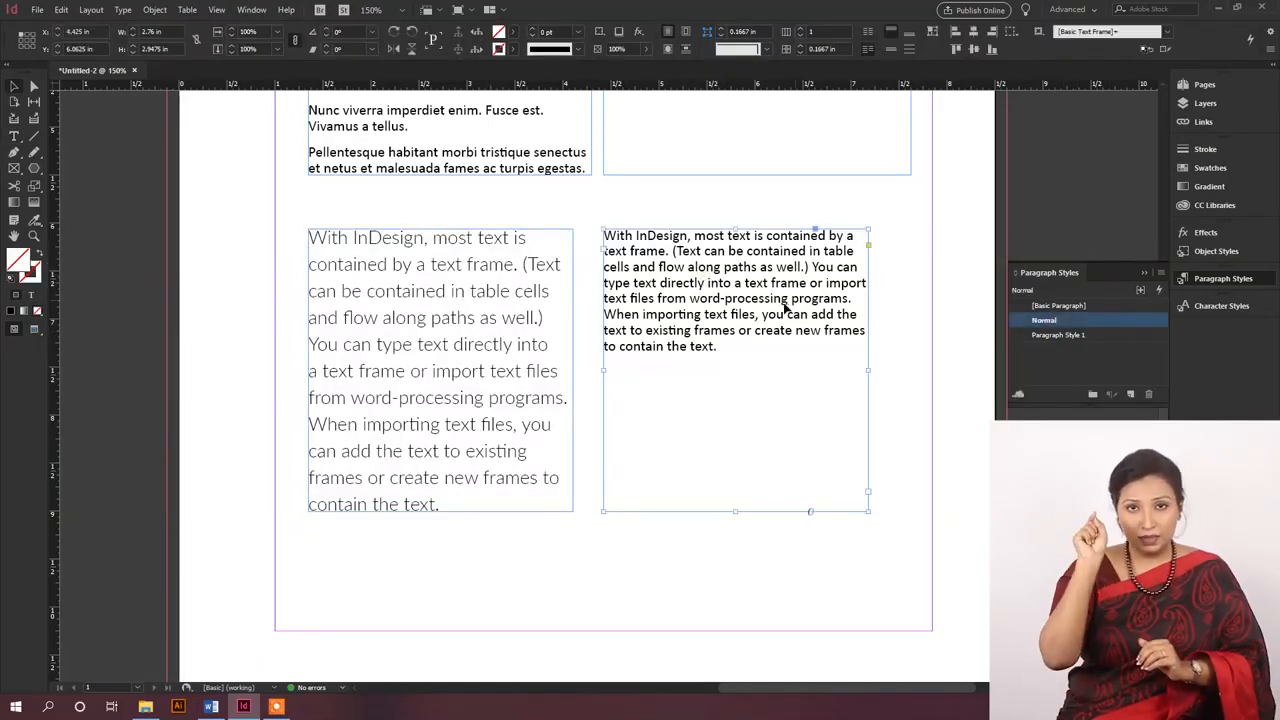
{"action": "left_click", "coordinate": [1060, 336]}
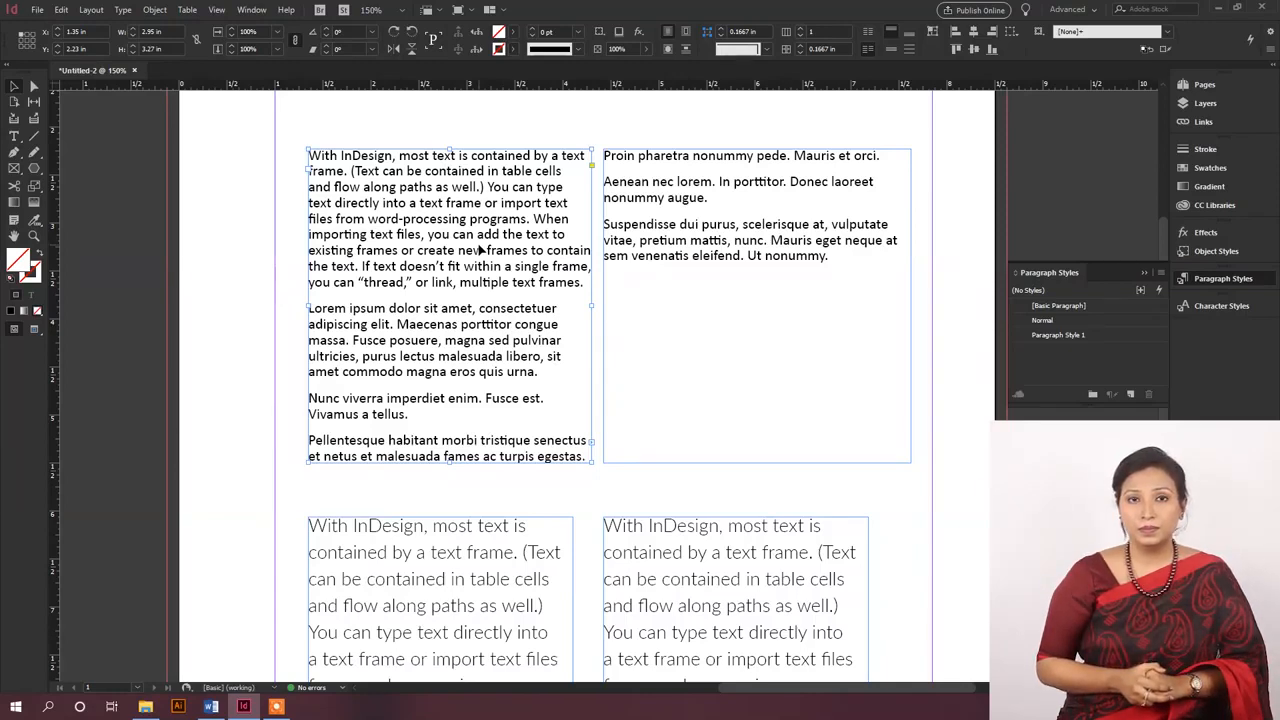
{"action": "double_click", "coordinate": [392, 157]}
{"action": "left_click_drag", "start_coordinate": [341, 157], "coordinate": [388, 165]}
{"action": "left_click", "coordinate": [388, 158]}
{"action": "key", "text": "Escape"}
Step: Set the word "InDesign" in the first line of the threaded text to Bold Italic
{"action": "left_click", "coordinate": [620, 216], "text": "ctrl"}
{"action": "left_click_drag", "start_coordinate": [575, 290], "coordinate": [562, 217]}
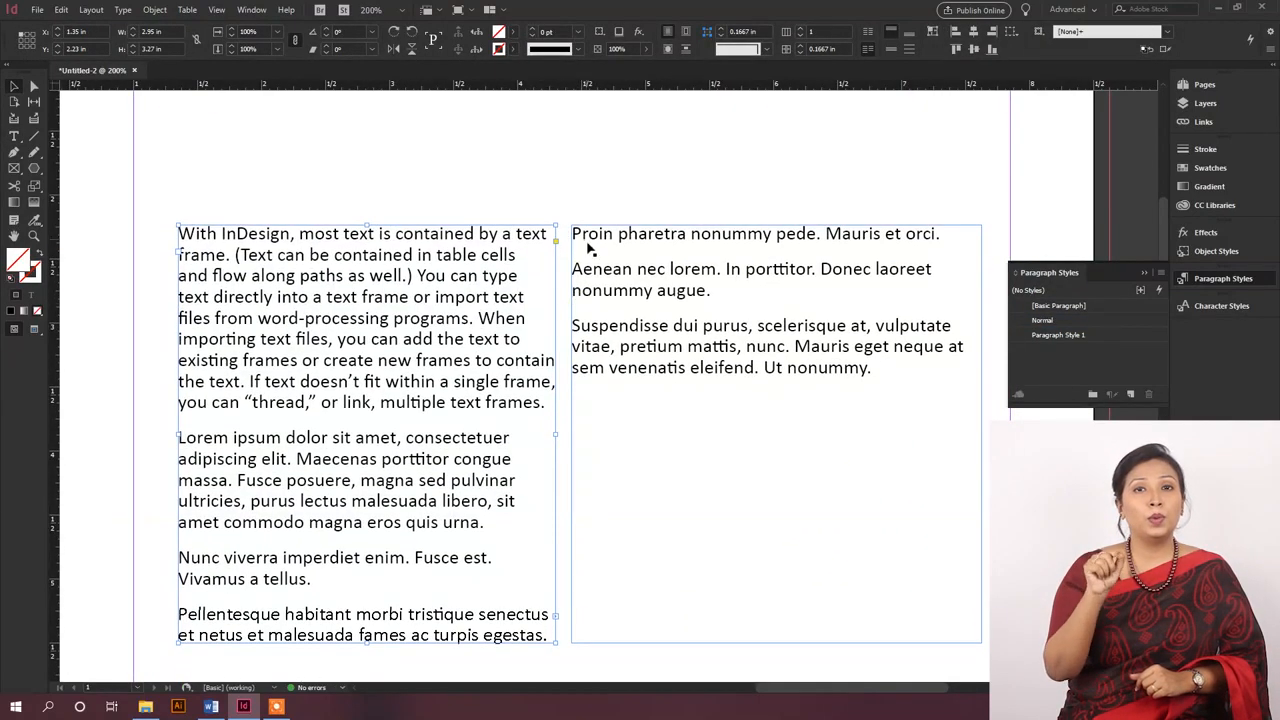
{"action": "double_click", "coordinate": [230, 233]}
{"action": "left_click_drag", "start_coordinate": [221, 234], "coordinate": [290, 234]}
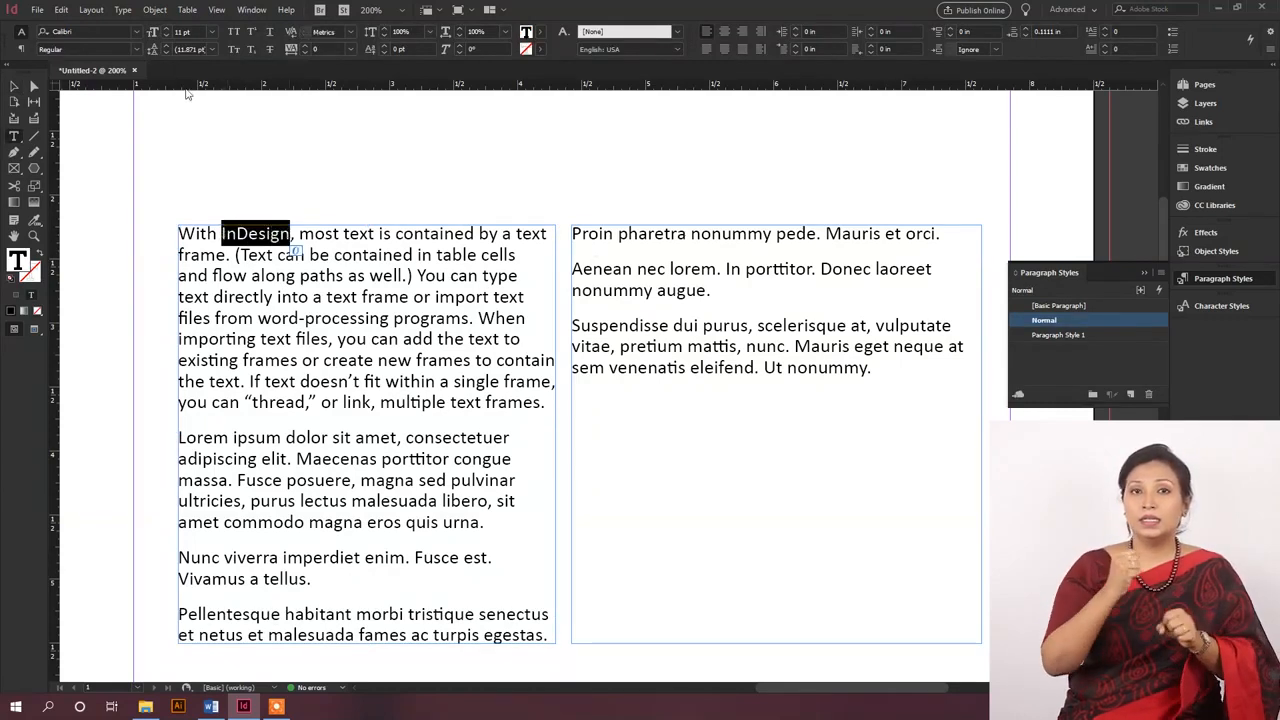
{"action": "left_click", "coordinate": [135, 49]}
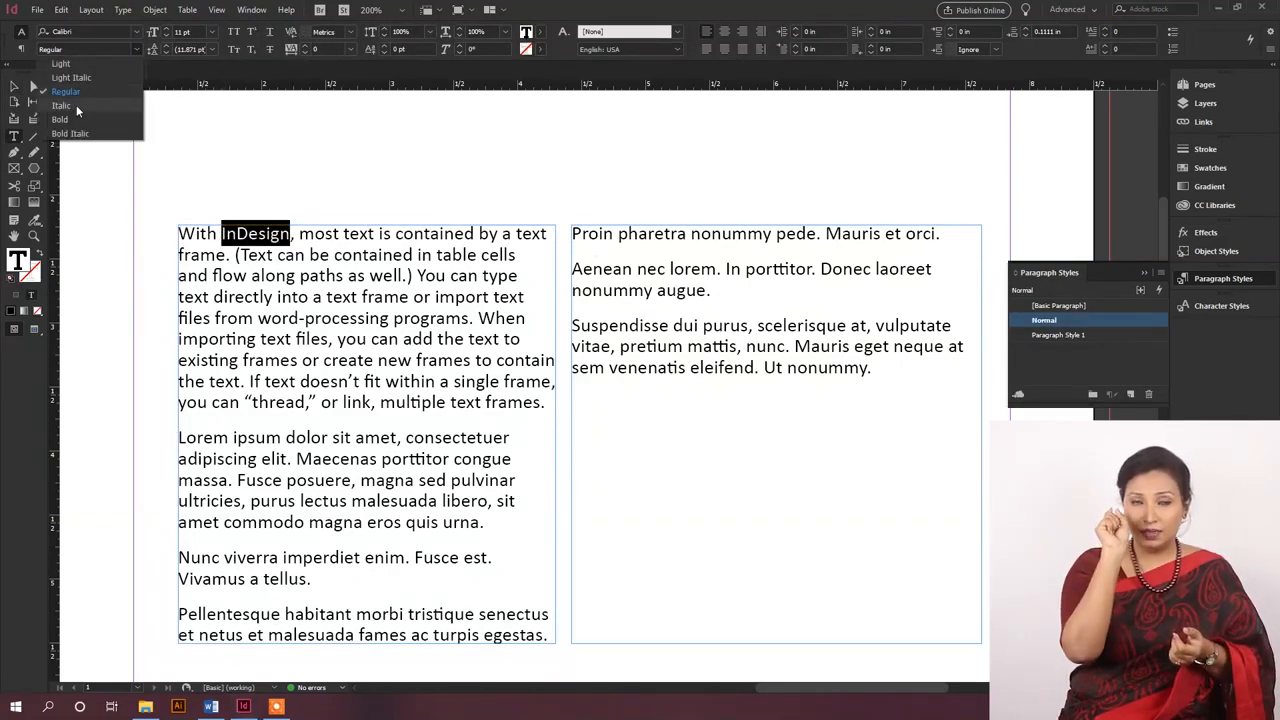
{"action": "left_click", "coordinate": [76, 120]}
{"action": "left_click", "coordinate": [138, 49]}
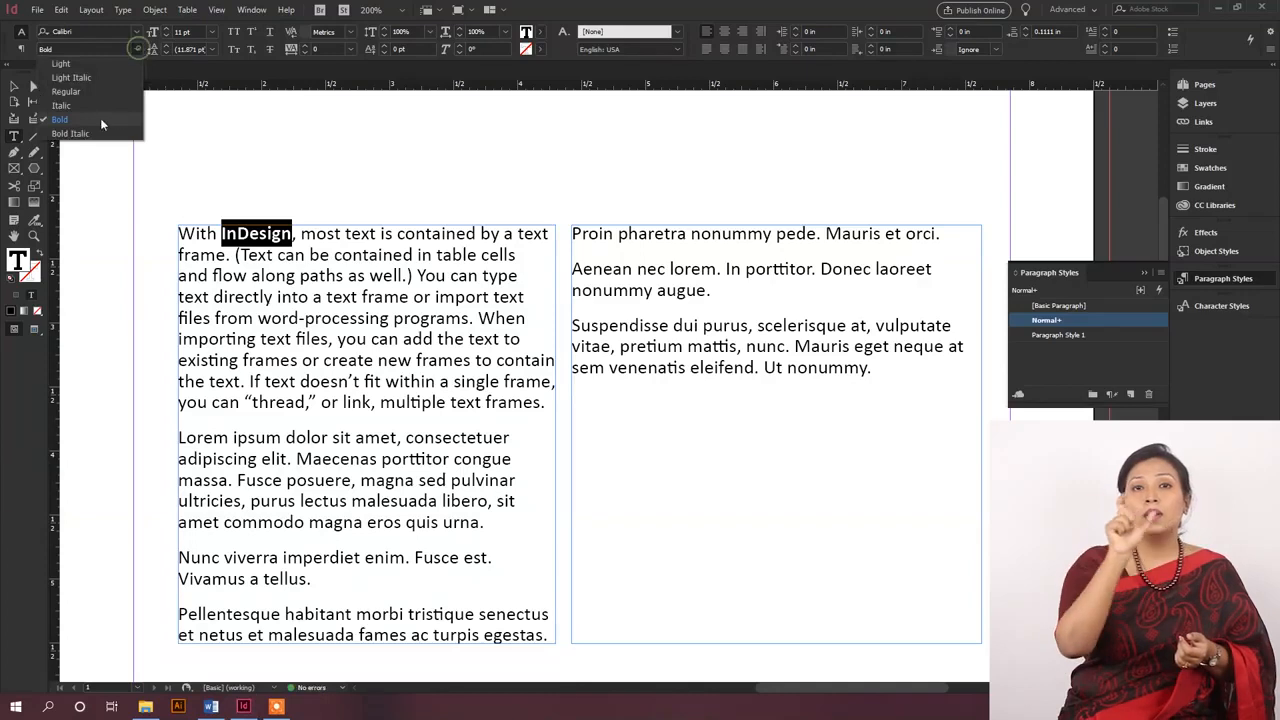
{"action": "left_click", "coordinate": [72, 133]}
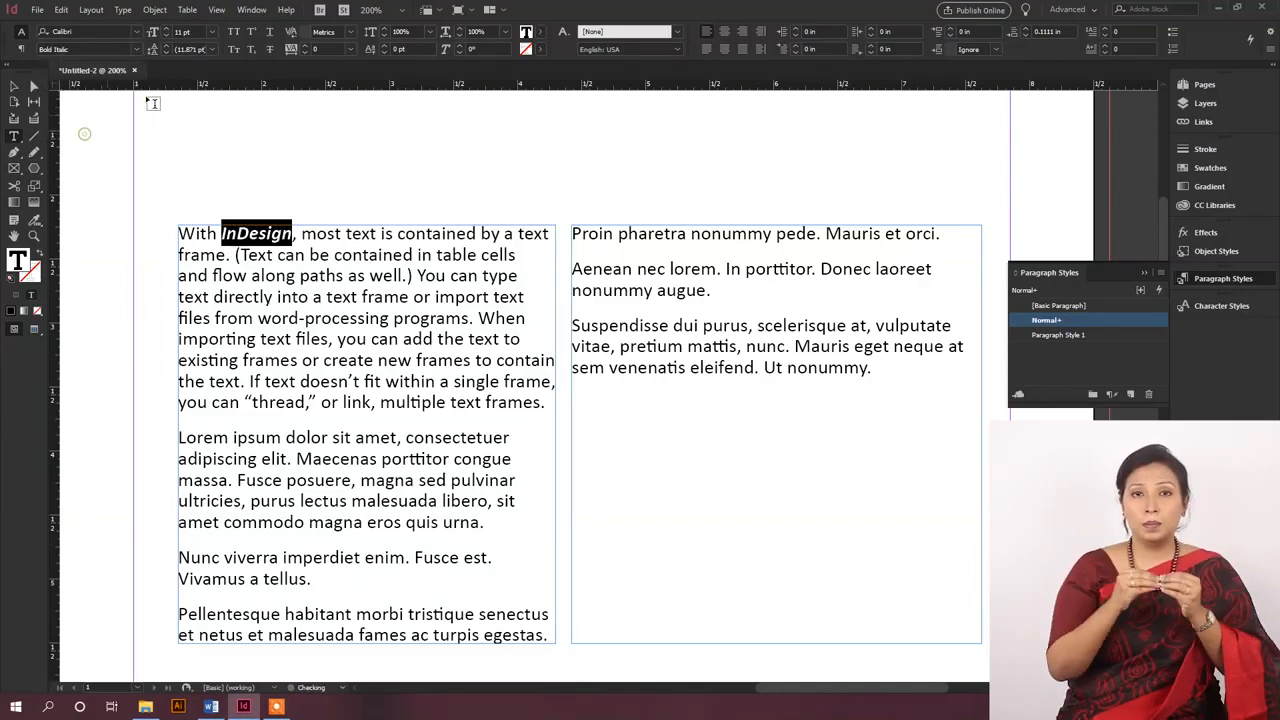
Step: Make the selected word "InDesign" all caps and fill it with the magenta swatch C=0 M=100 Y=0 K=0
{"action": "left_click", "coordinate": [238, 34]}
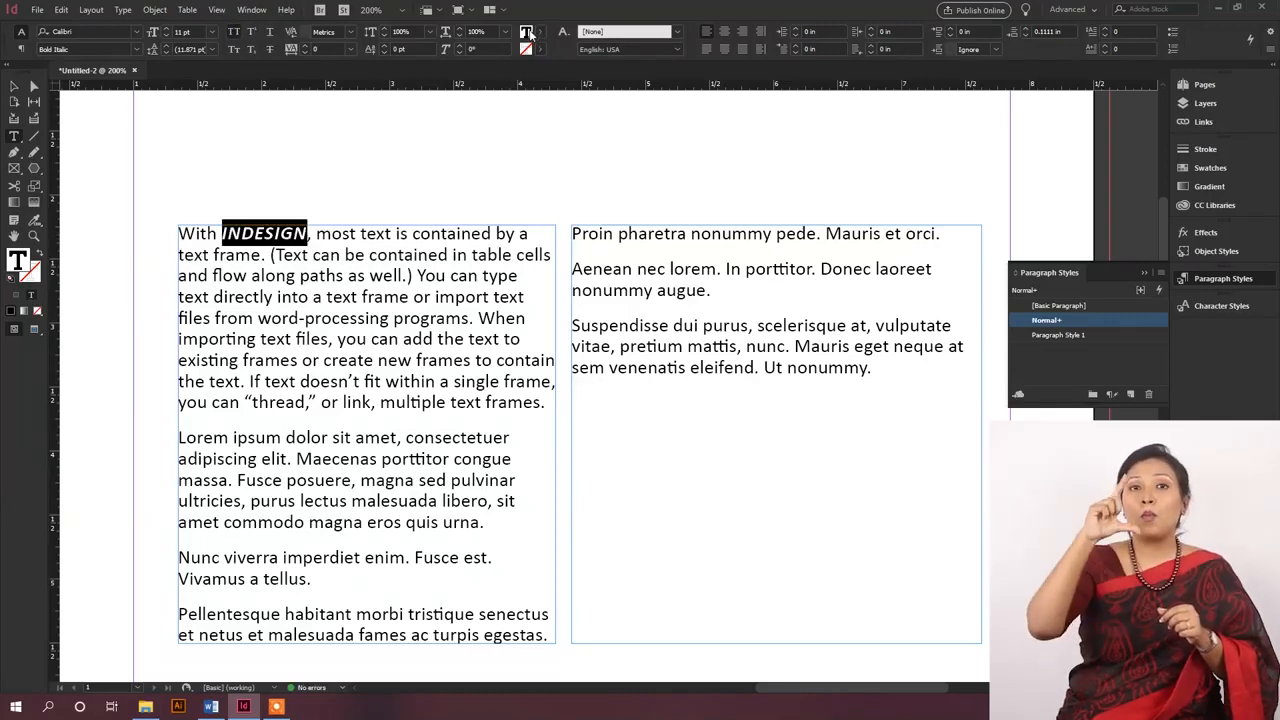
{"action": "left_click", "coordinate": [530, 34]}
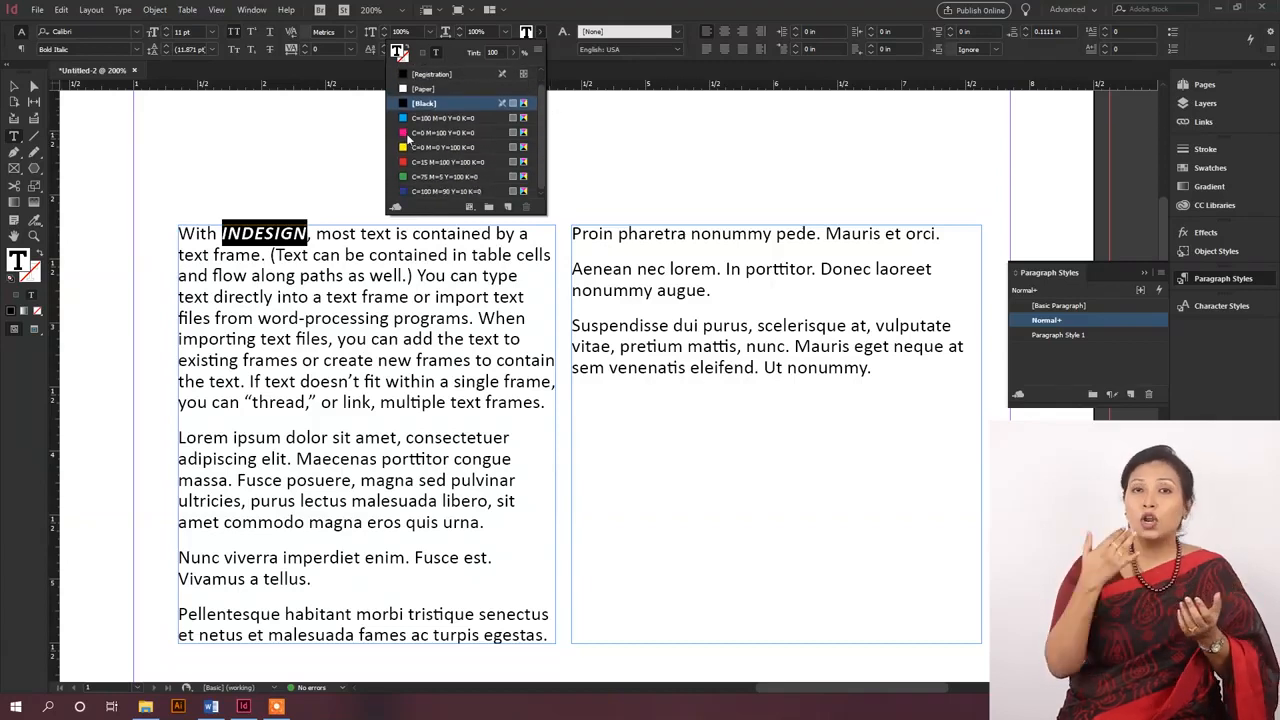
{"action": "left_click", "coordinate": [415, 132]}
{"action": "left_click", "coordinate": [280, 232]}
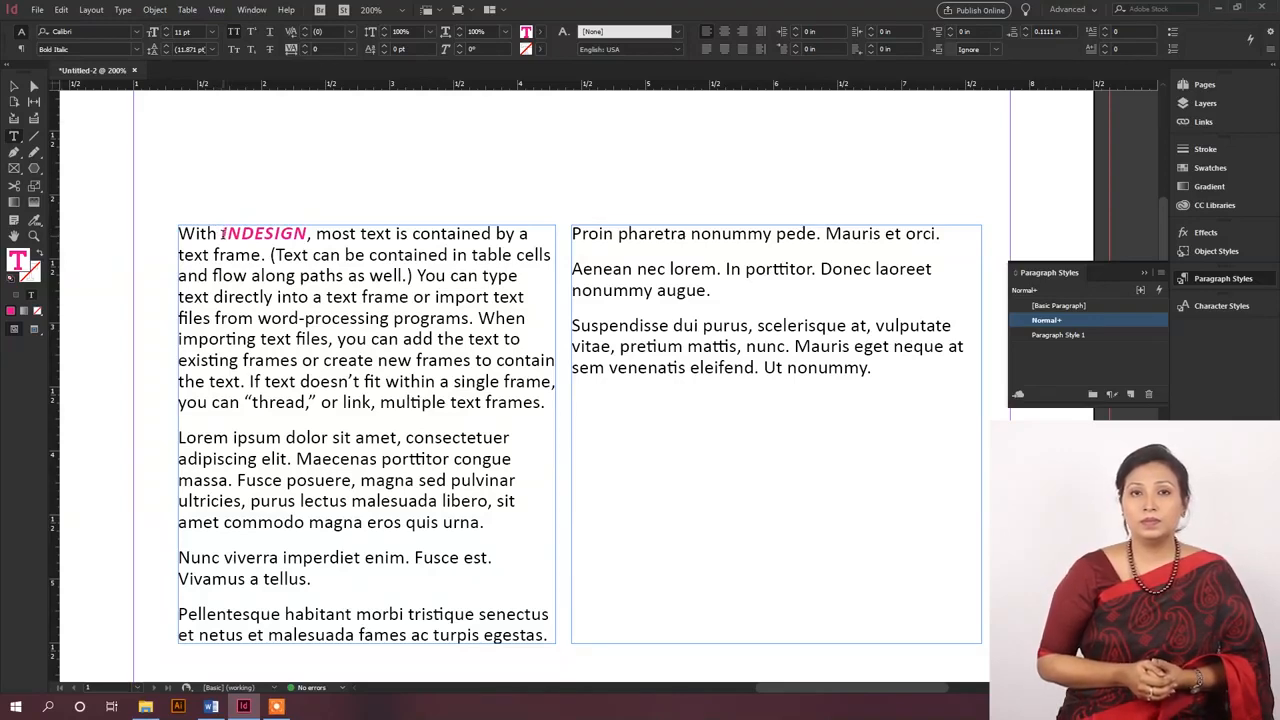
Step: Create a new character style with the default name from the formatting of the magenta word "INDESIGN"
{"action": "left_click_drag", "start_coordinate": [222, 233], "coordinate": [307, 236]}
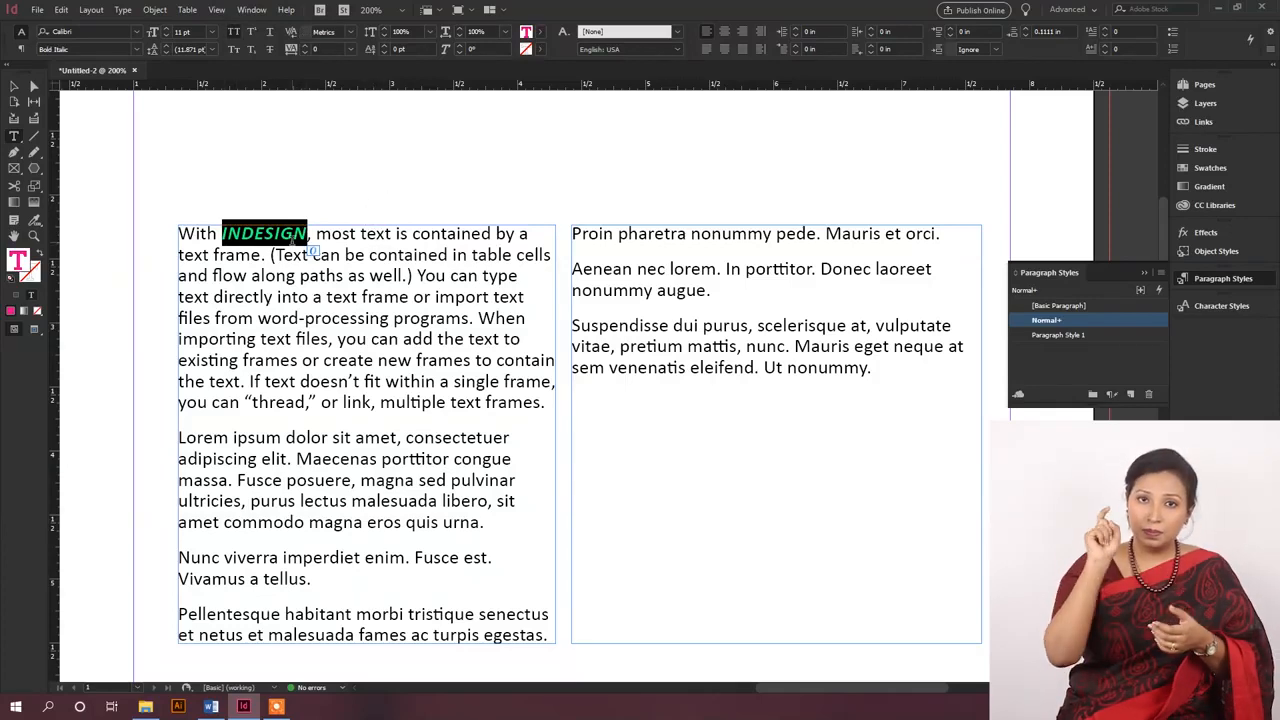
{"action": "left_click", "coordinate": [1217, 310]}
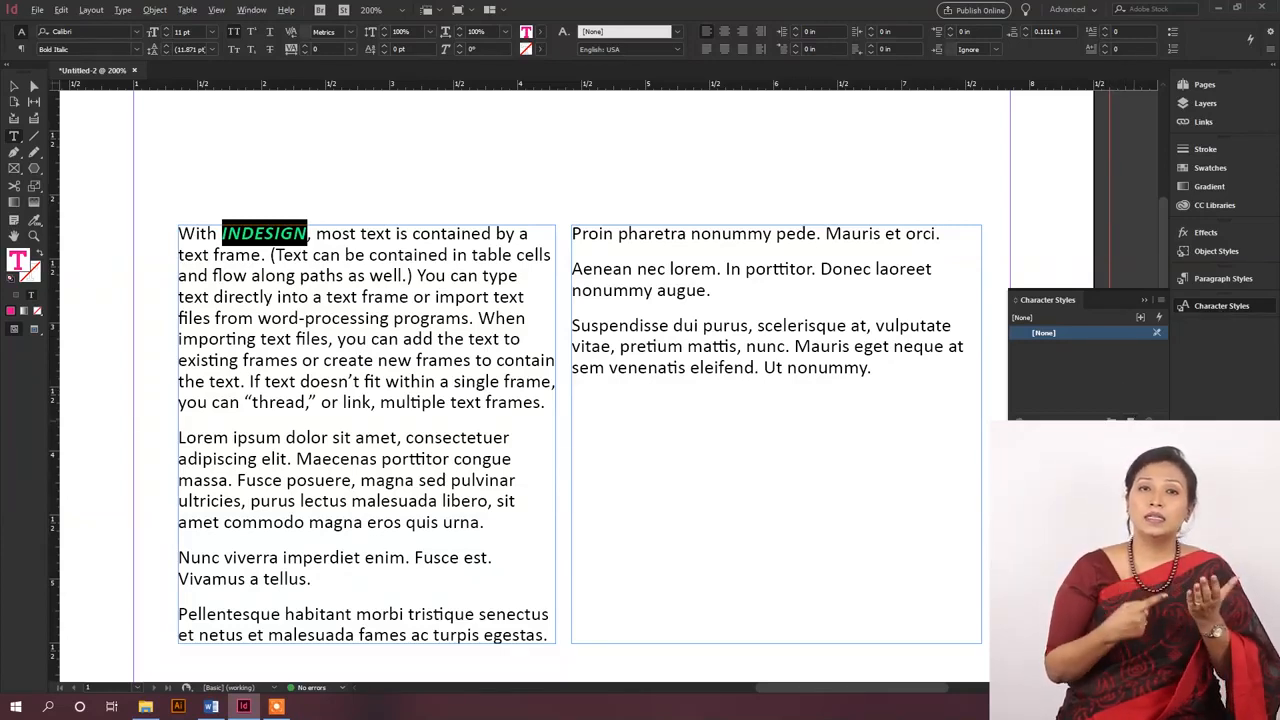
{"action": "left_click", "coordinate": [1132, 421], "text": "alt"}
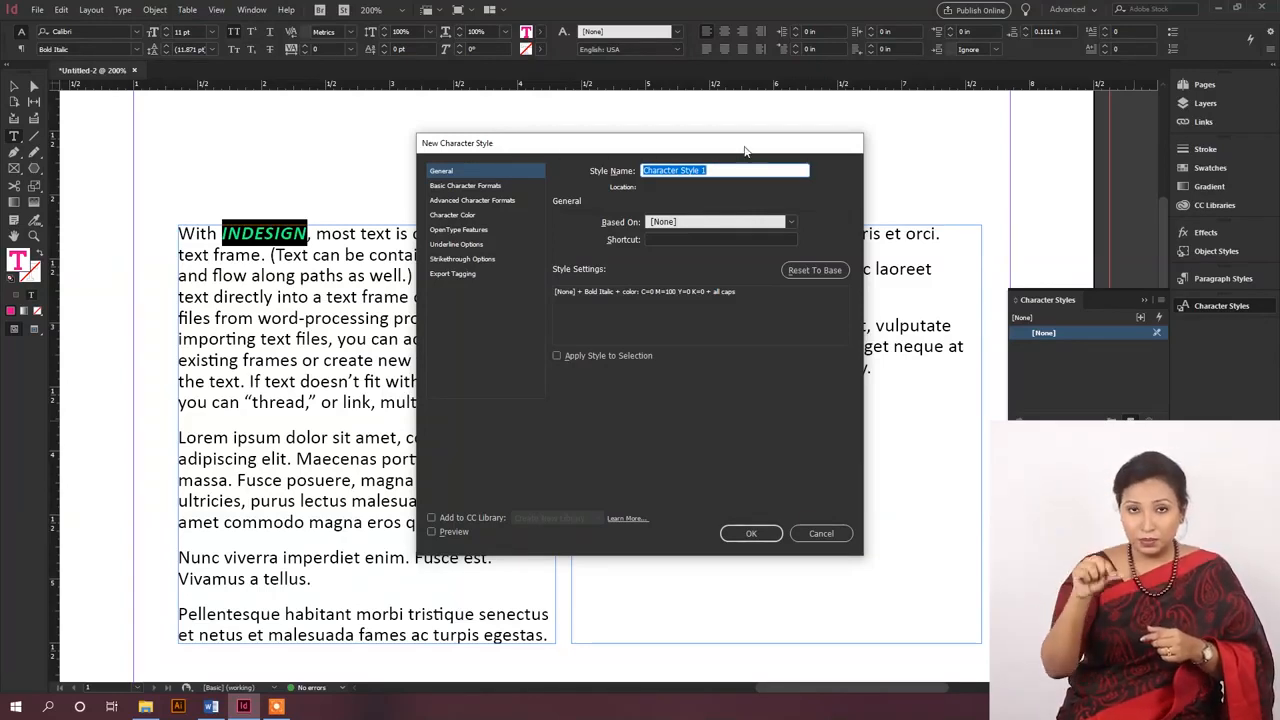
{"action": "left_click", "coordinate": [719, 170]}
{"action": "left_click_drag", "start_coordinate": [719, 170], "coordinate": [491, 171]}
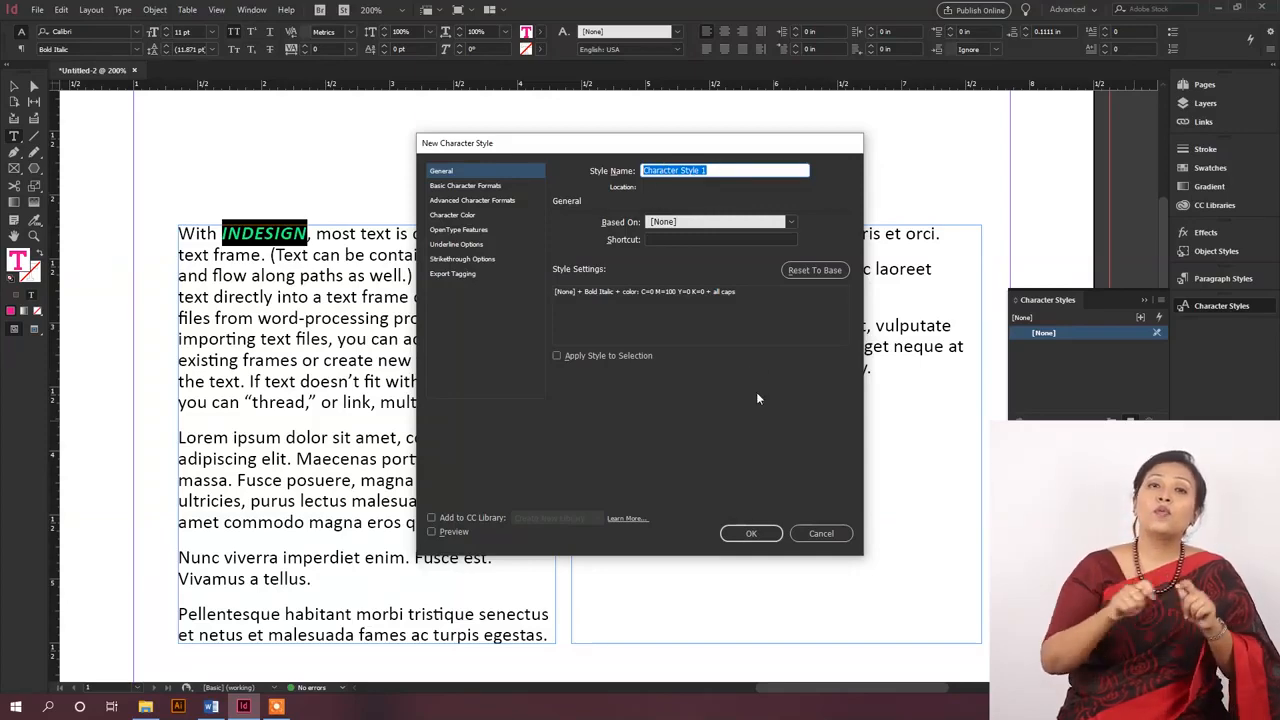
{"action": "left_click", "coordinate": [752, 534]}
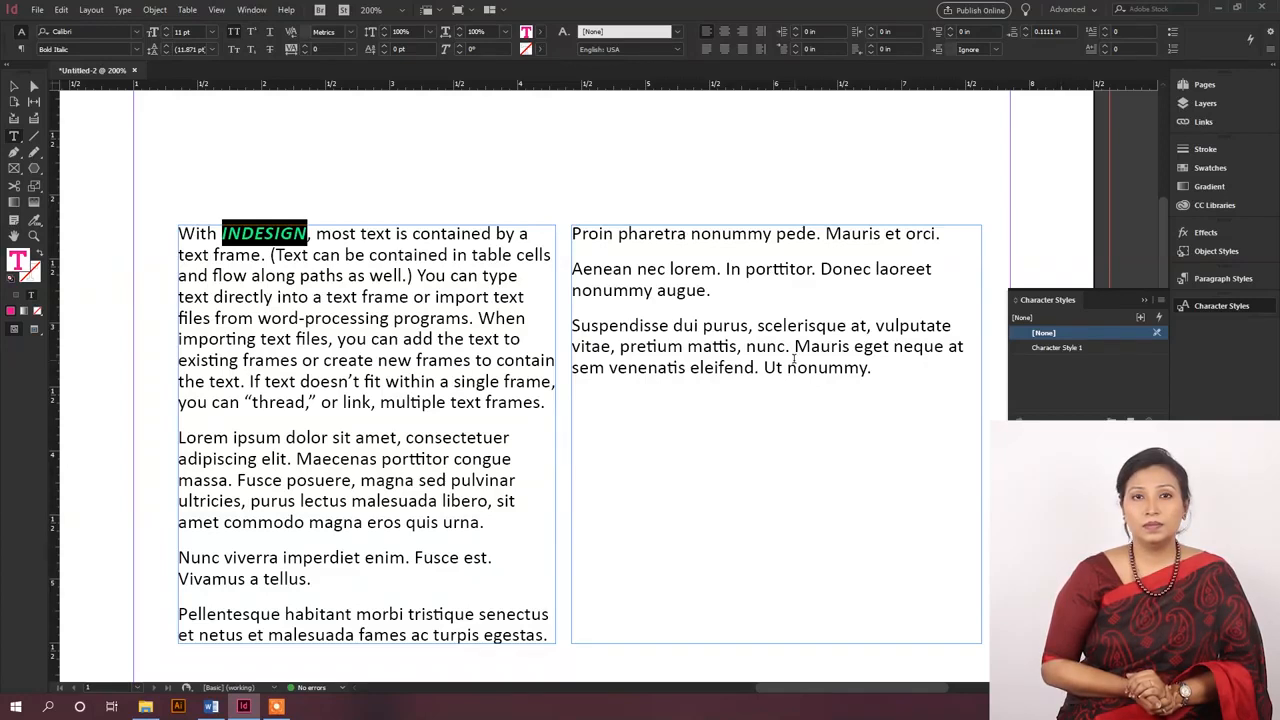
Step: Apply Character Style 1 to "word-processing" in the first paragraph
{"action": "left_click", "coordinate": [378, 334]}
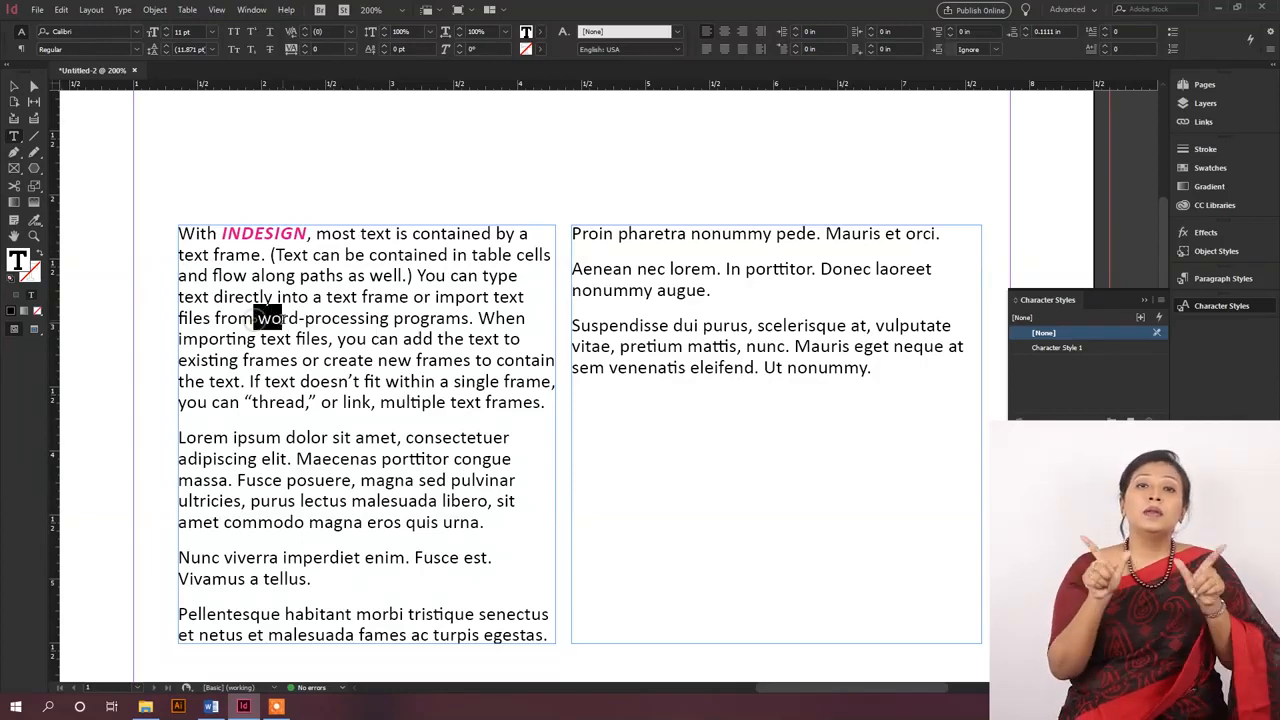
{"action": "left_click", "coordinate": [257, 318], "text": "shift"}
{"action": "left_click_drag", "start_coordinate": [259, 318], "coordinate": [390, 319]}
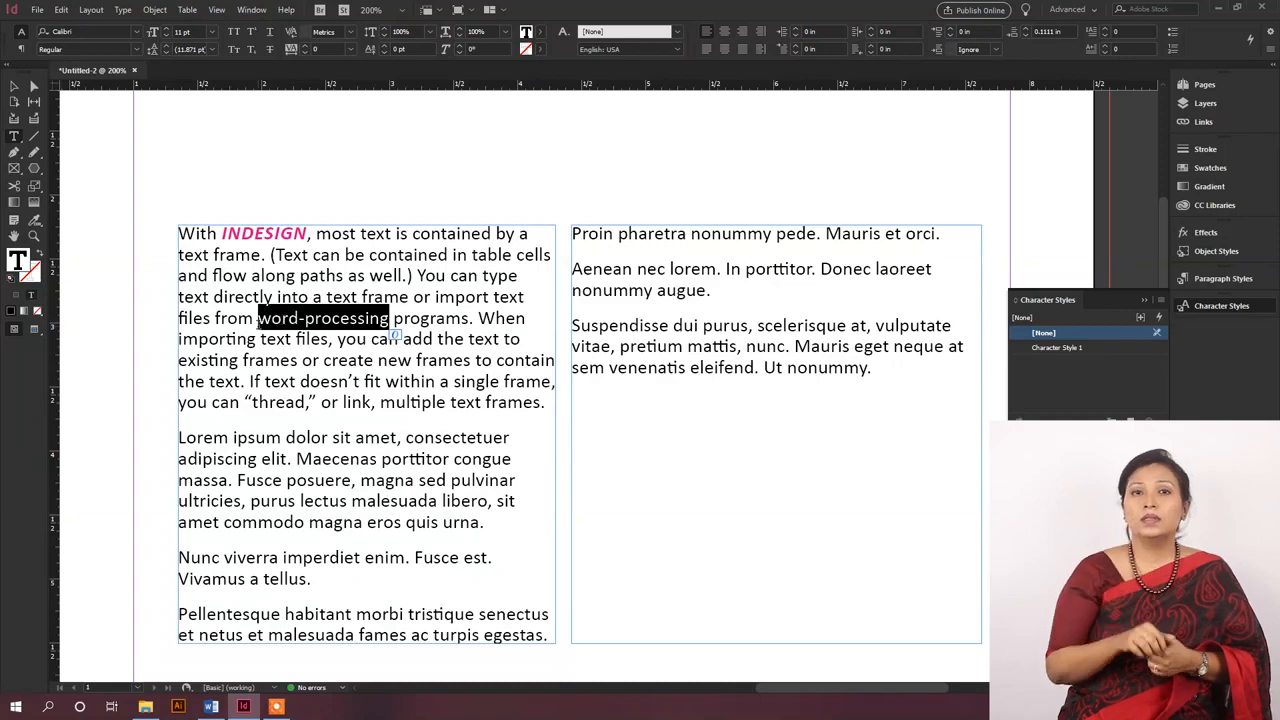
{"action": "left_click", "coordinate": [1055, 347]}
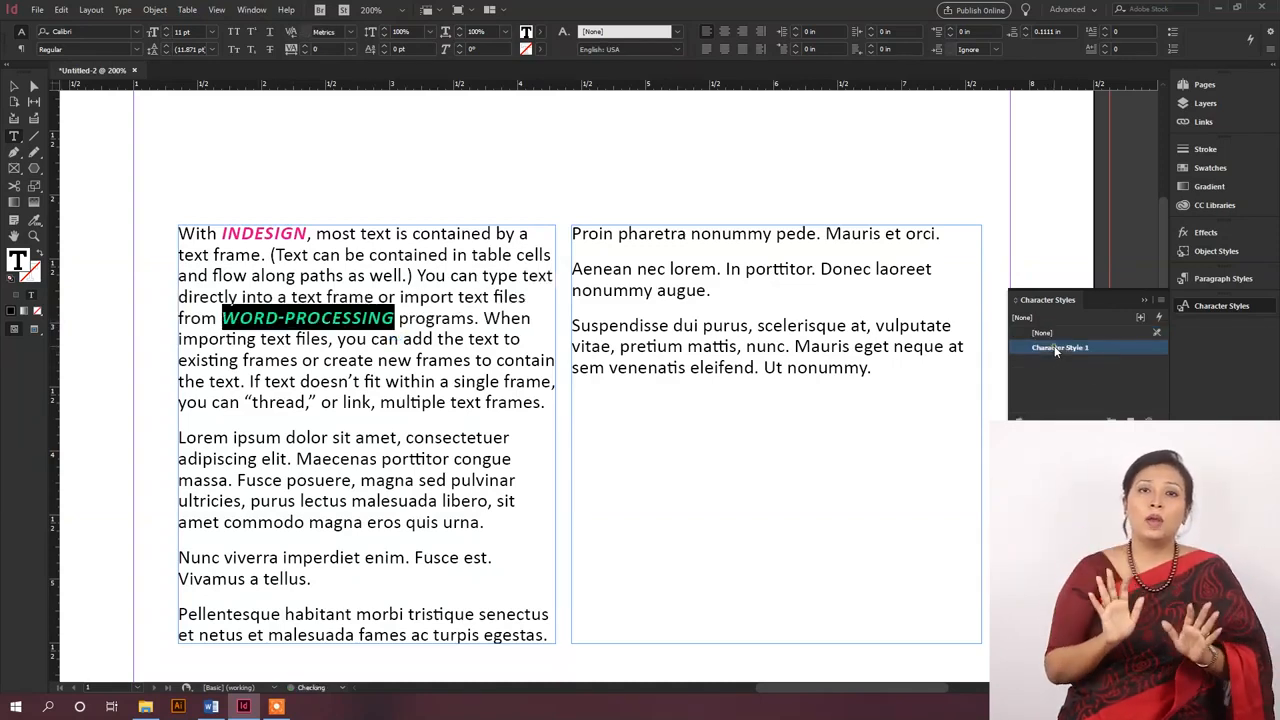
{"action": "left_click", "coordinate": [285, 318]}
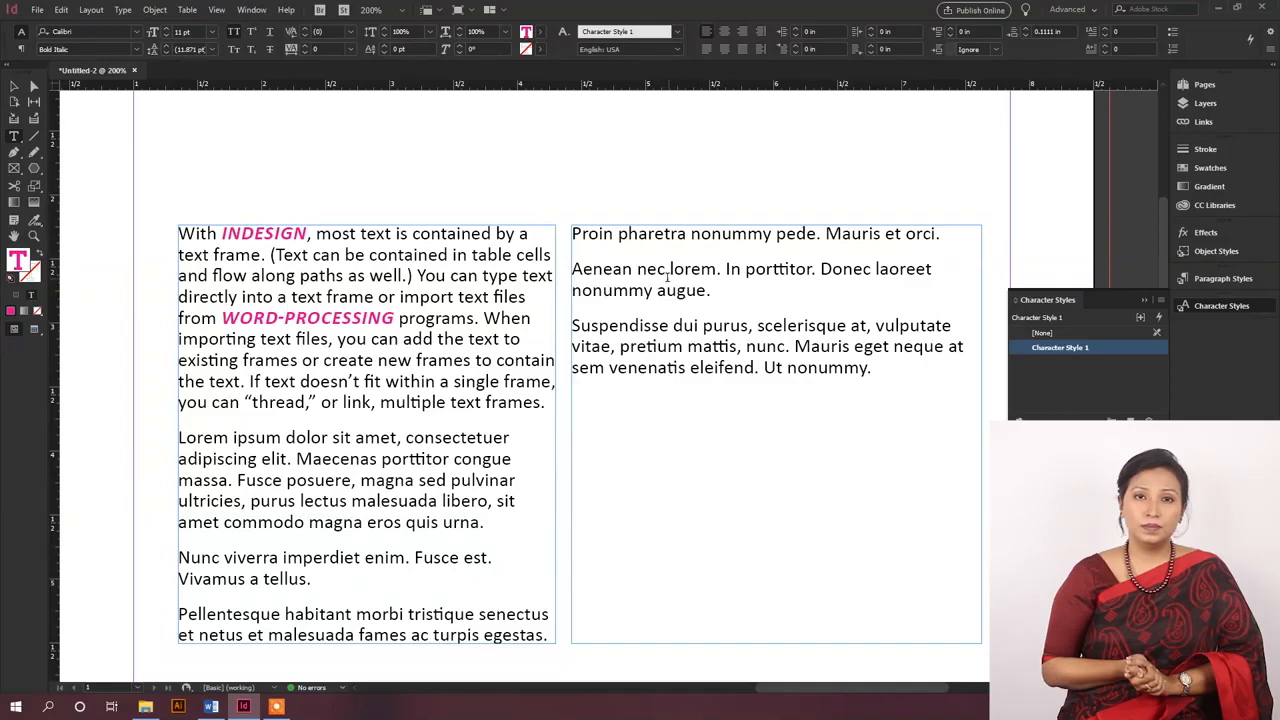
Step: Apply Character Style 1 to "In porttitor" in the second text frame and to "thread," with its quotation marks in the first paragraph
{"action": "left_click_drag", "start_coordinate": [727, 268], "coordinate": [812, 272]}
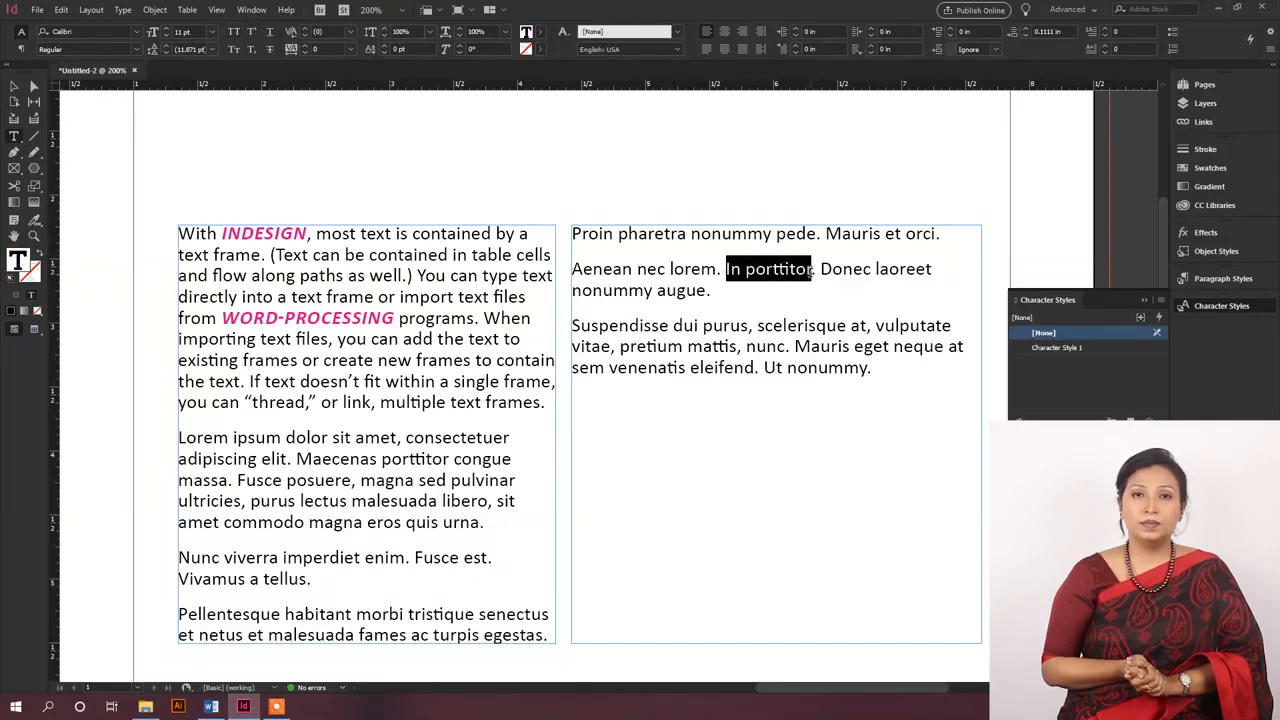
{"action": "left_click", "coordinate": [1053, 348]}
{"action": "left_click_drag", "start_coordinate": [252, 401], "coordinate": [316, 401]}
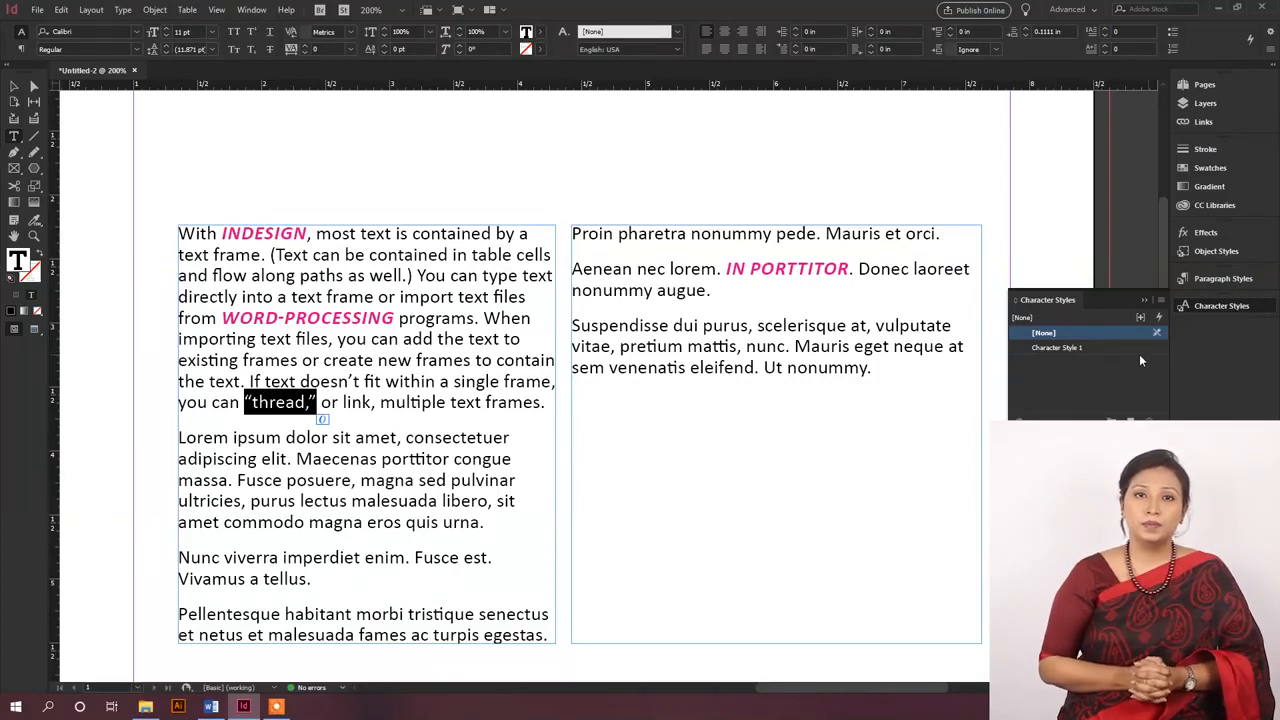
{"action": "left_click", "coordinate": [1057, 348]}
{"action": "left_click", "coordinate": [415, 358]}
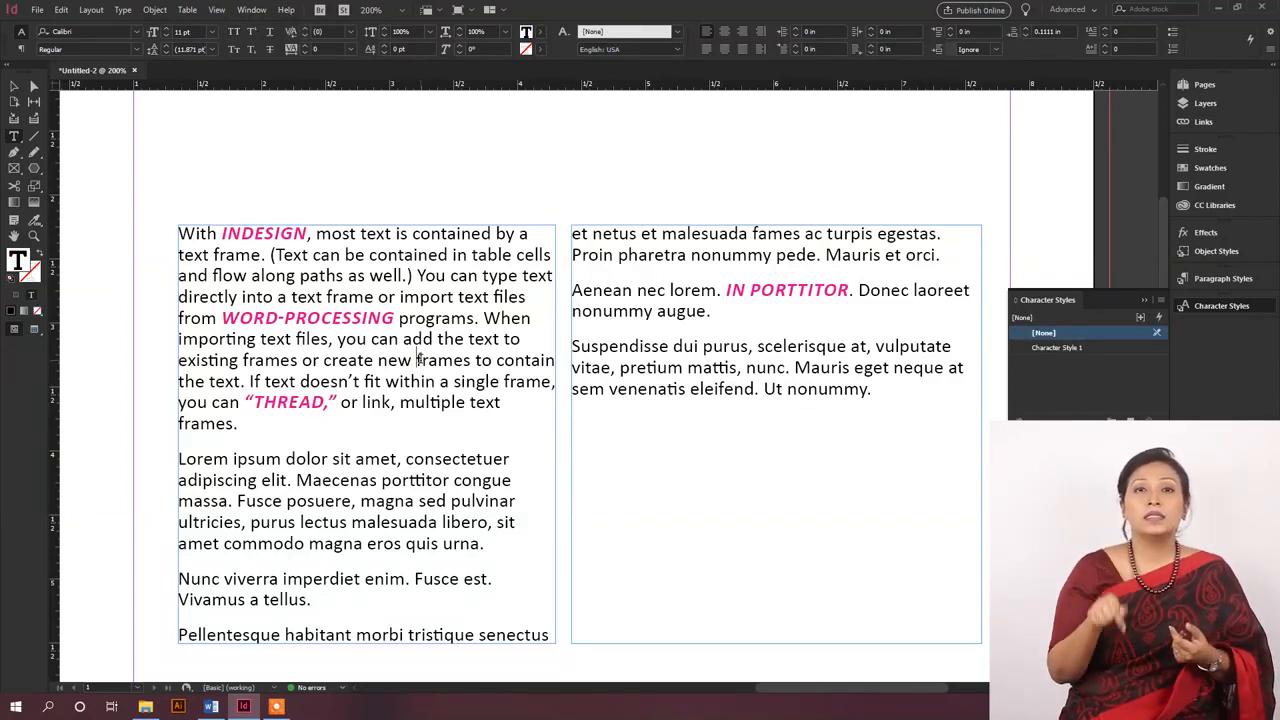
{"action": "key", "text": "Escape"}
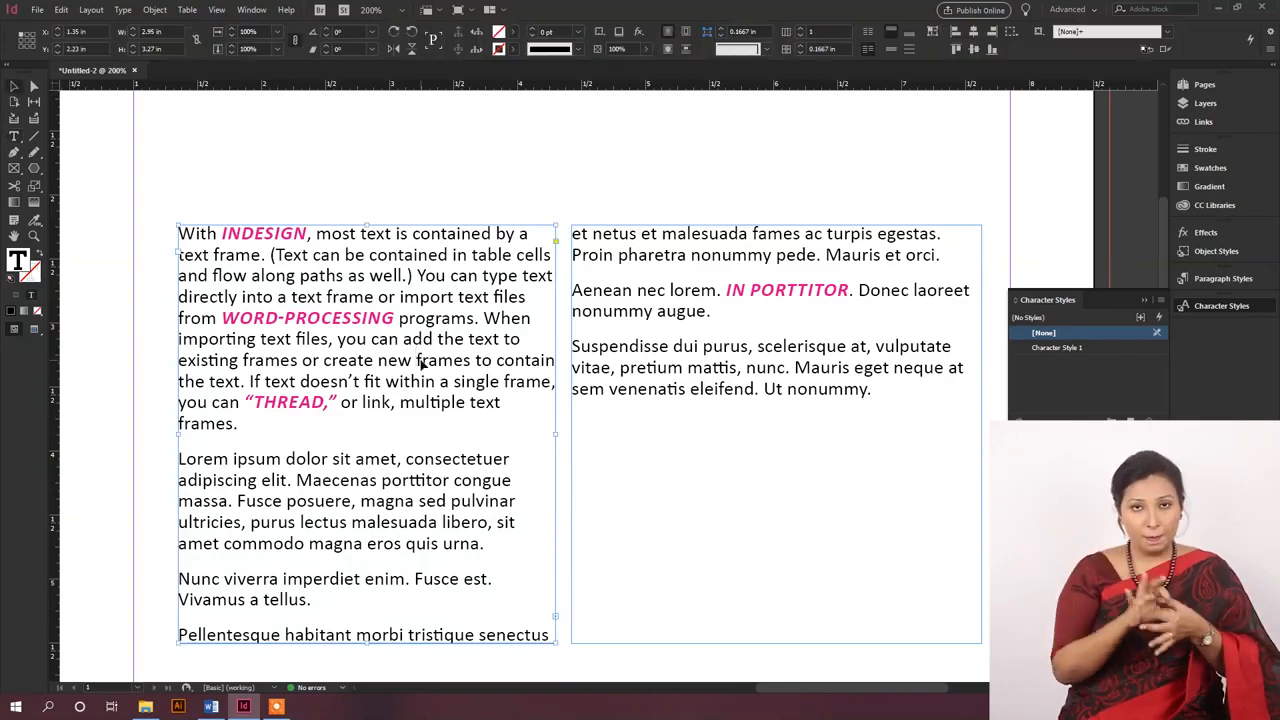